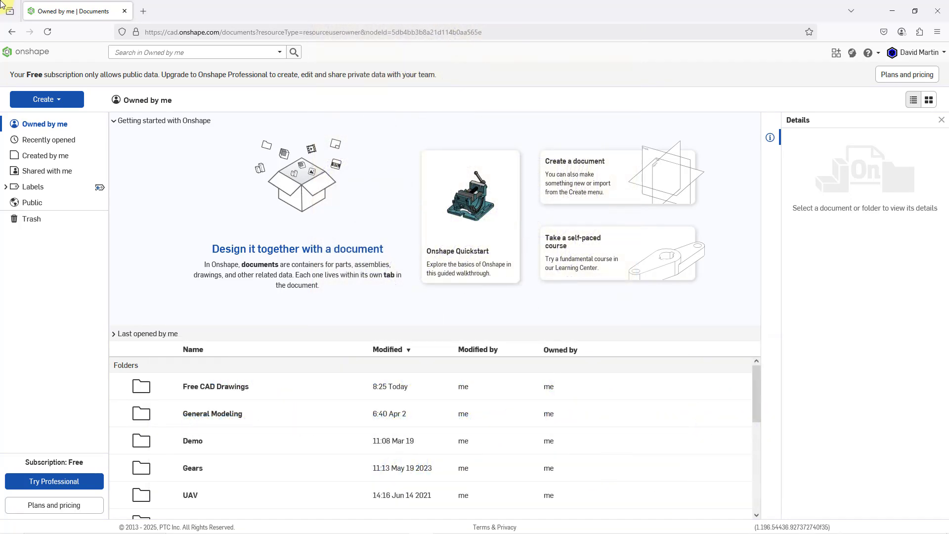
- Create a public document named "Saddle Pivot" in the Free CAD Drawings folder
click(206, 391)
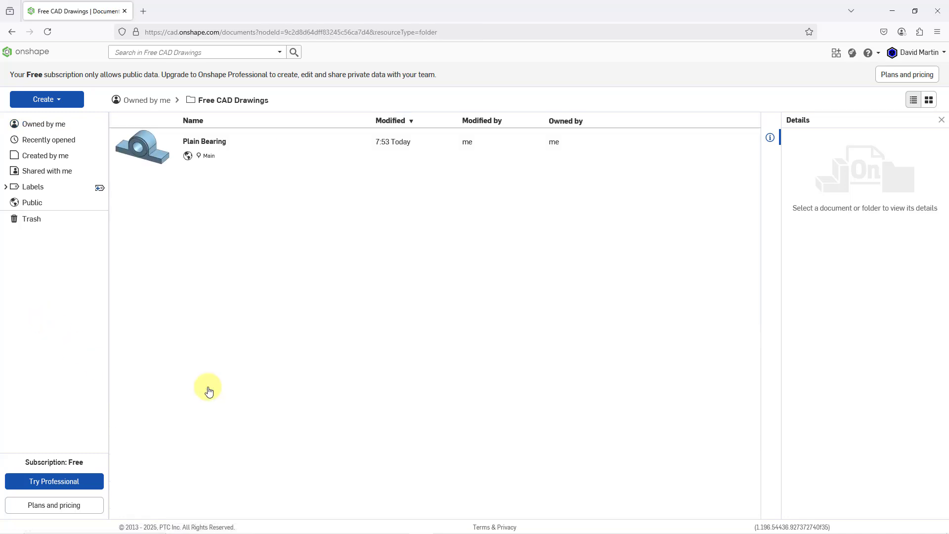
click(60, 101)
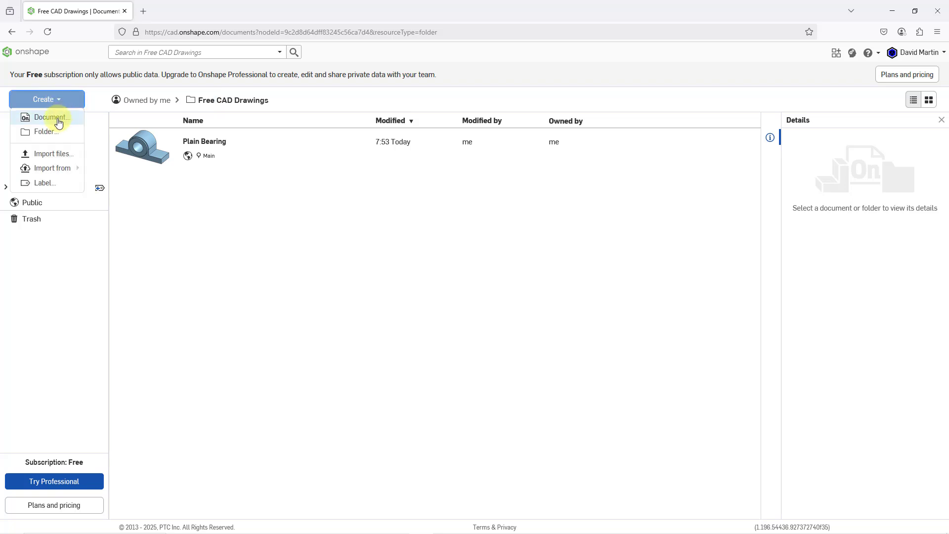
click(54, 117)
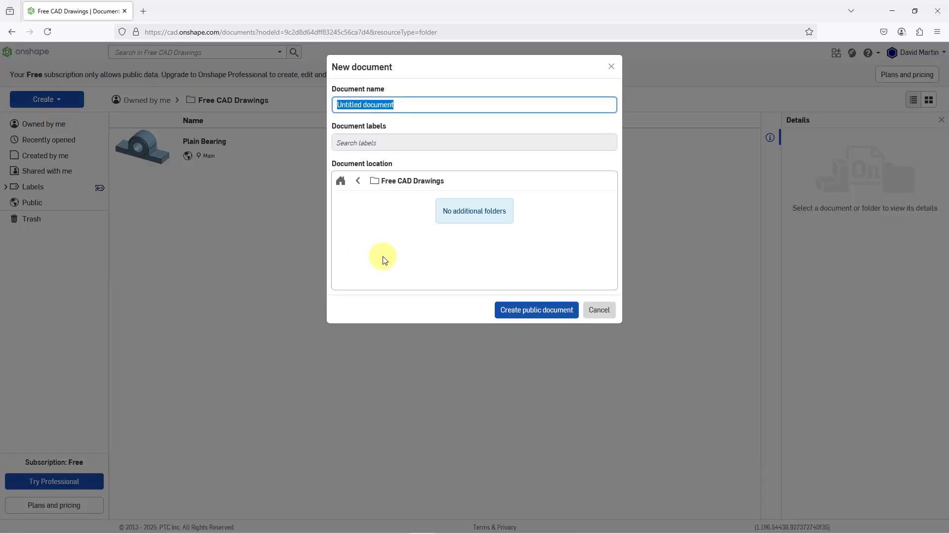
text(Saddle Pivot)
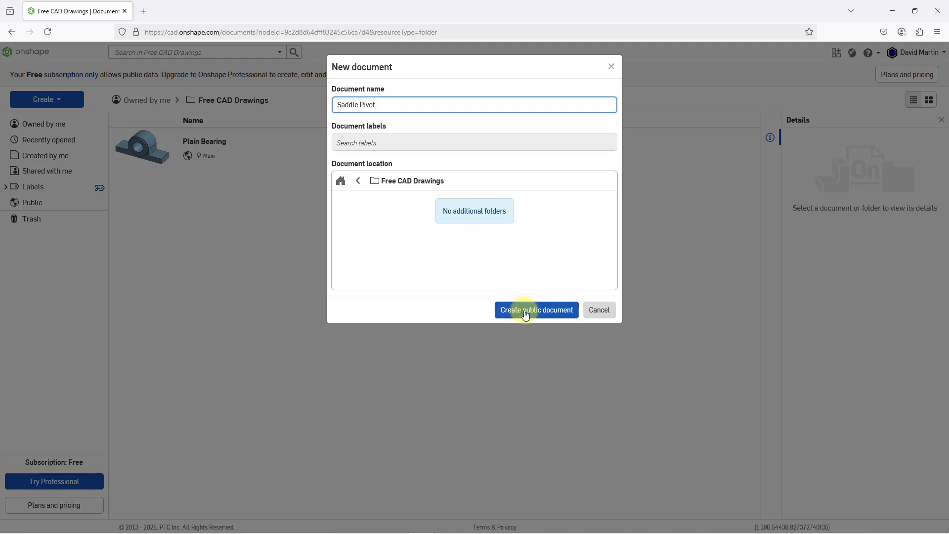
click(525, 313)
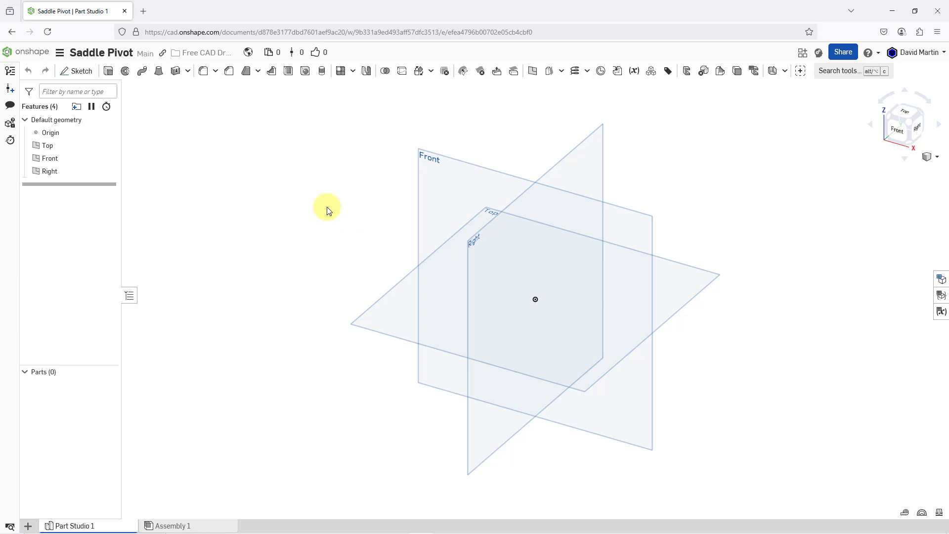
- Set the workspace's default length unit to inch
click(60, 54)
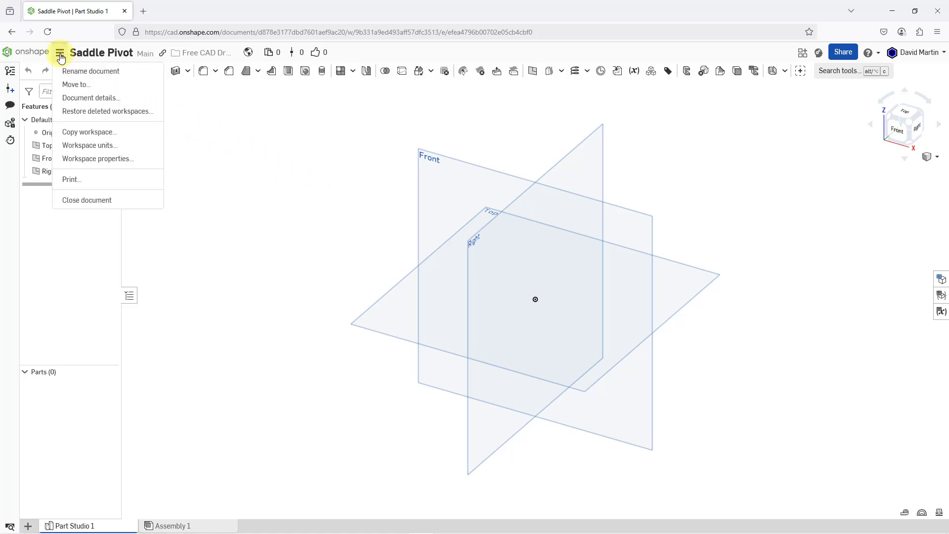
click(103, 145)
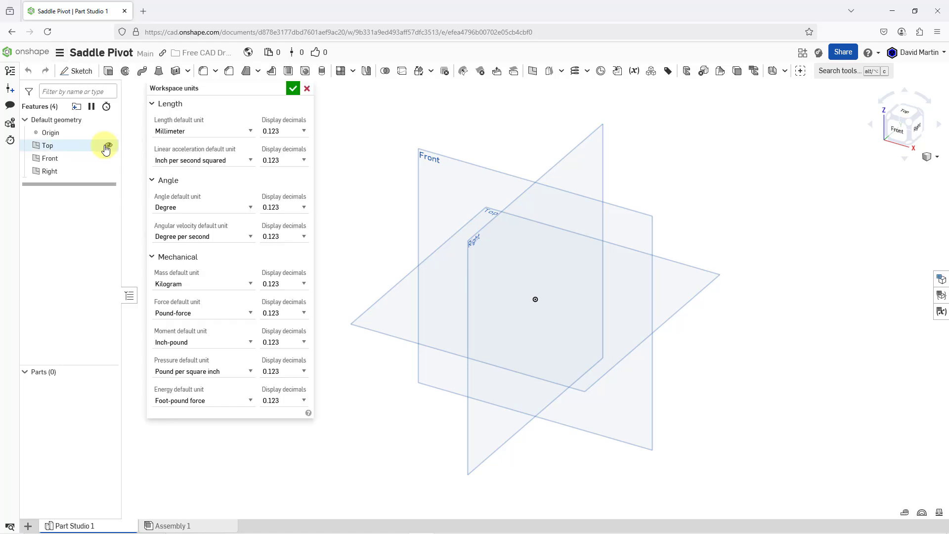
click(206, 132)
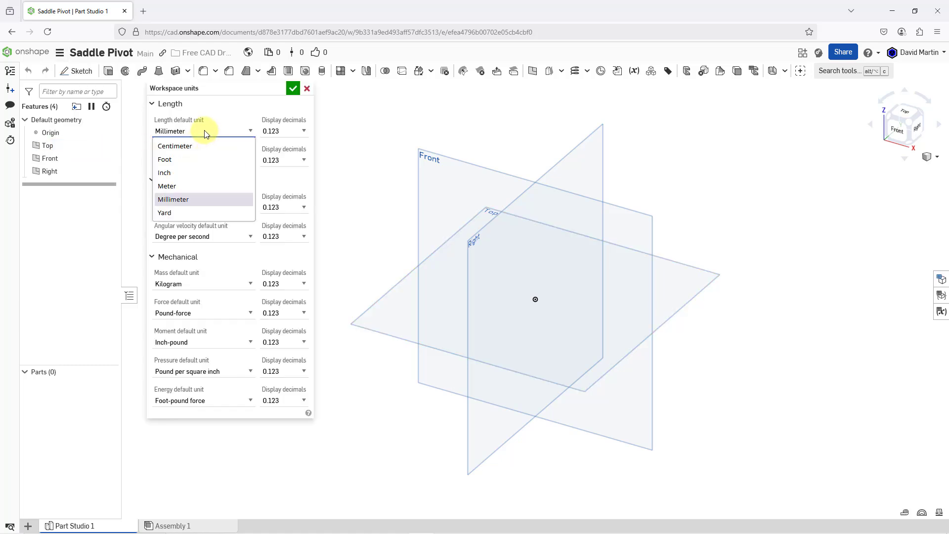
click(196, 175)
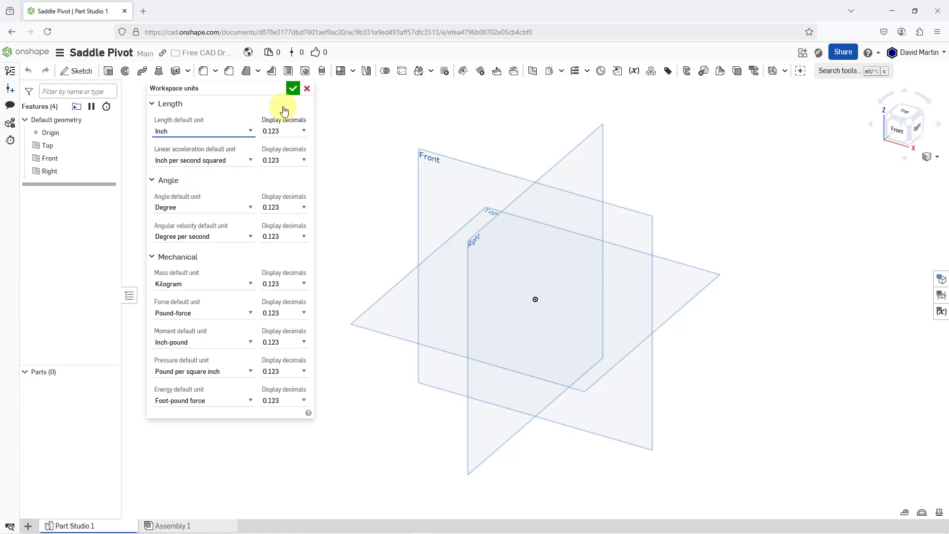
click(292, 90)
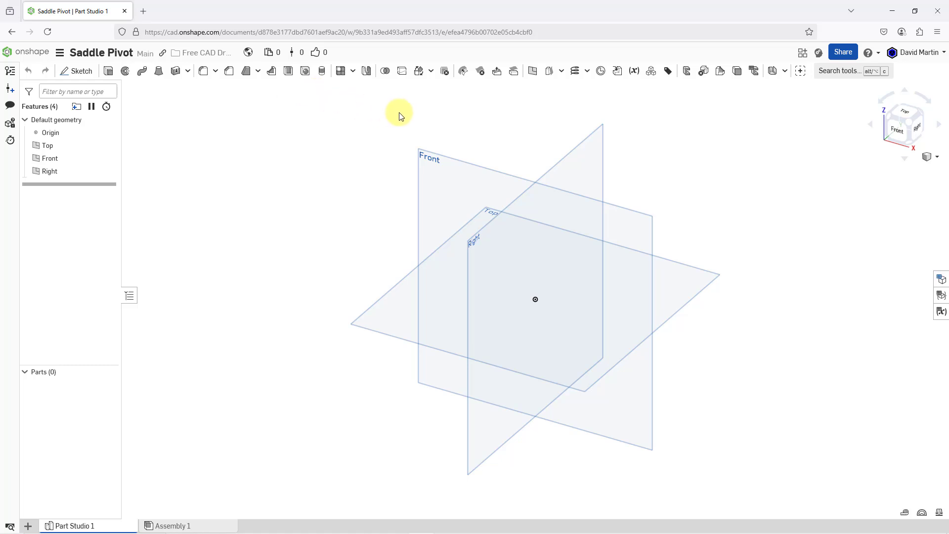
- Start a new sketch on the Front plane and view it normal to the sketch plane
click(433, 160)
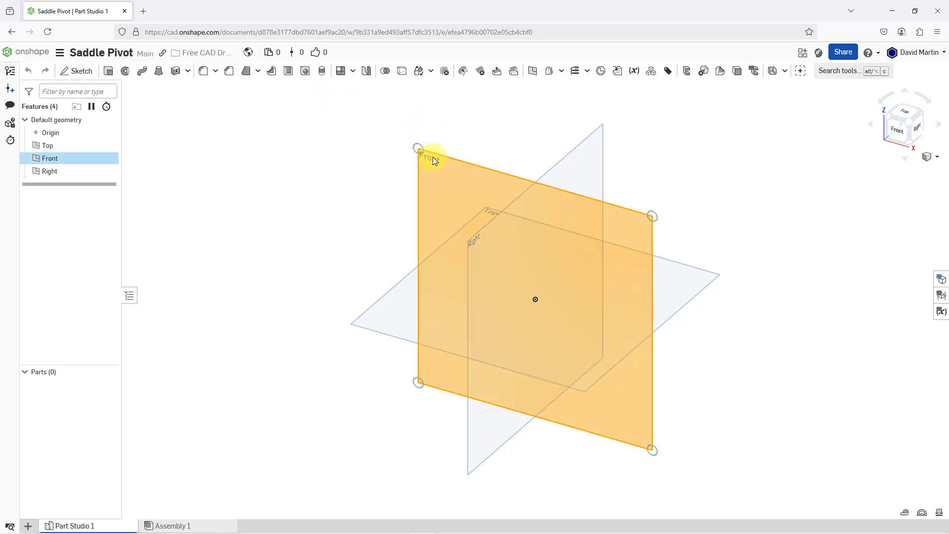
right_click(311, 116)
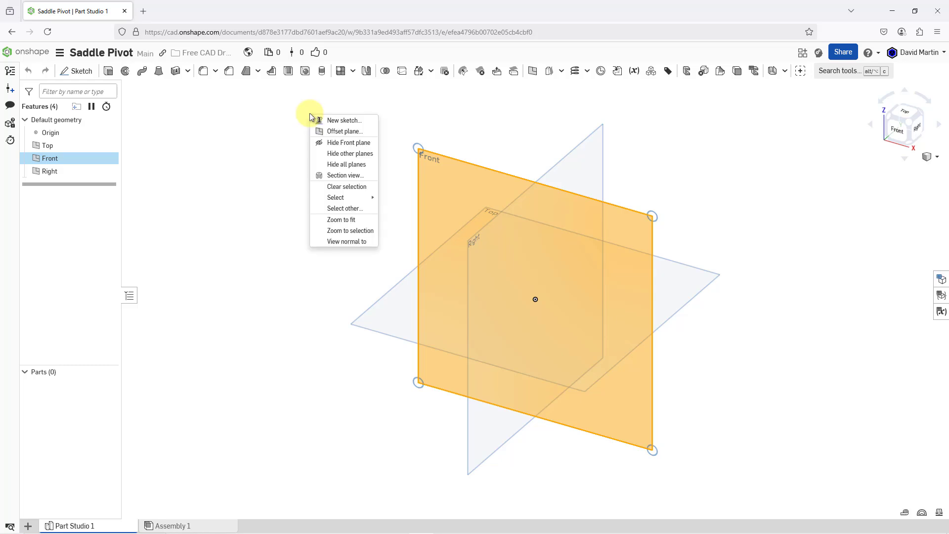
click(353, 125)
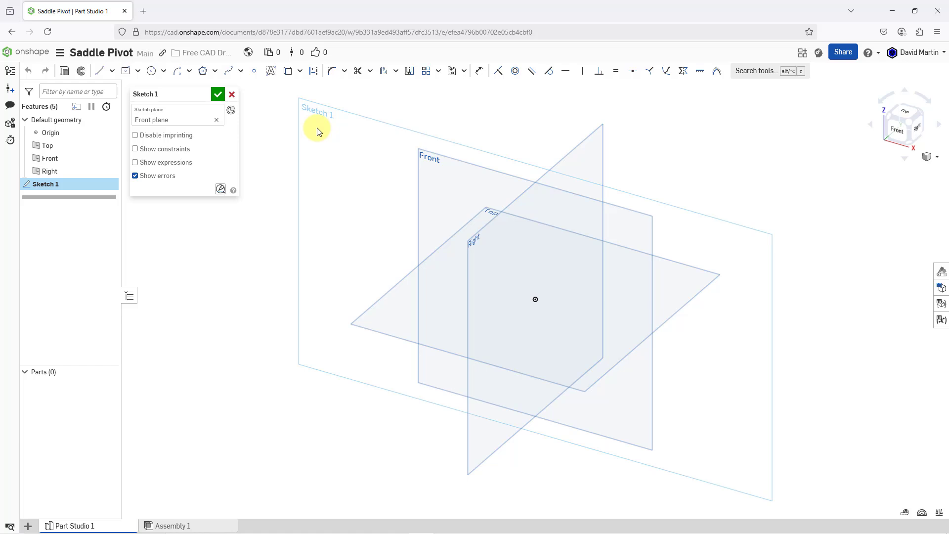
right_click(317, 130)
click(359, 213)
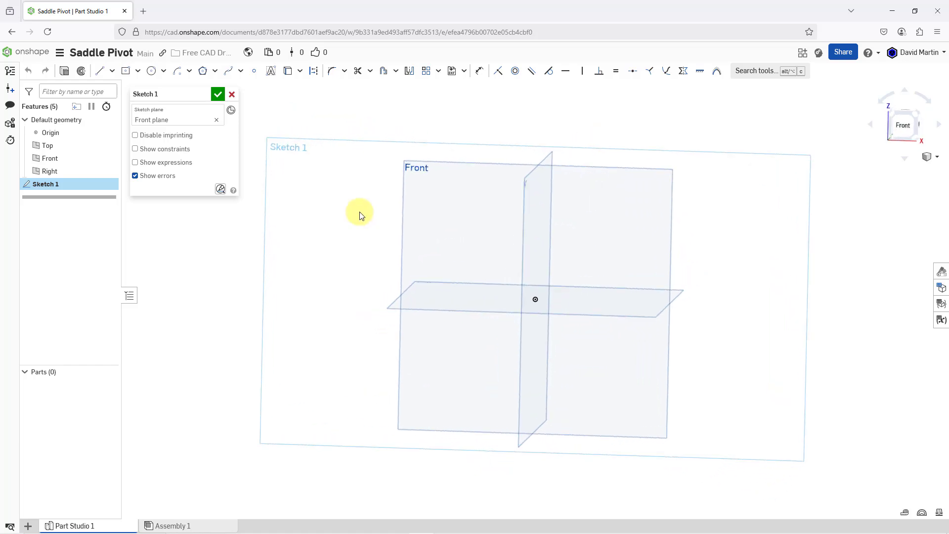
- Draw a center point arc of about 4.08 in radius around the origin, bulging to the right from upper to lower endpoint
scroll(304, 186, down, 1)
scroll(686, 257, up, 1)
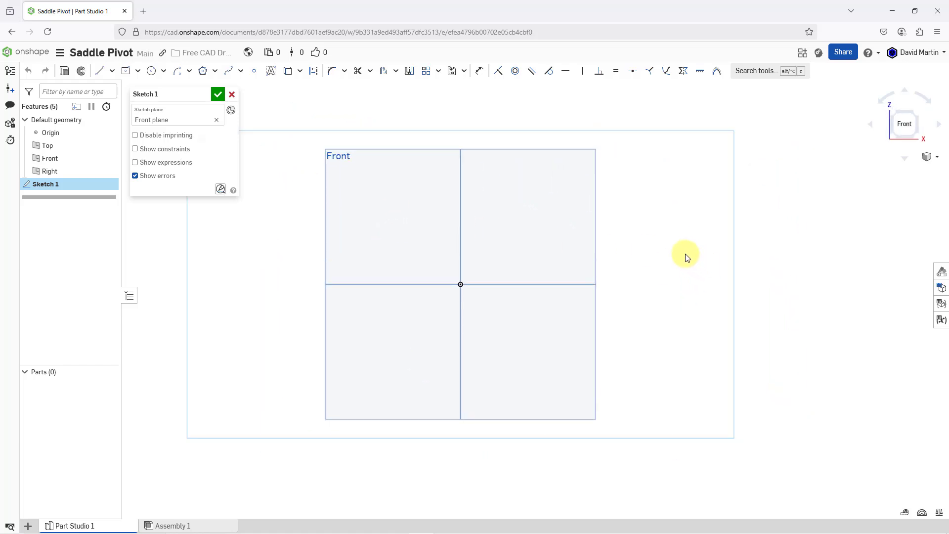
scroll(686, 256, up, 1)
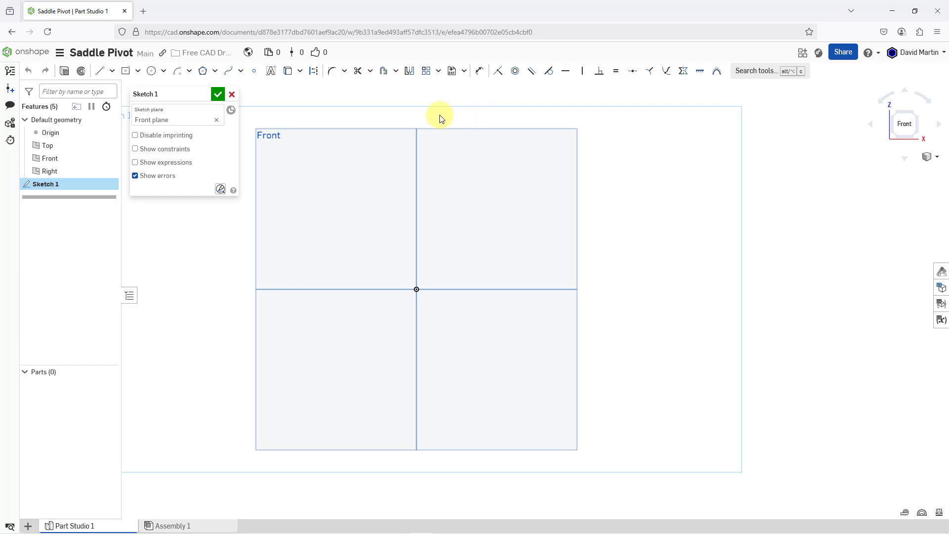
click(190, 72)
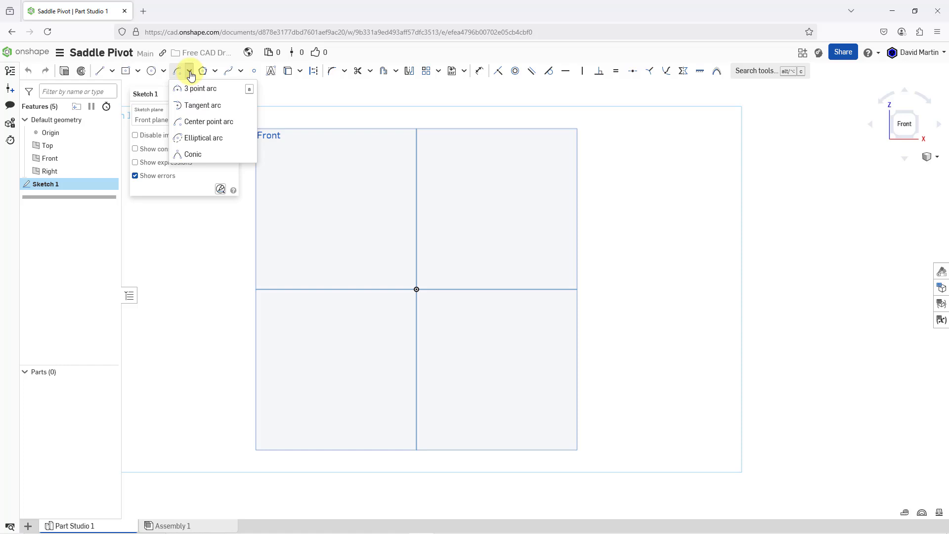
click(213, 124)
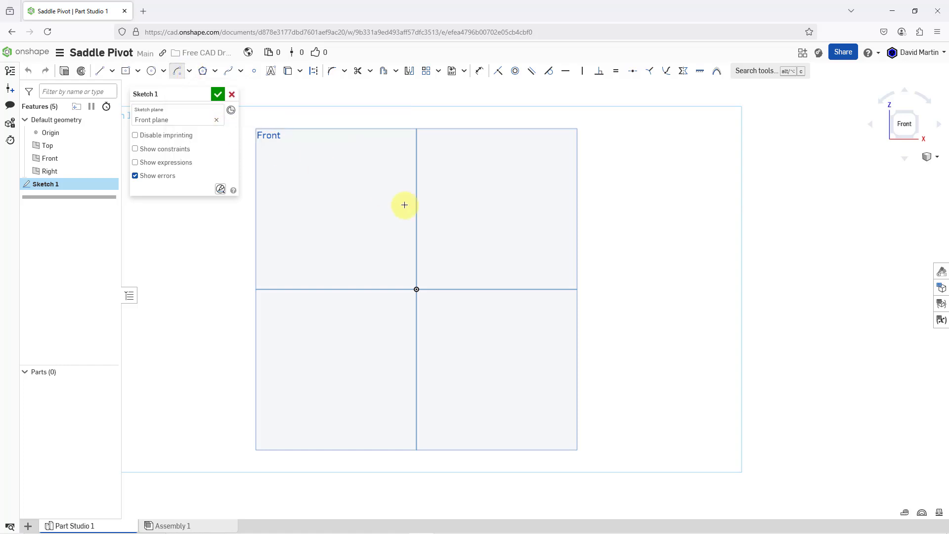
click(417, 289)
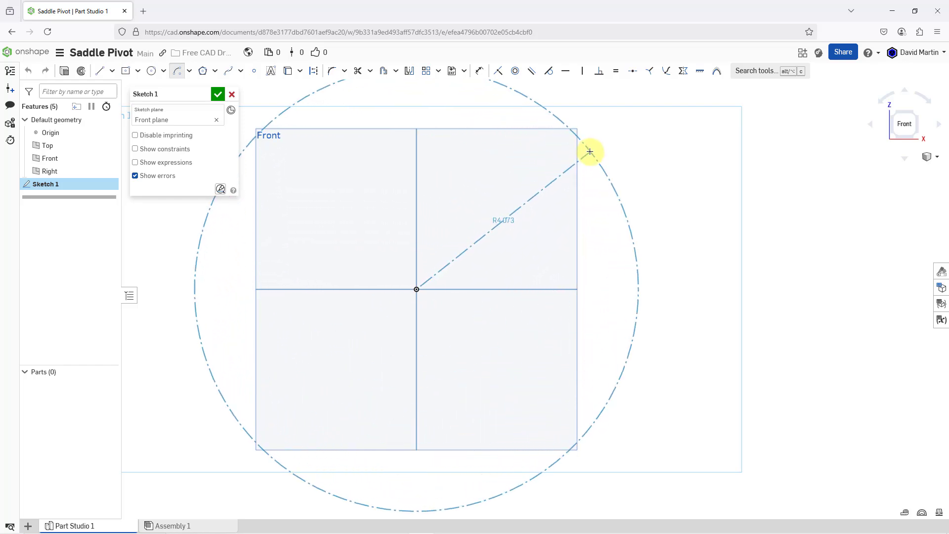
click(589, 150)
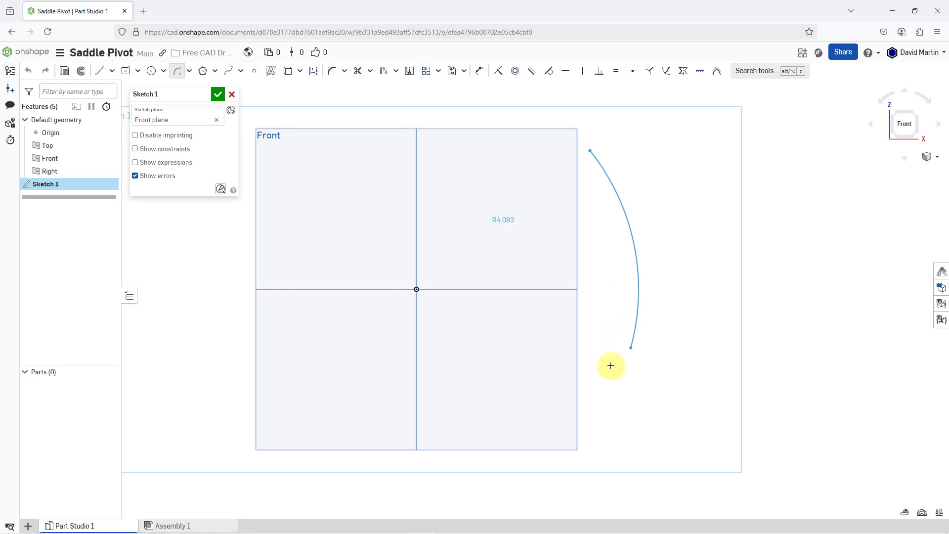
click(588, 429)
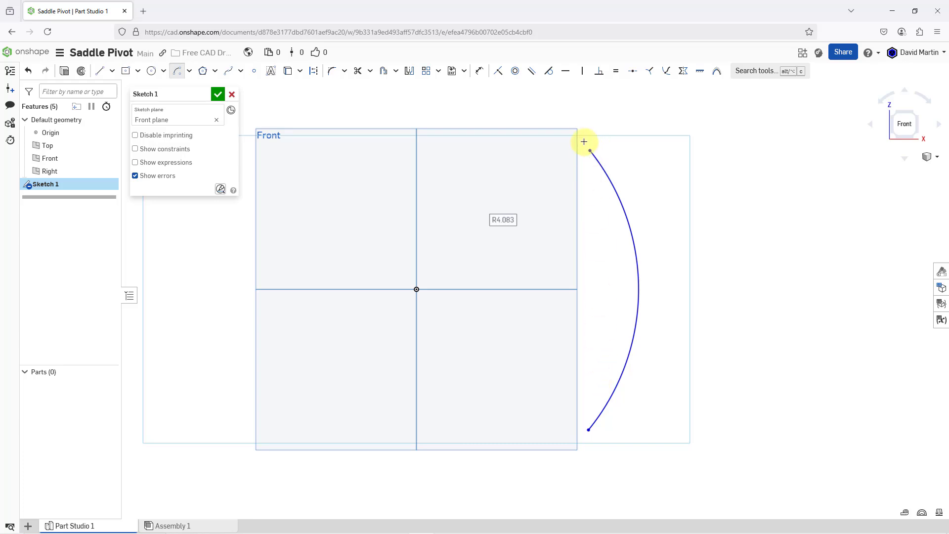
- Apply a vertical constraint between the arc's upper and lower endpoints
click(583, 76)
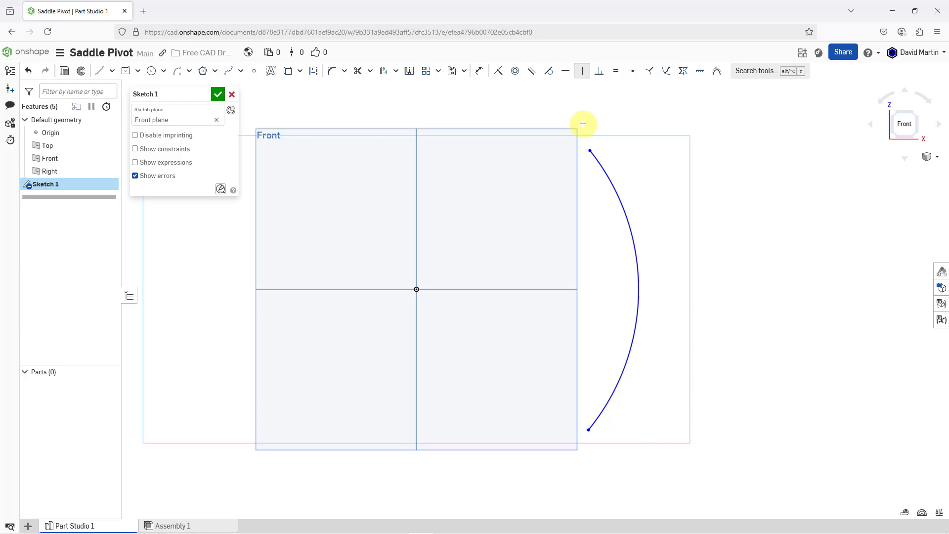
click(591, 151)
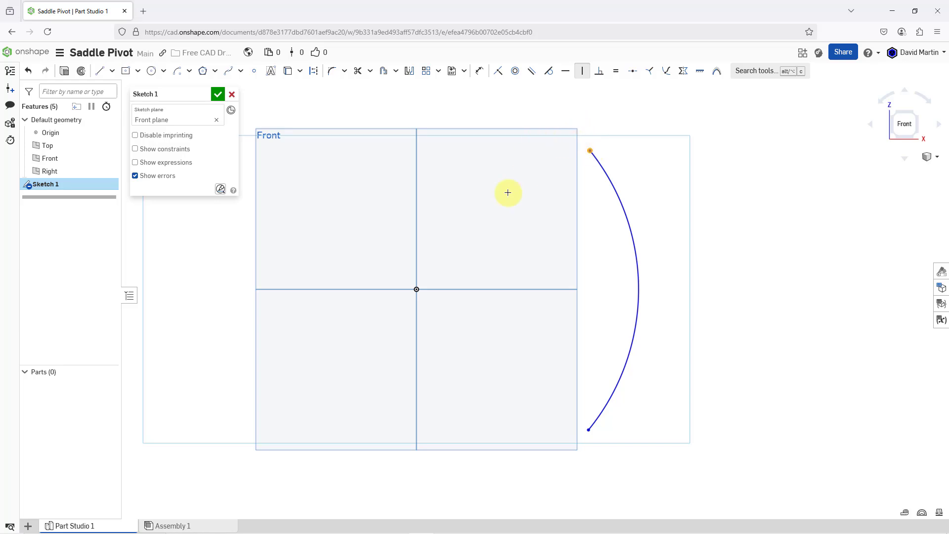
click(587, 431)
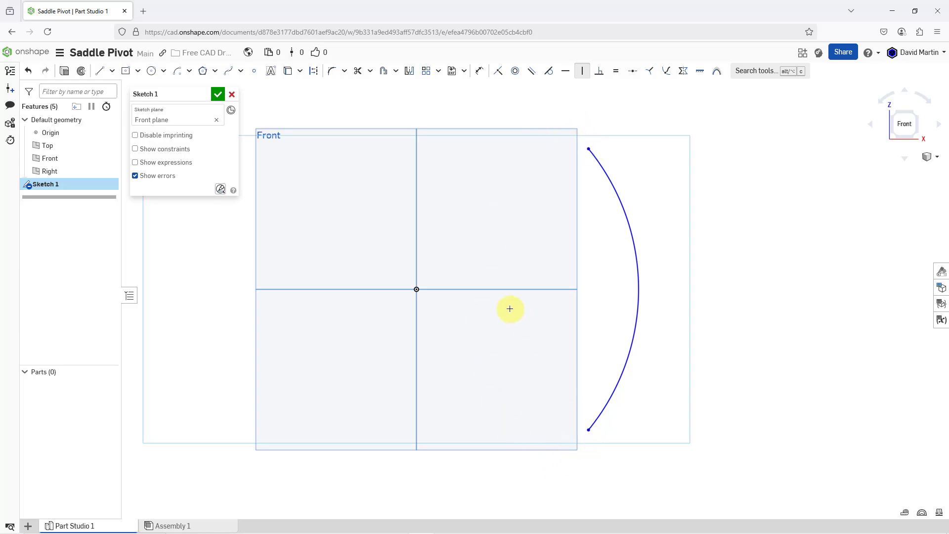
- Dimension the arc's radius as 4 in
click(480, 74)
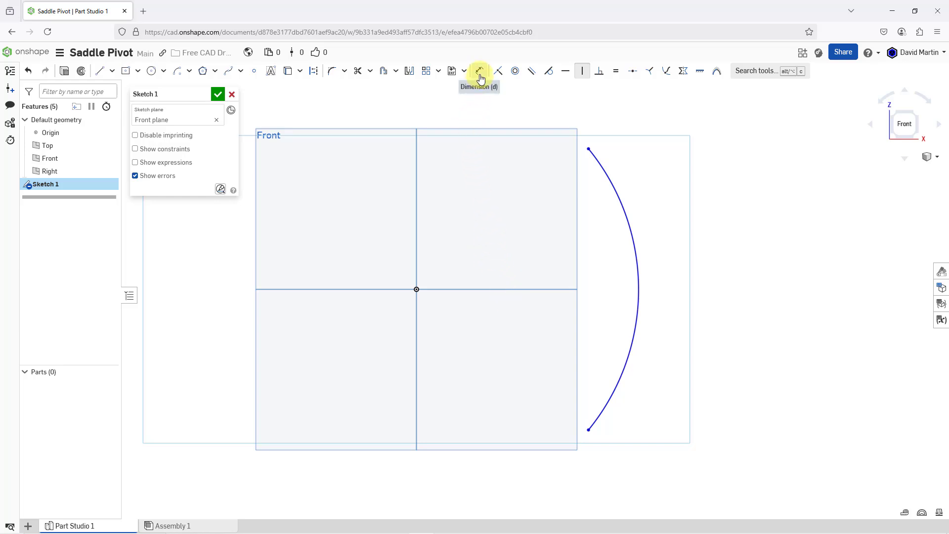
click(606, 176)
click(521, 240)
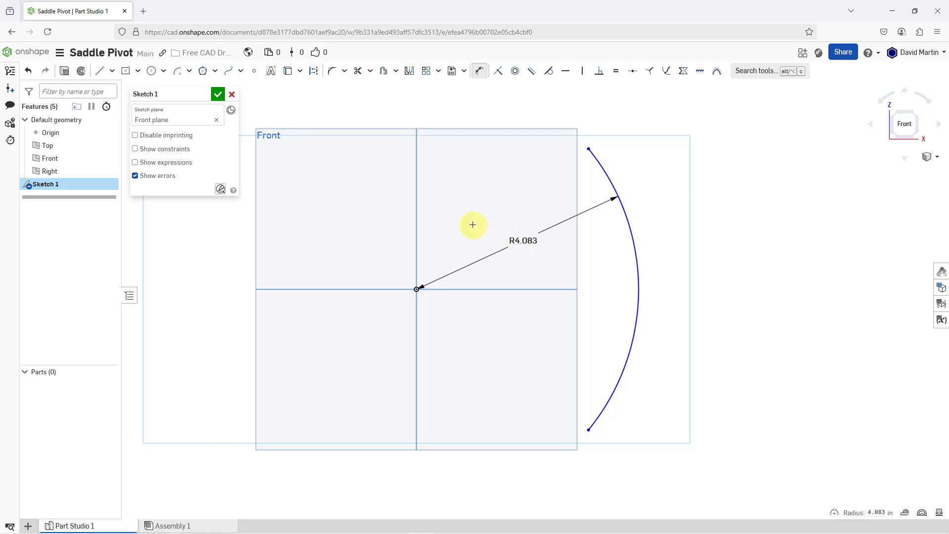
text(4)
key(Return)
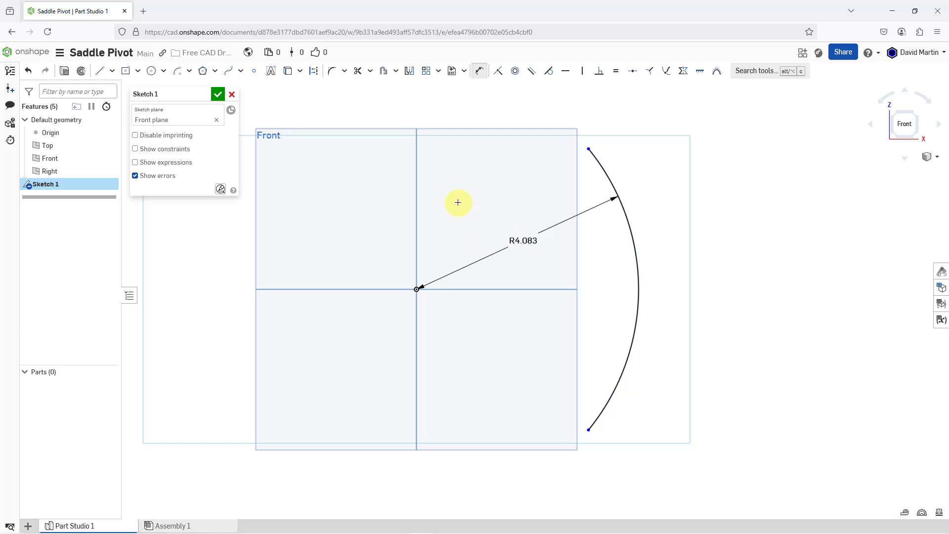
- Dimension the vertical distance between the arc's two endpoints as 5 in
click(585, 151)
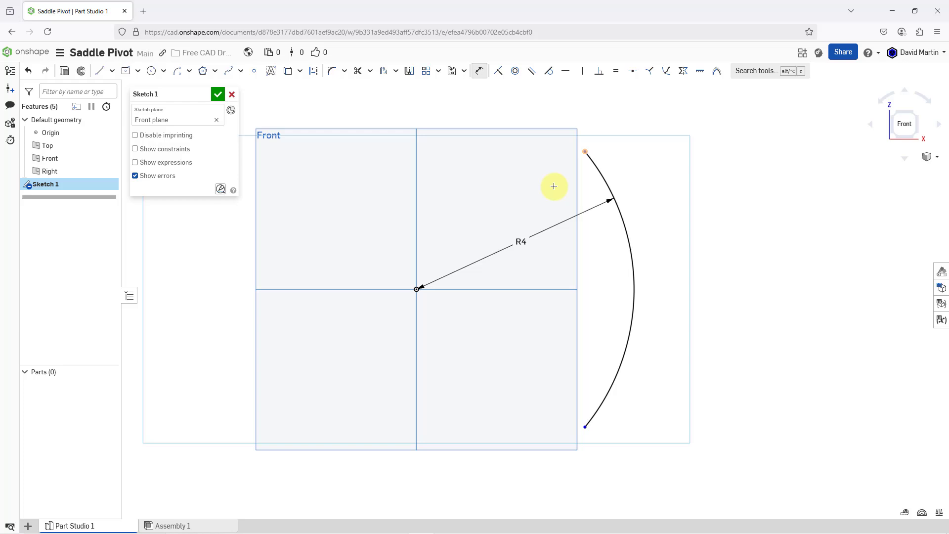
click(583, 427)
click(369, 266)
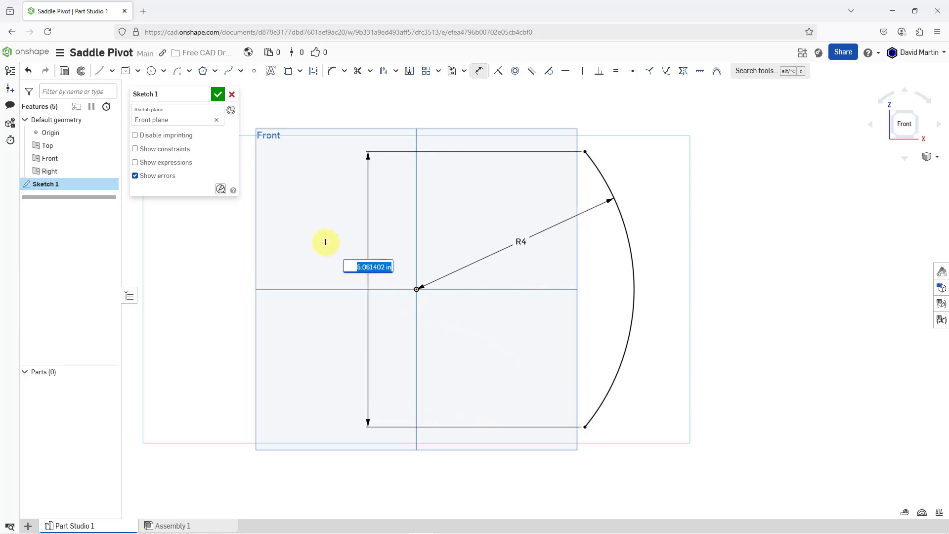
text(5)
key(Return)
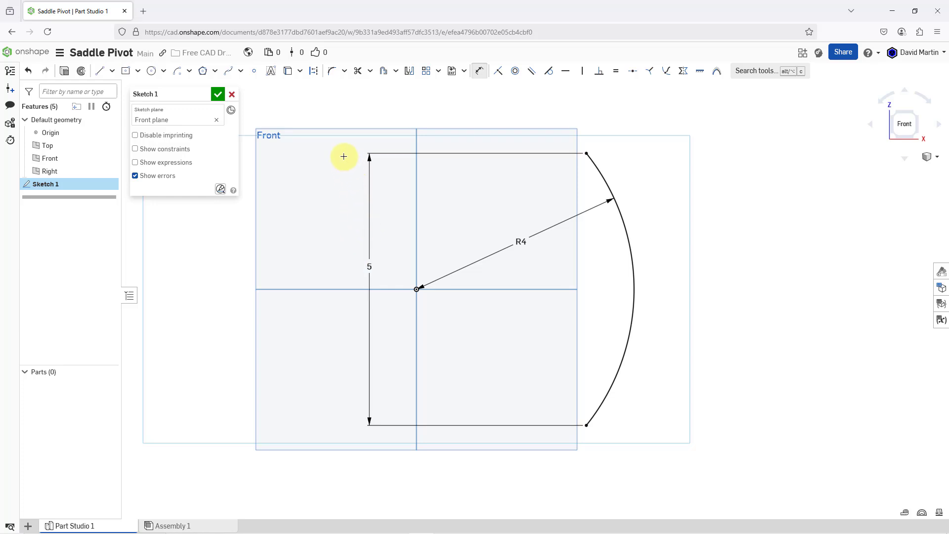
- Offset the arc outward, away from the origin, by 0.75 in
click(383, 71)
click(602, 170)
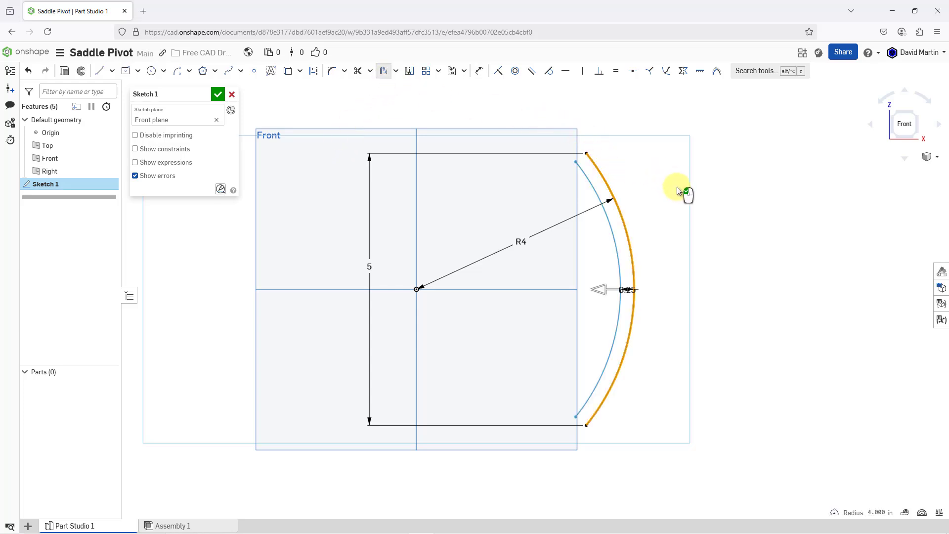
click(599, 289)
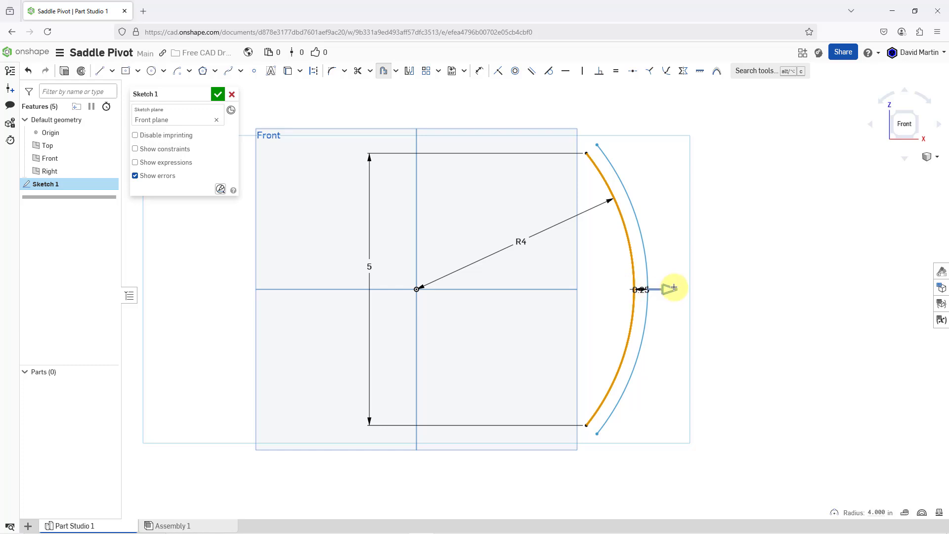
mouse_move(673, 290)
mouse_down()
mouse_move(704, 289)
mouse_move(689, 290)
mouse_up()
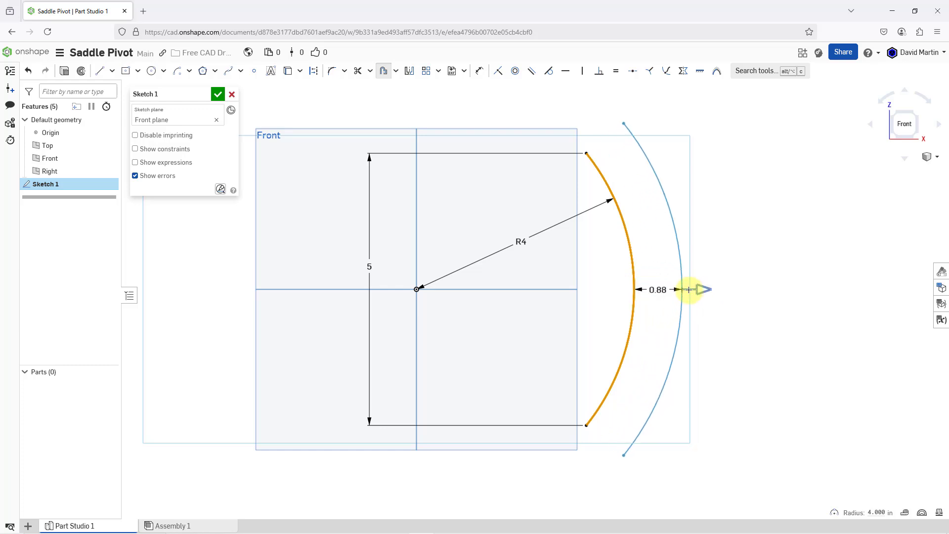
click(655, 251)
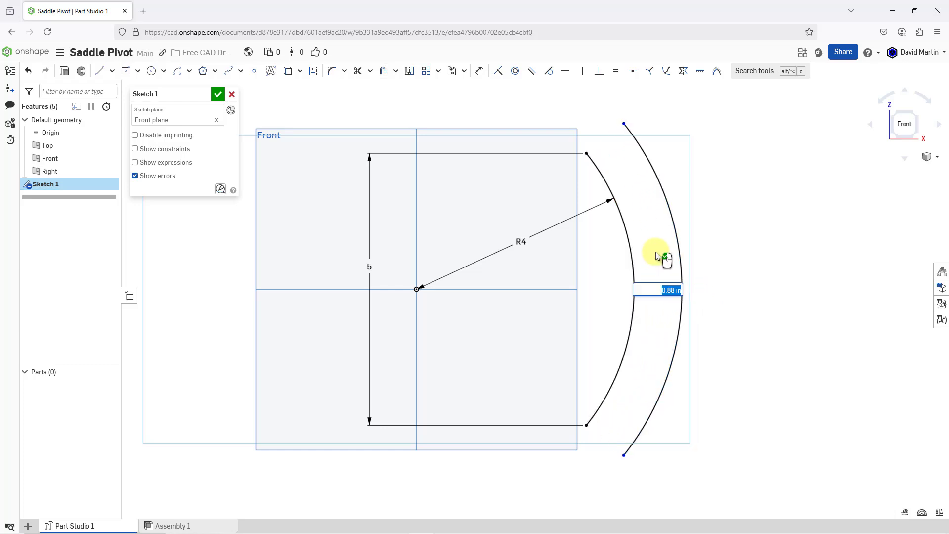
text(.75)
key(Return)
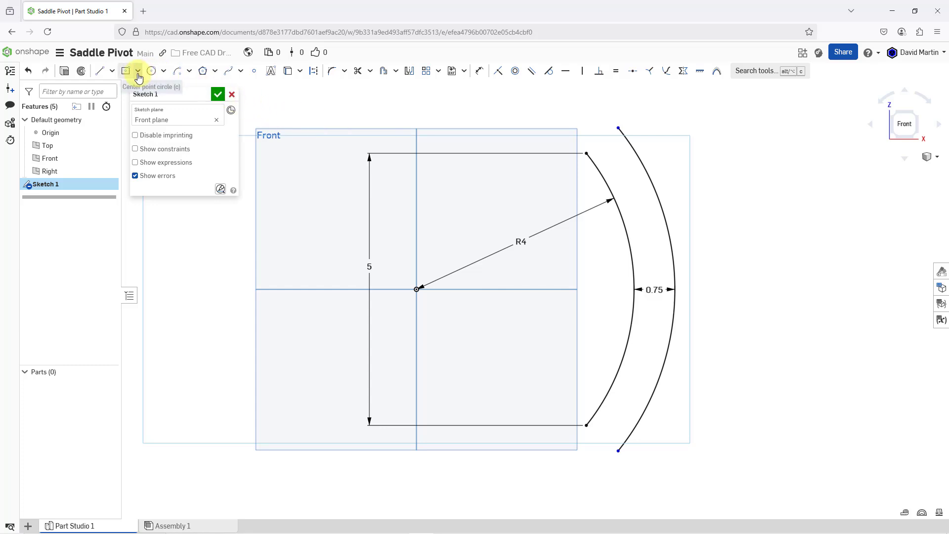
- Draw two lines from the origin past the arcs' ends, about 5.34 in long toward the upper ends and about 5.49 in toward the lower
click(99, 71)
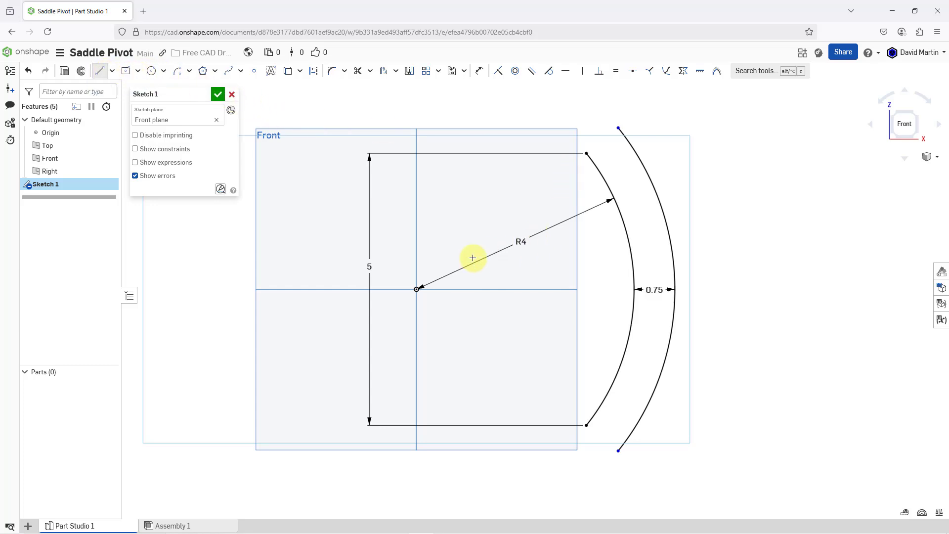
click(415, 288)
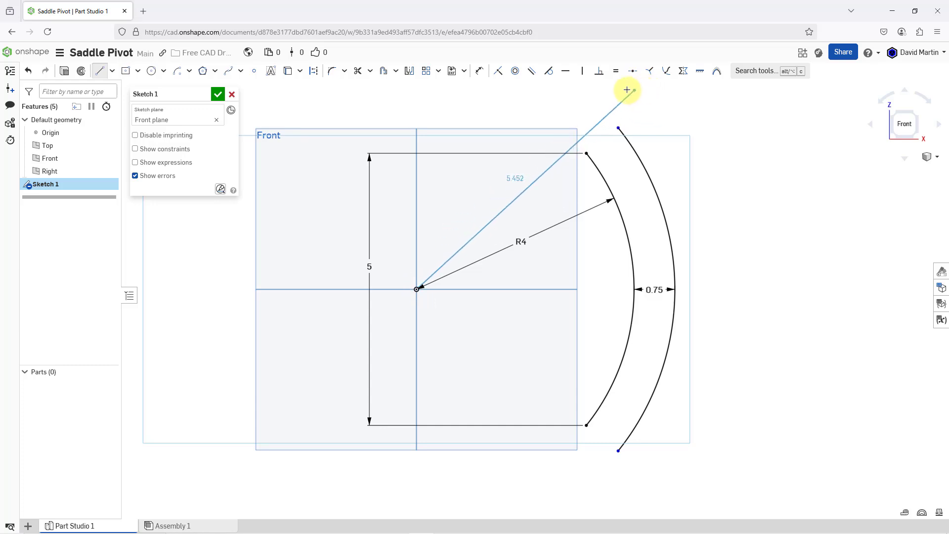
click(627, 90)
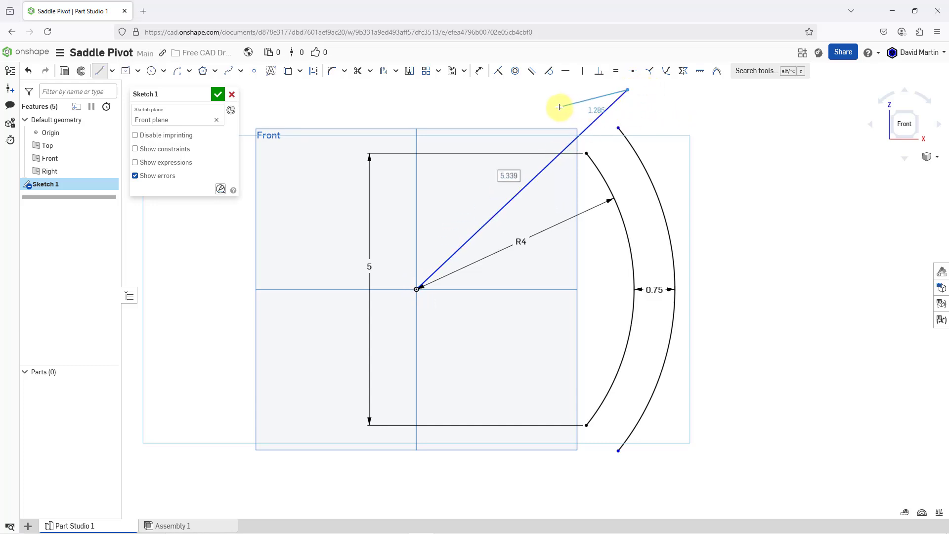
key(Escape)
click(100, 73)
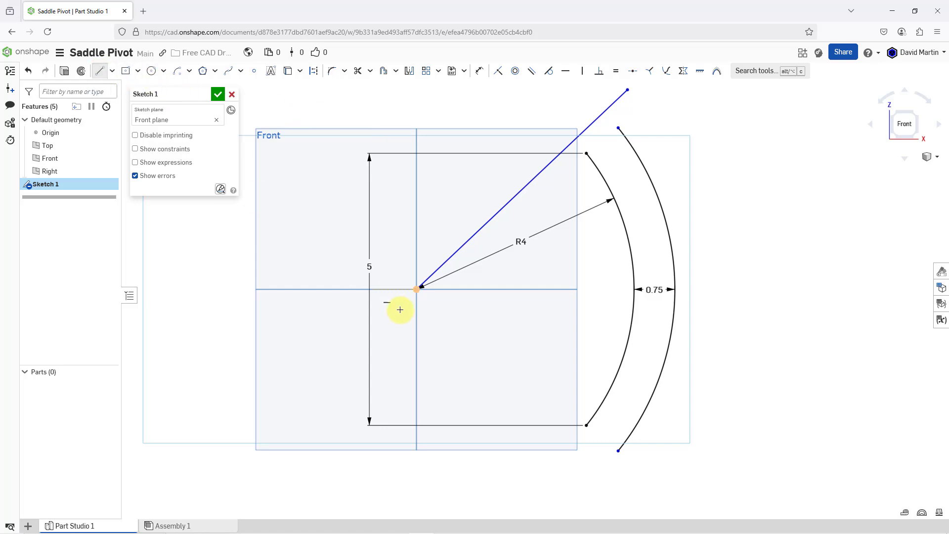
click(416, 289)
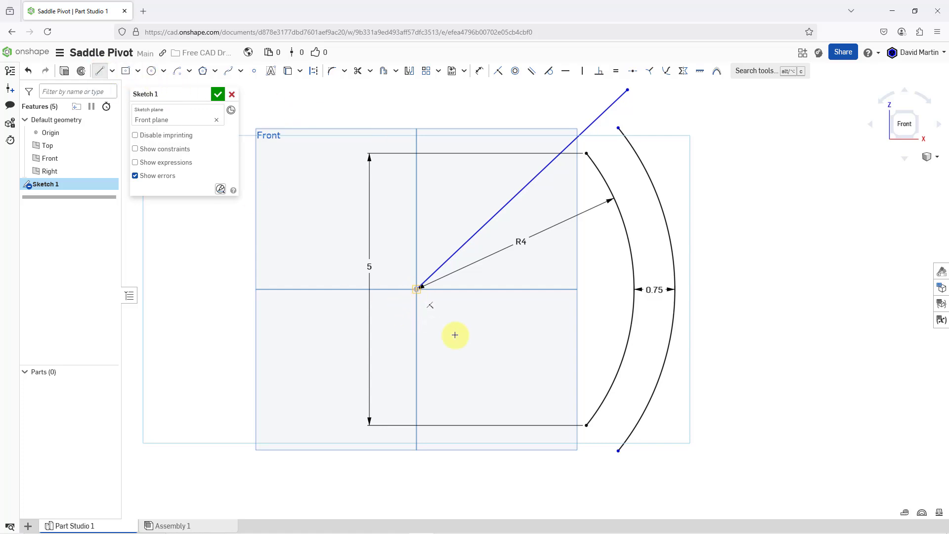
click(641, 486)
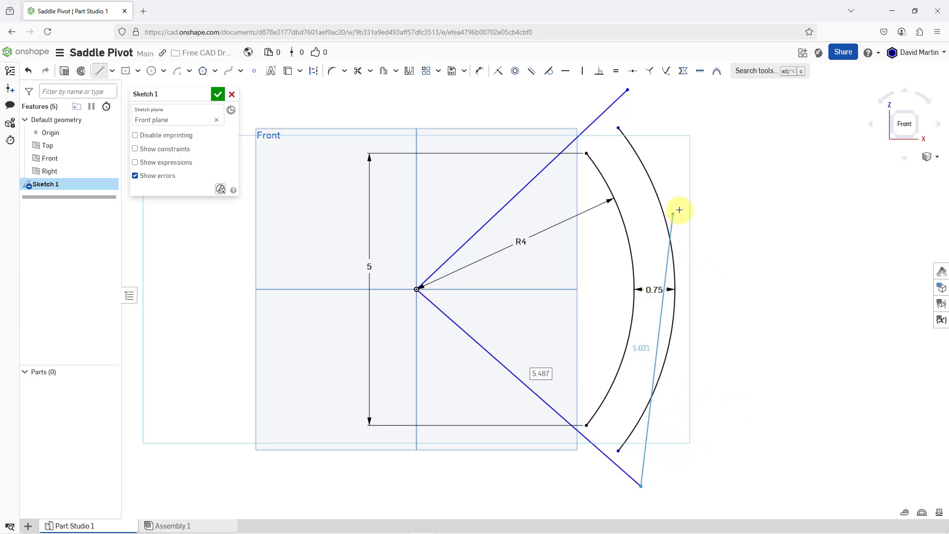
- Make the upper and lower lines coincident with the inner arc's upper and lower endpoints respectively
click(497, 73)
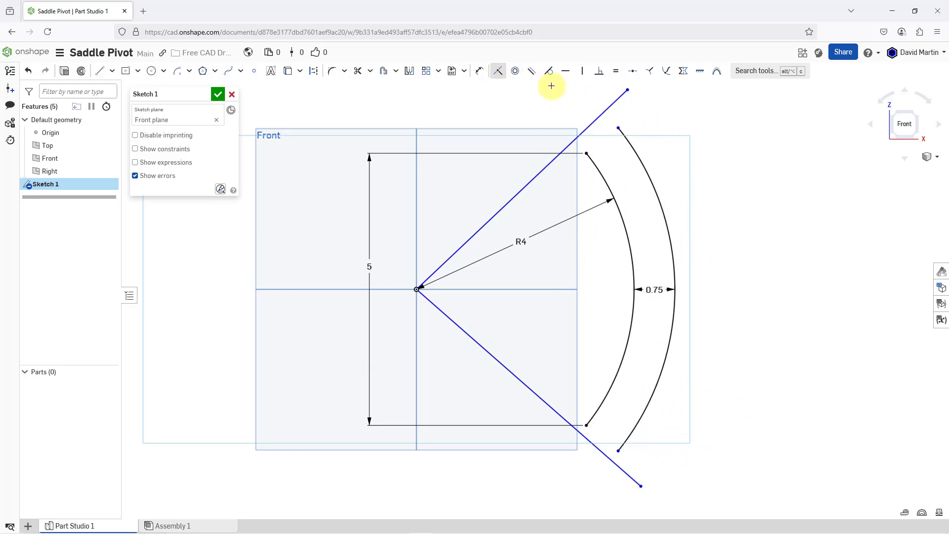
click(583, 130)
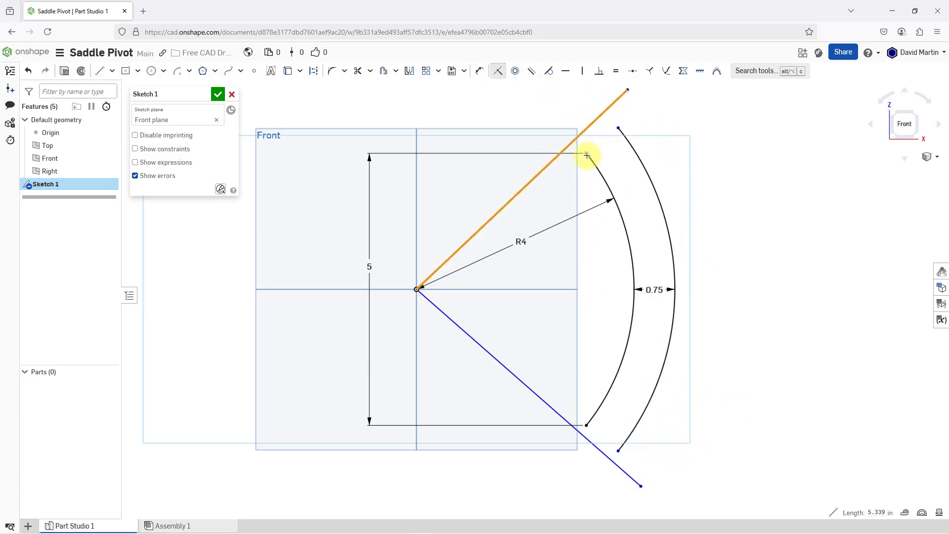
click(586, 155)
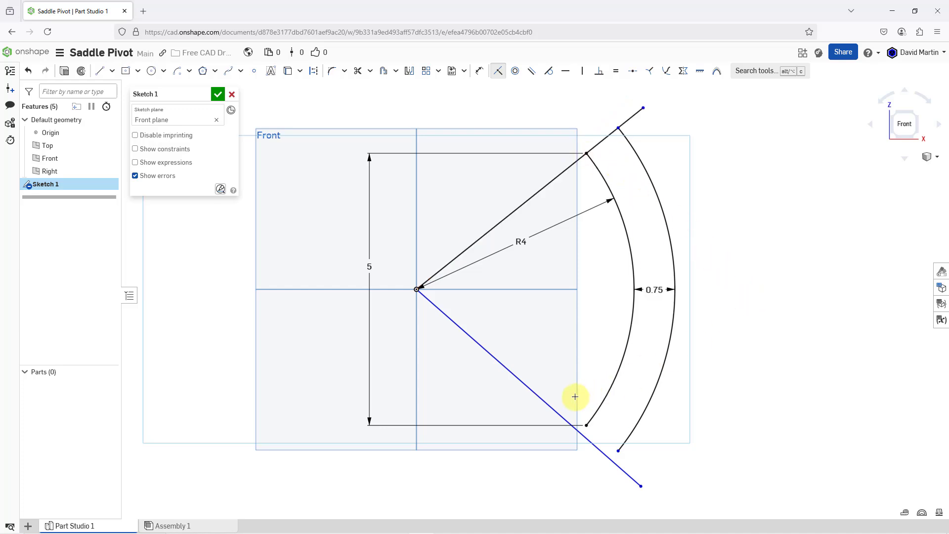
click(558, 413)
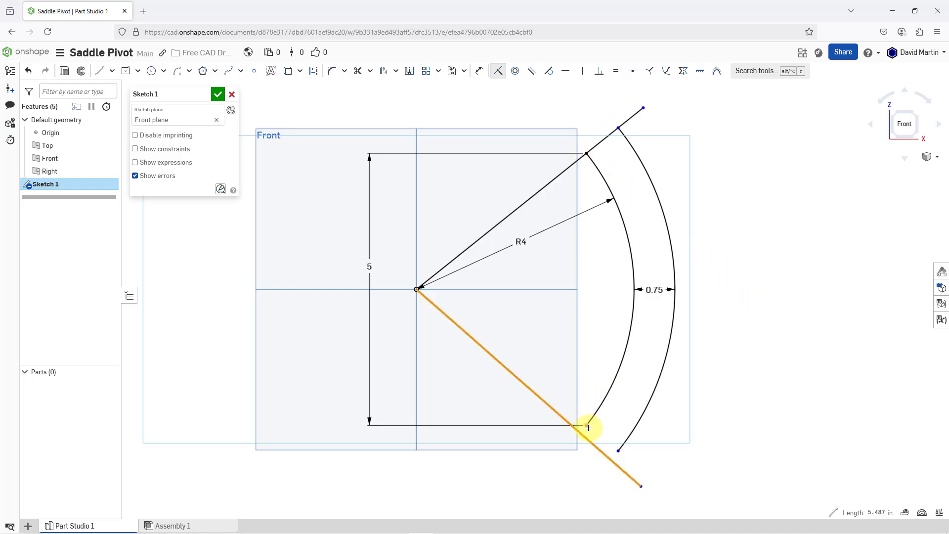
click(588, 427)
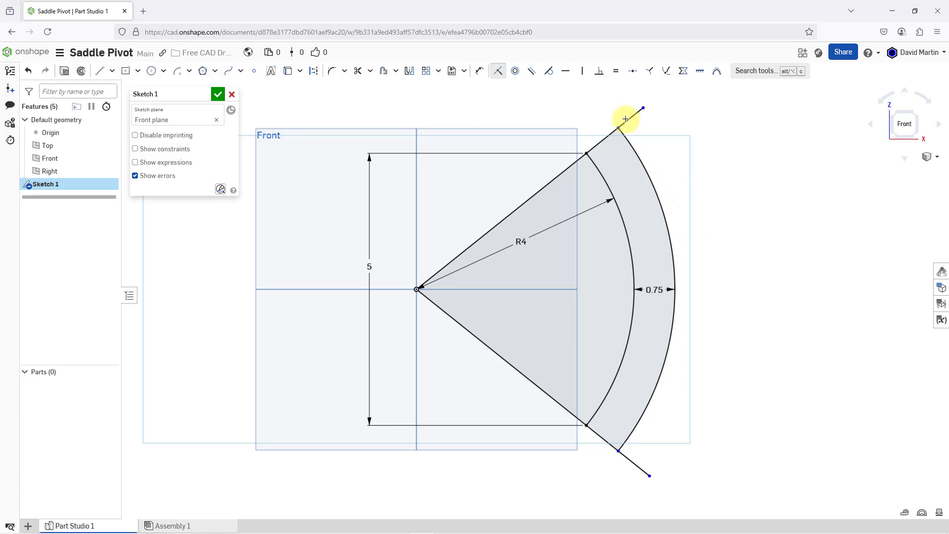
- Trim both lines to the segments joining the inner and outer arcs' ends, and finish the sketch
click(362, 74)
click(540, 193)
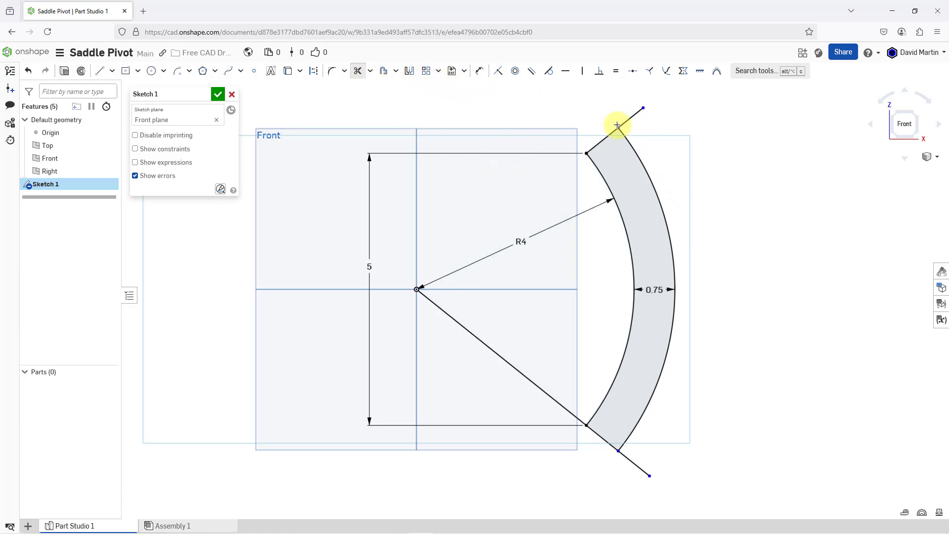
click(631, 119)
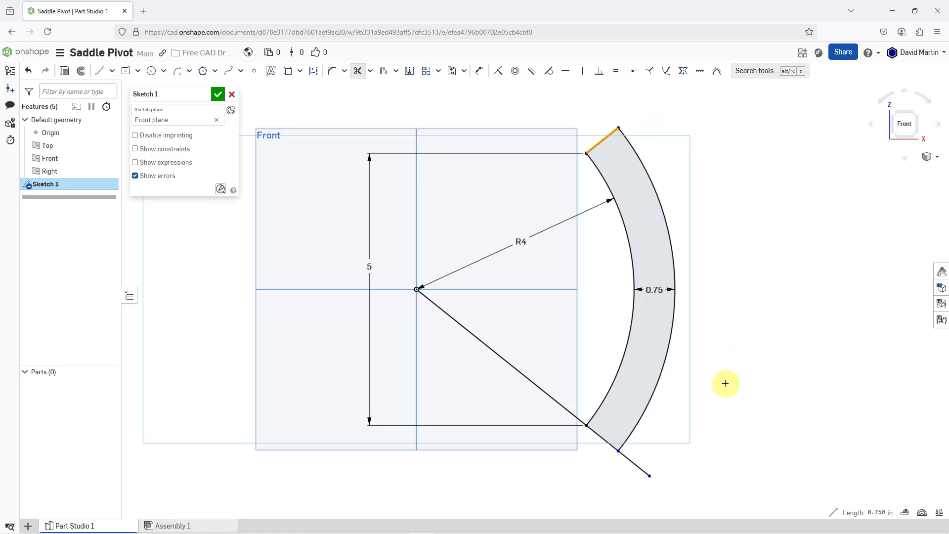
click(635, 464)
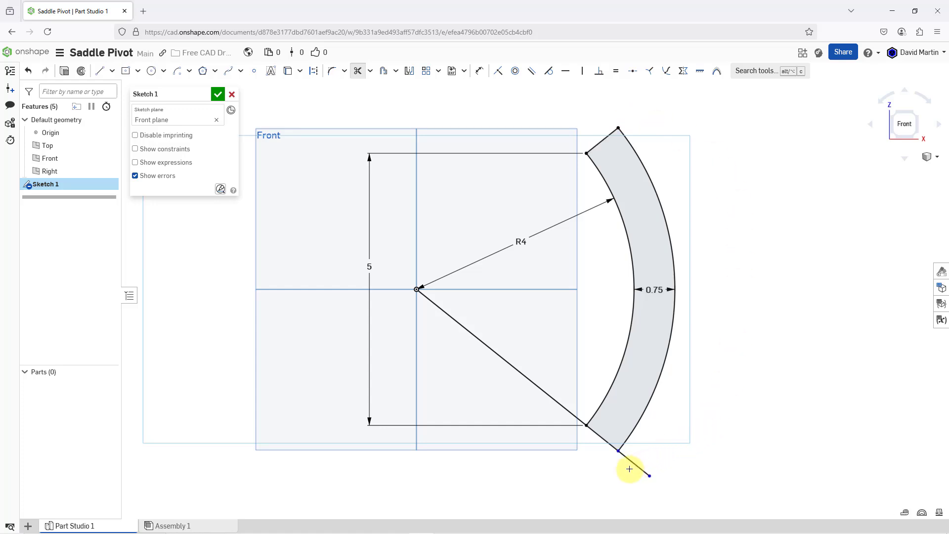
click(530, 382)
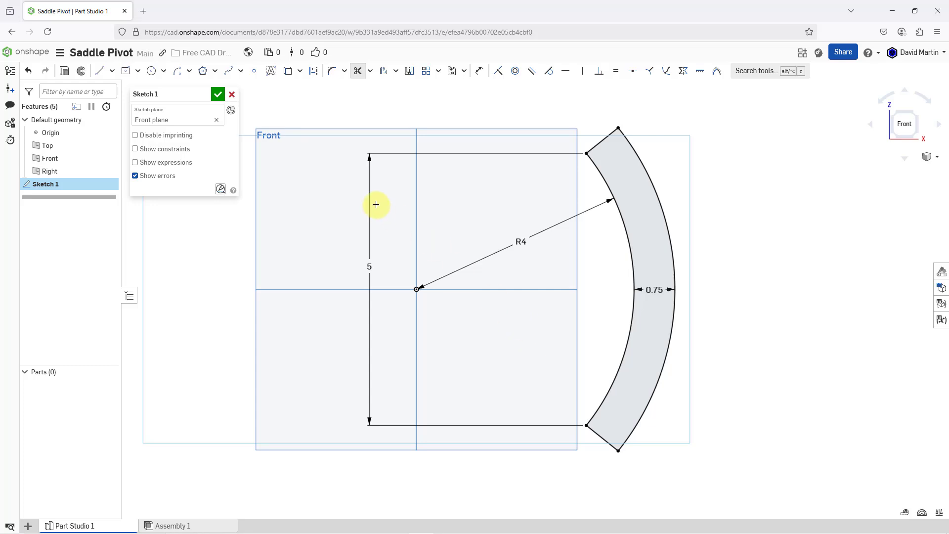
click(217, 95)
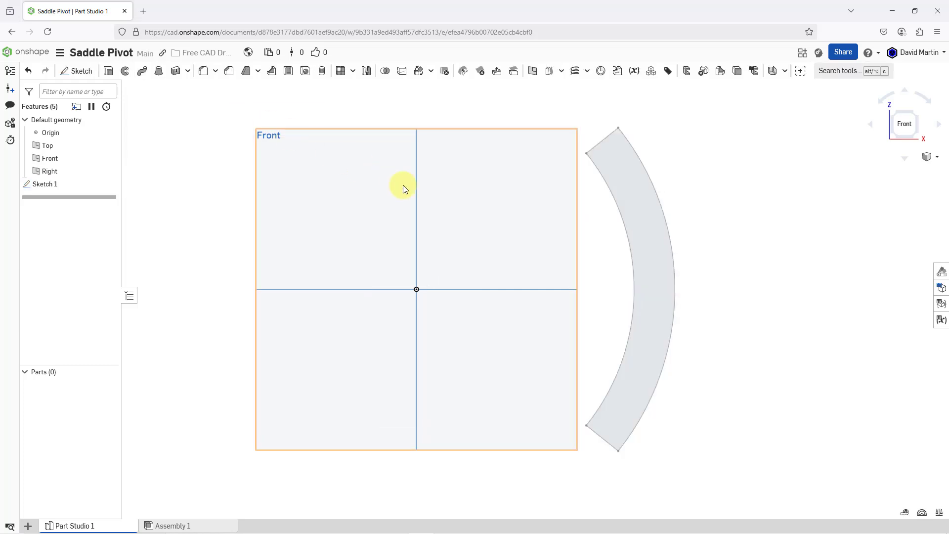
- Extrude the closed arc profile as a new solid, symmetric about the Front plane, with a depth of 3.5 in
right_drag(504, 216, 478, 227)
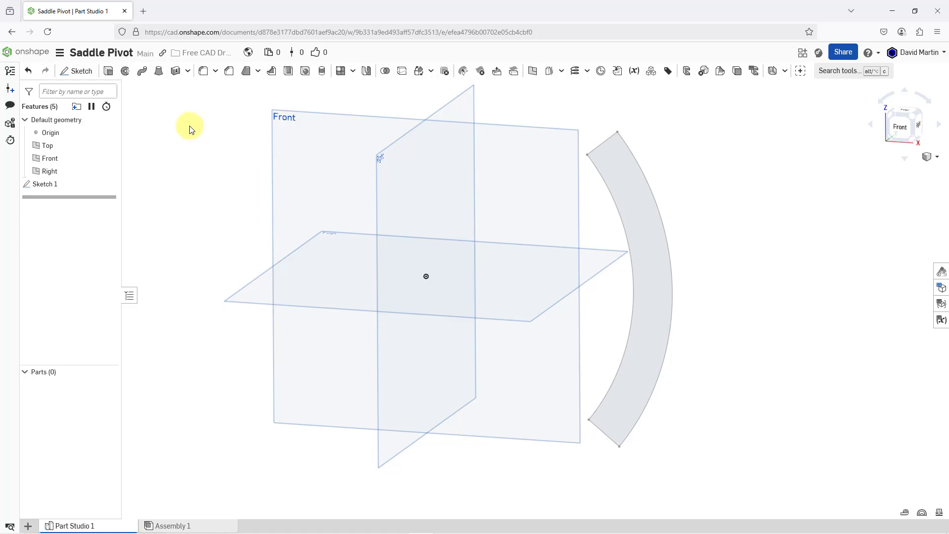
click(110, 74)
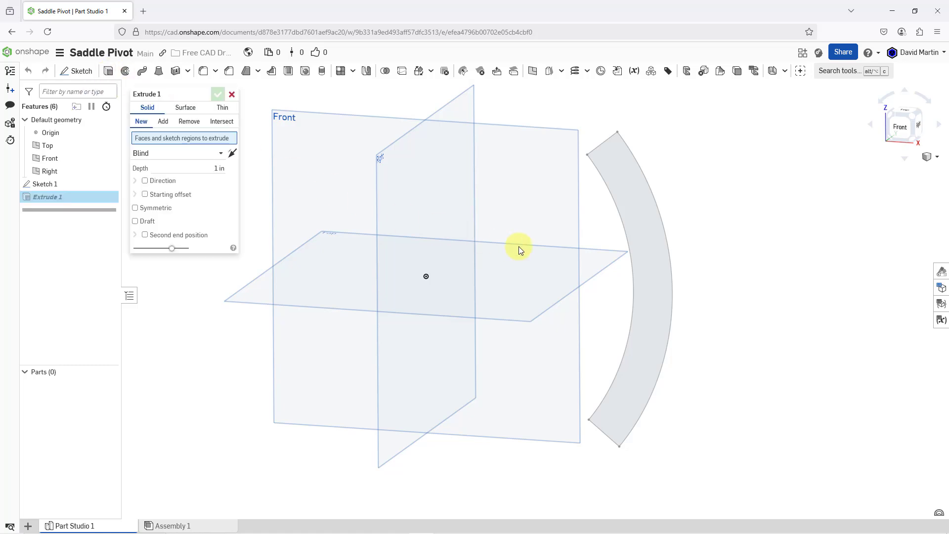
click(657, 260)
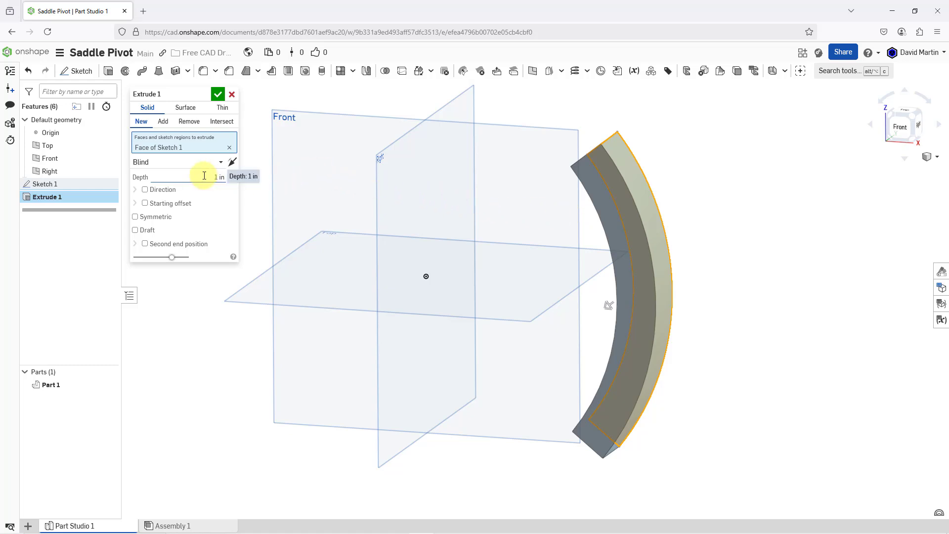
click(159, 221)
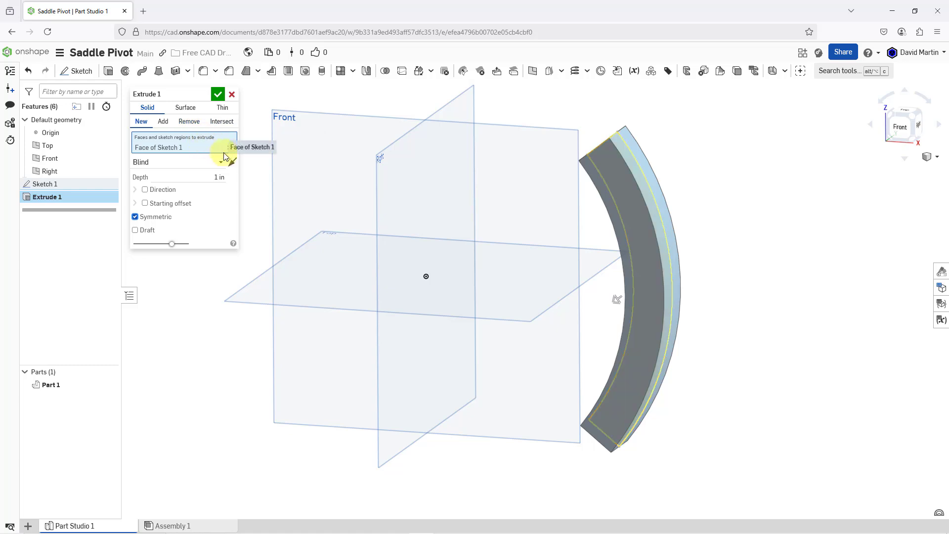
click(217, 177)
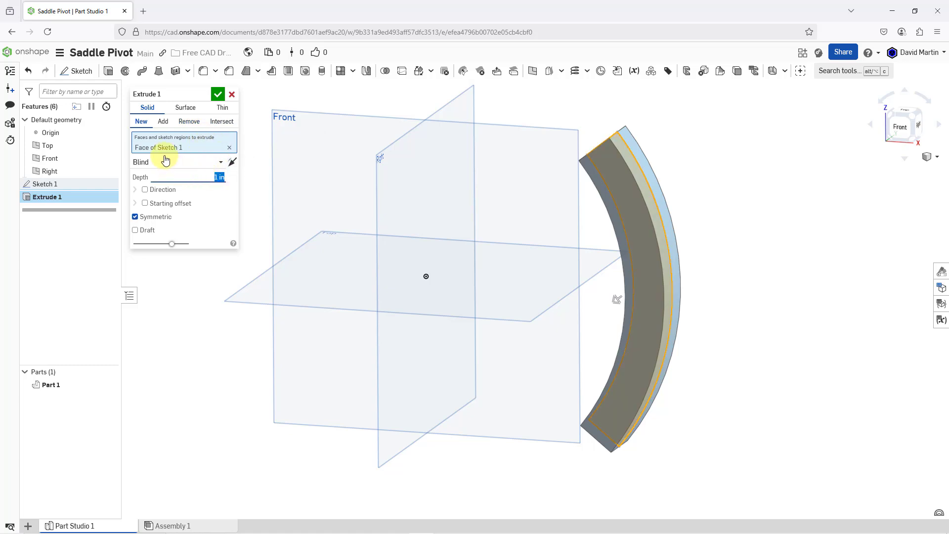
text(3.5)
key(Return)
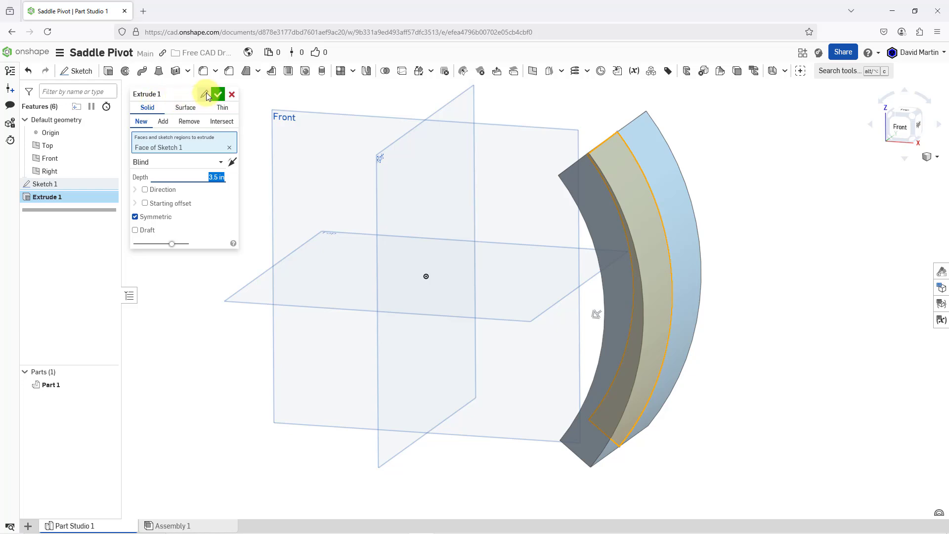
- Name the extrusion feature Arc Extrude and accept it
click(207, 93)
text(Arc Extr)
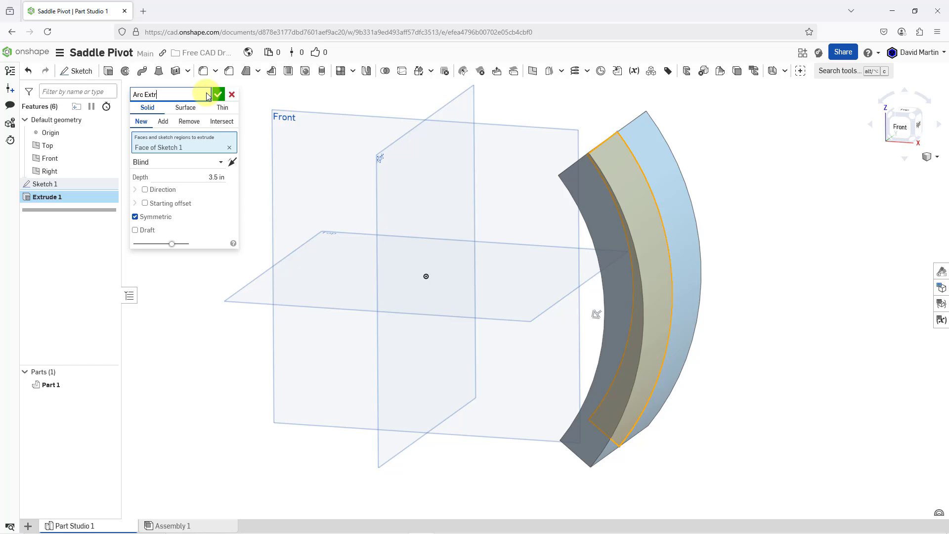
text(ude)
key(Return)
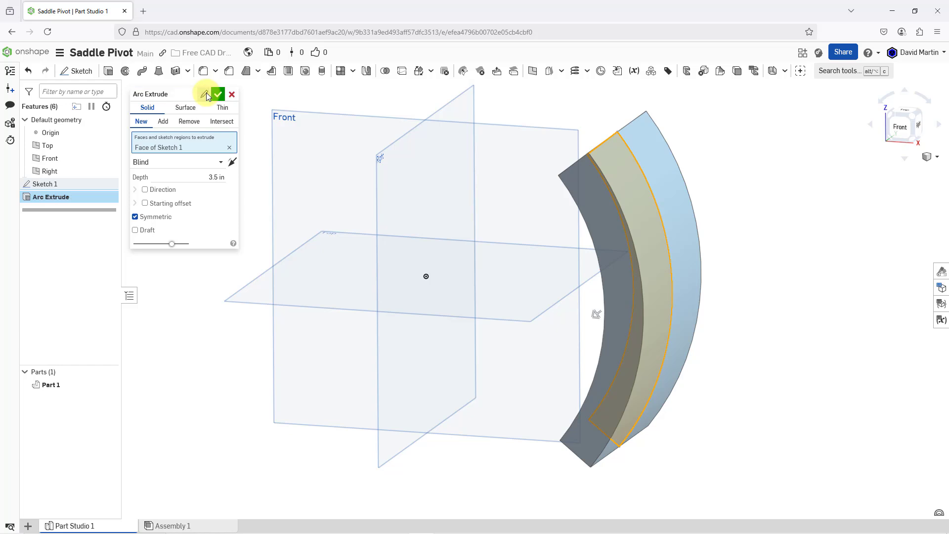
click(220, 94)
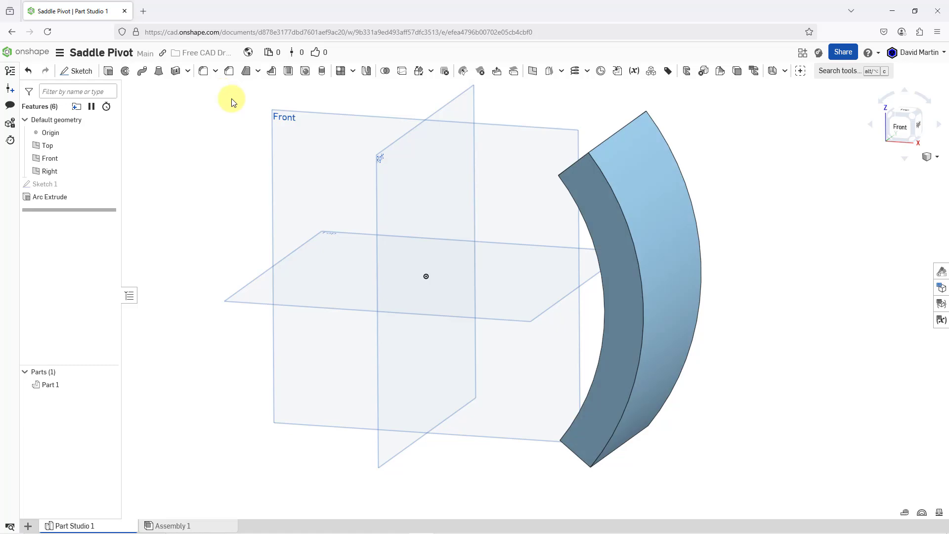
- Start a second sketch on the Front plane
right_drag(651, 230, 592, 231)
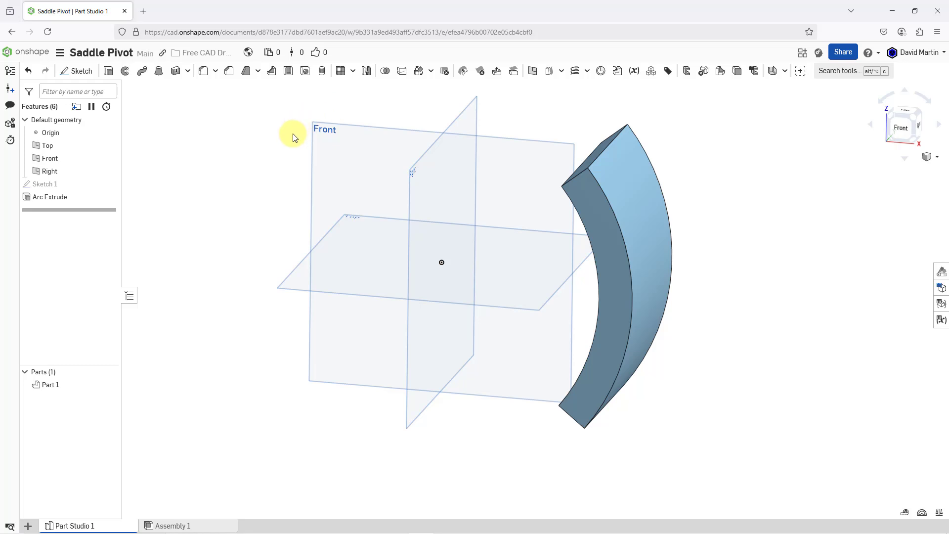
click(333, 128)
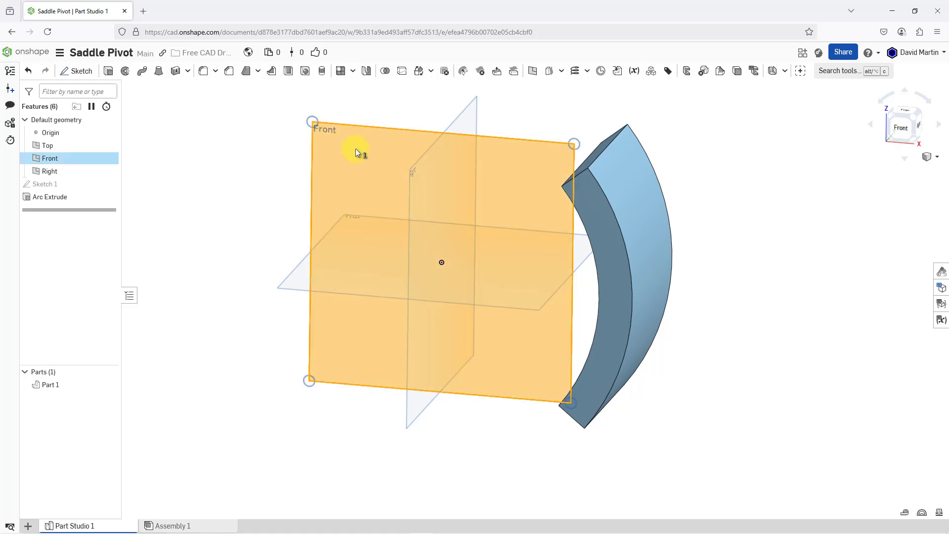
right_click(246, 161)
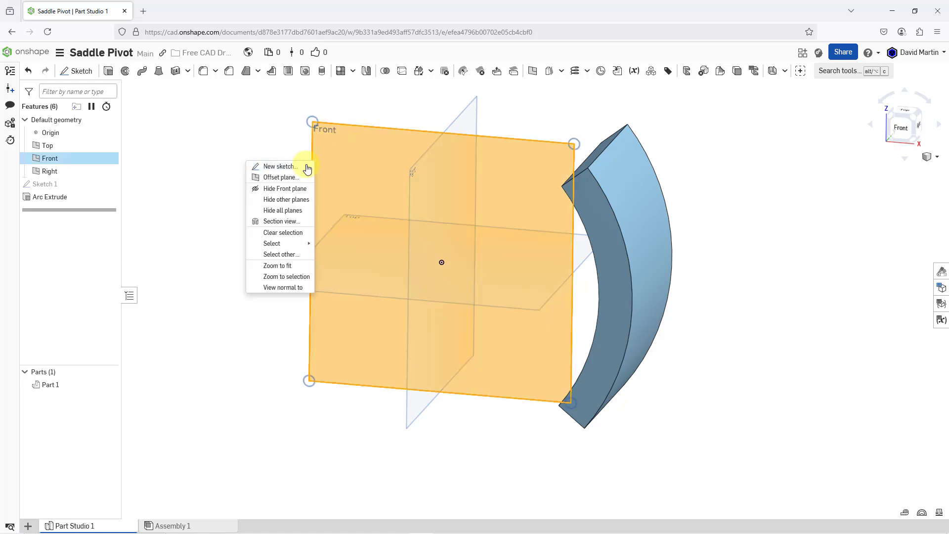
click(289, 168)
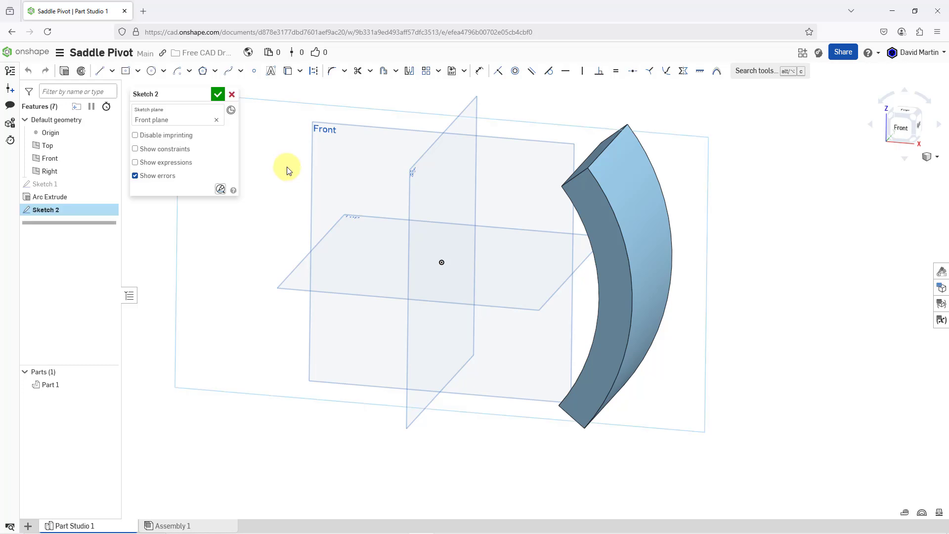
right_click(289, 171)
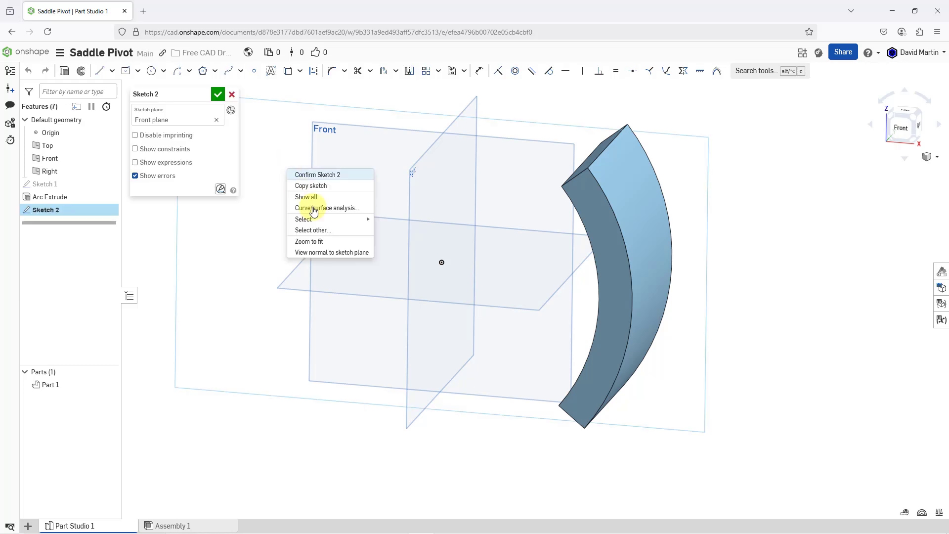
click(330, 252)
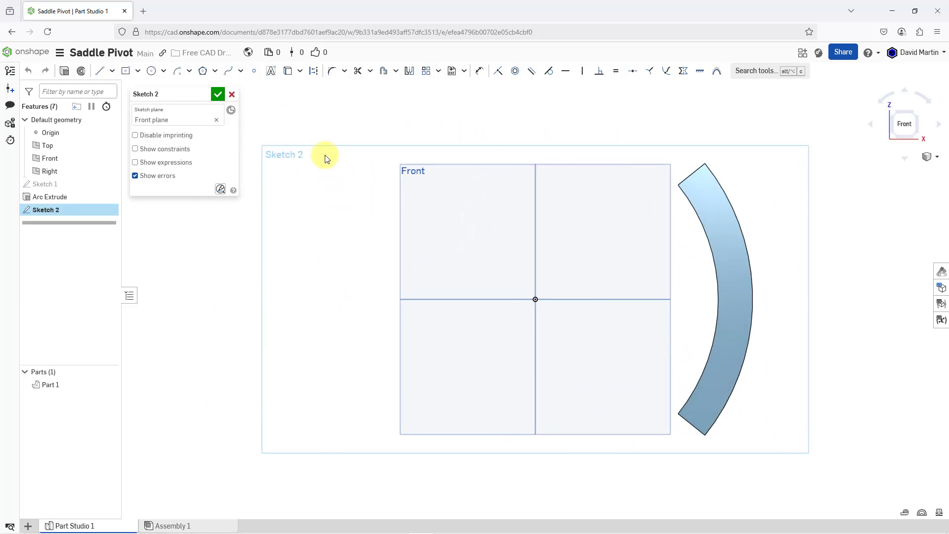
- Project the solid's outer arc edge into the new sketch with the Use tool
scroll(600, 169, up, 3)
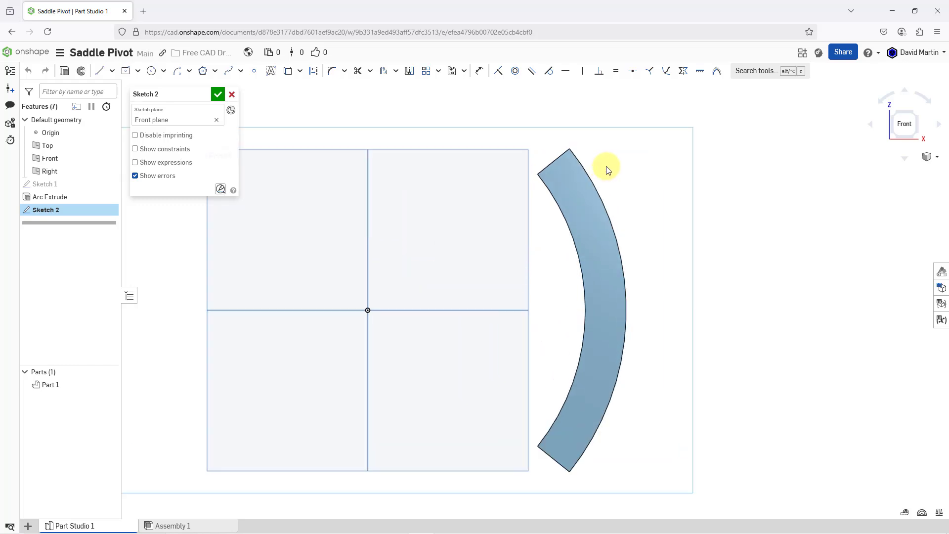
scroll(607, 169, up, 1)
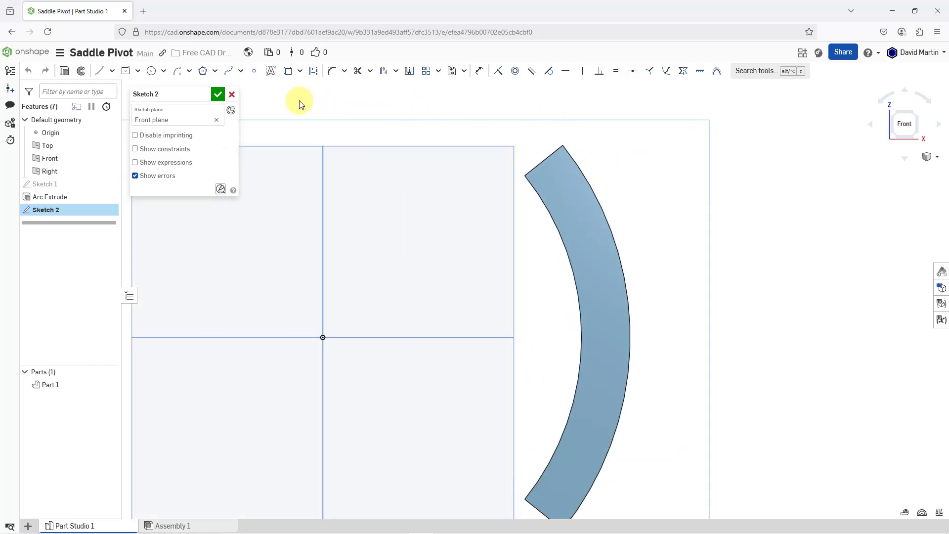
click(292, 75)
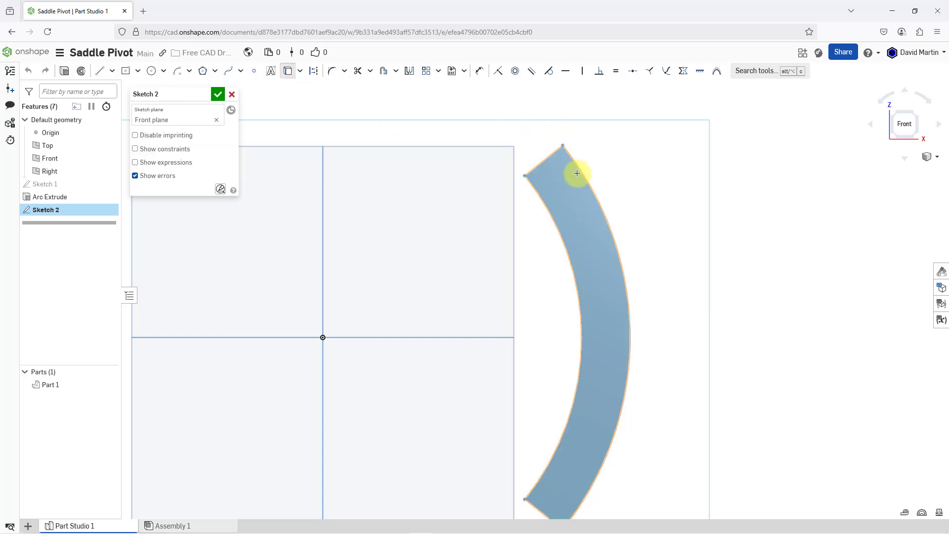
click(570, 159)
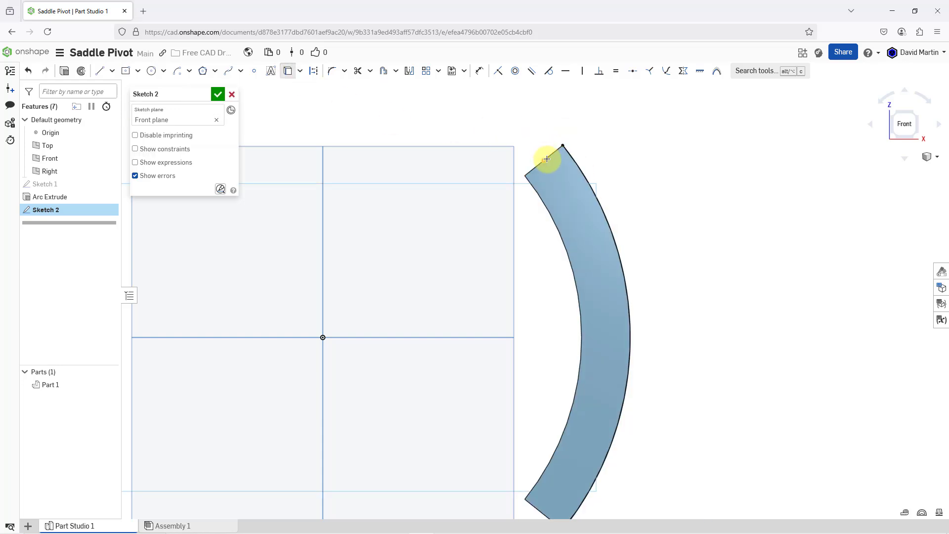
- Project the solid's inner arc edge into the sketch and draw a line from the origin to the upper part of the outer arc
click(544, 206)
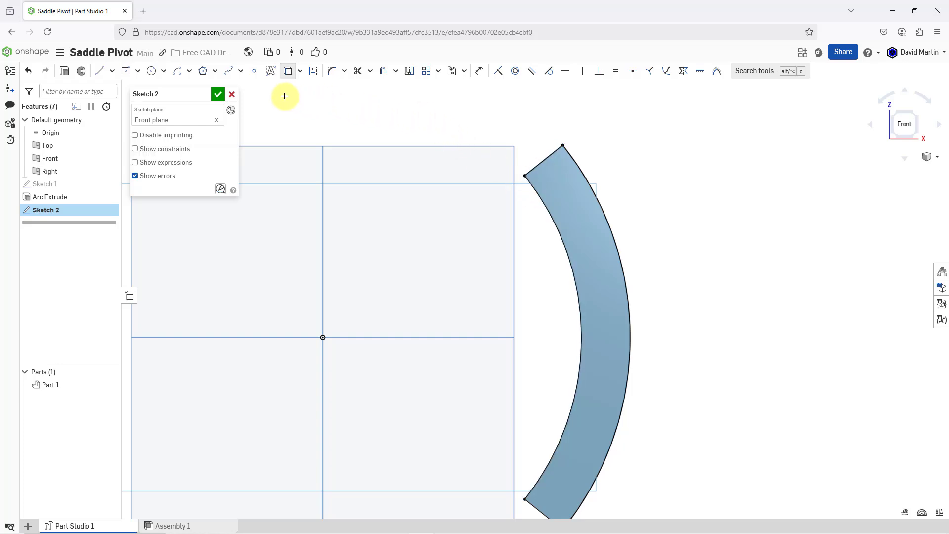
click(102, 73)
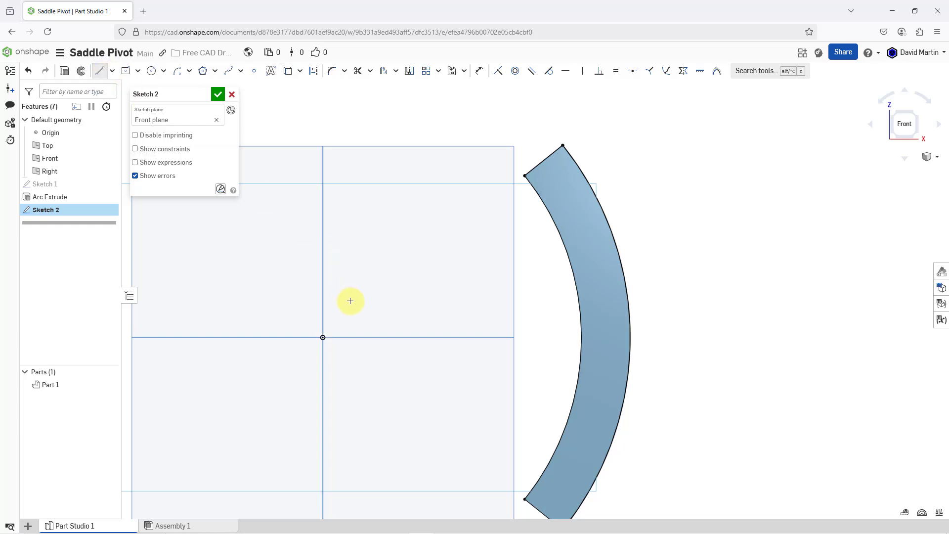
click(322, 338)
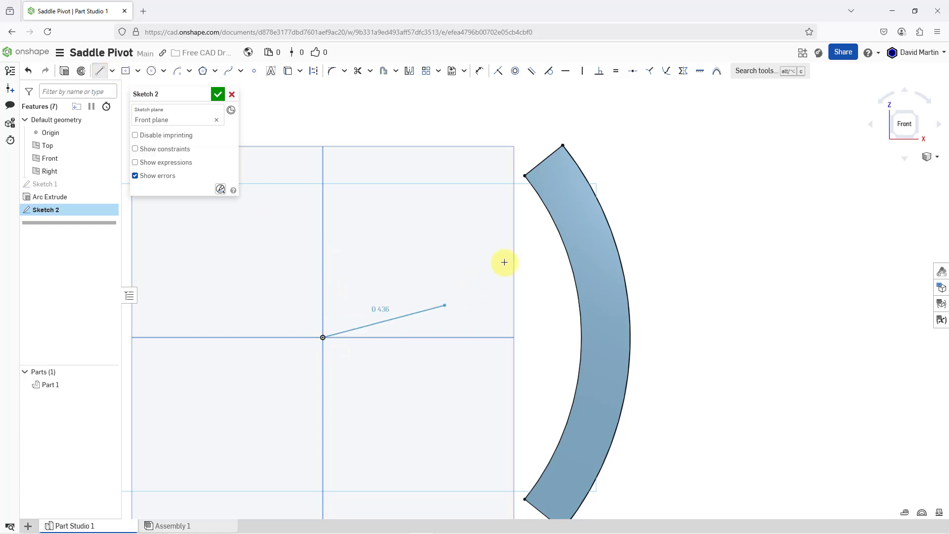
click(607, 219)
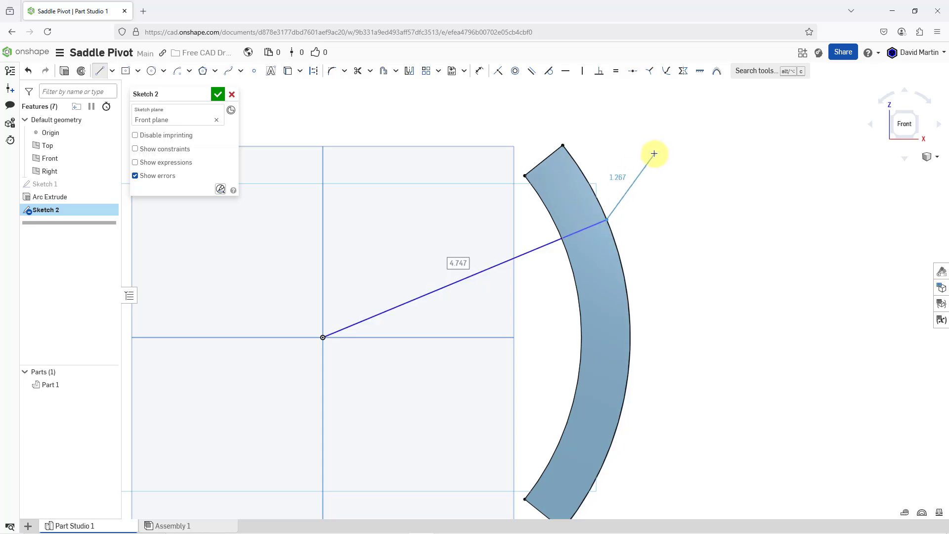
key(Escape)
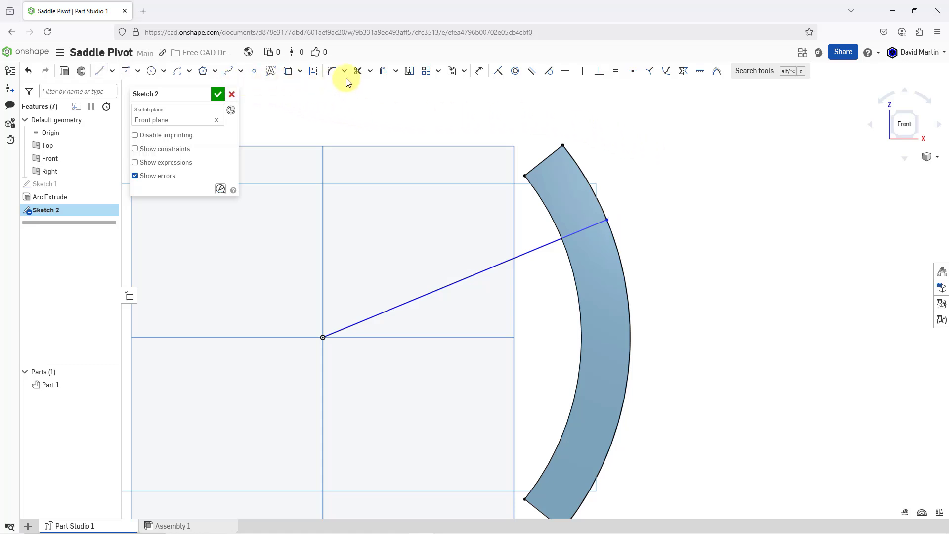
- Trim away the line between the origin and the inner arc, and dimension the outer arc length from its upper end to the line as 1.5 in
click(358, 71)
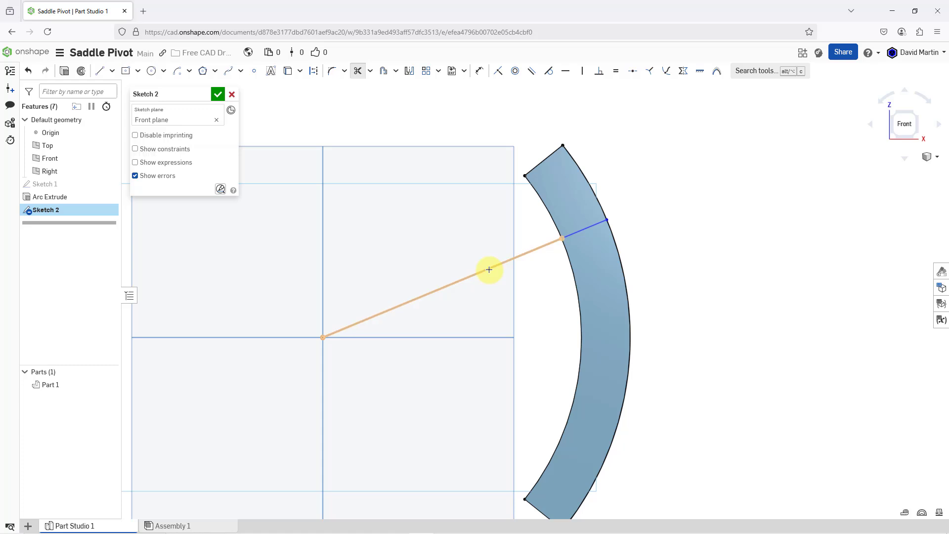
click(487, 269)
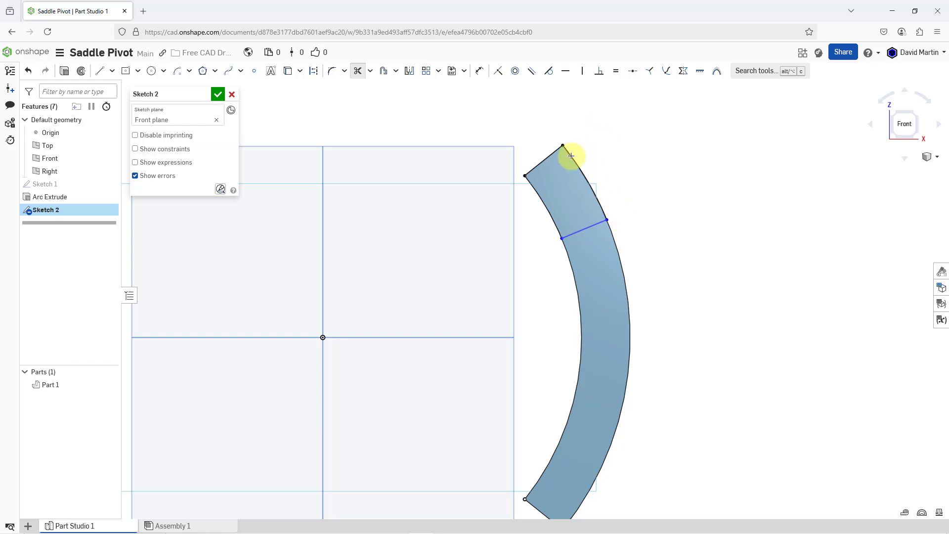
click(477, 74)
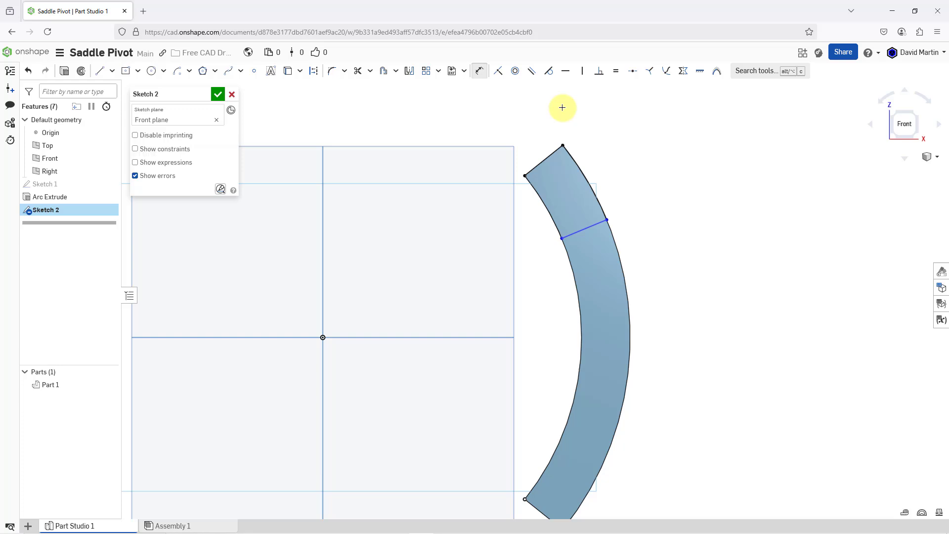
click(562, 145)
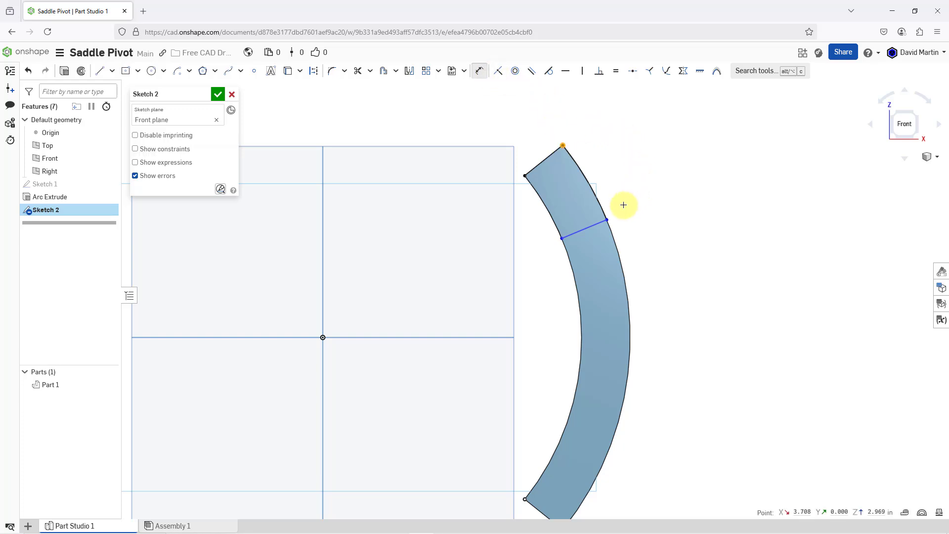
click(607, 218)
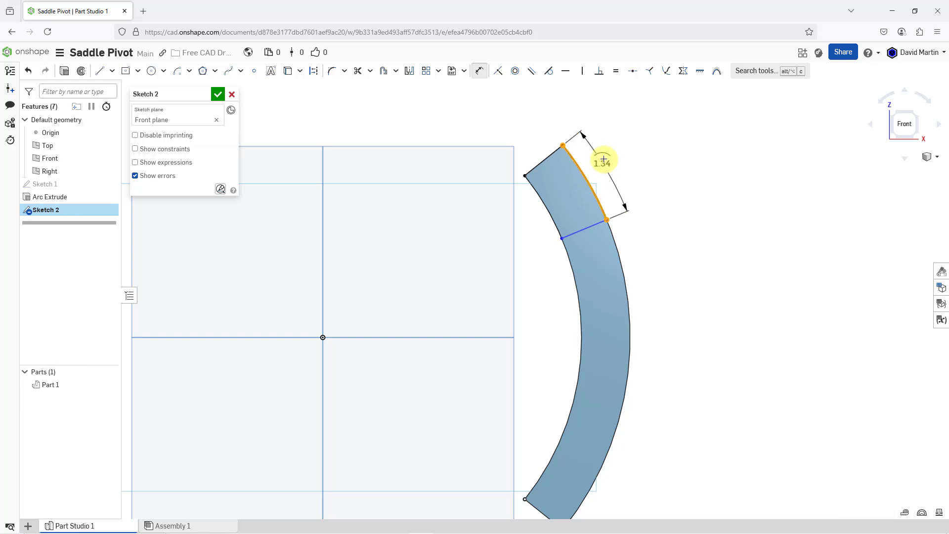
click(614, 158)
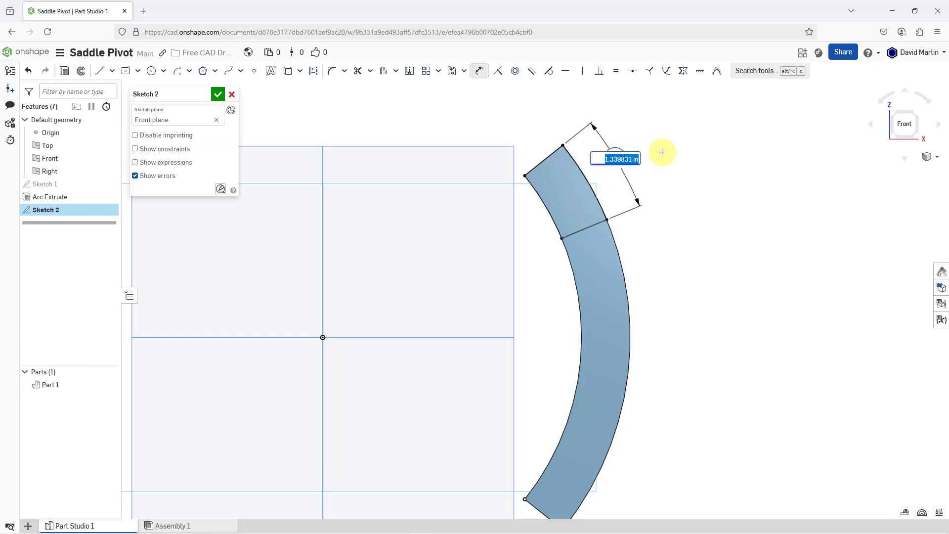
text(1.5)
key(Return)
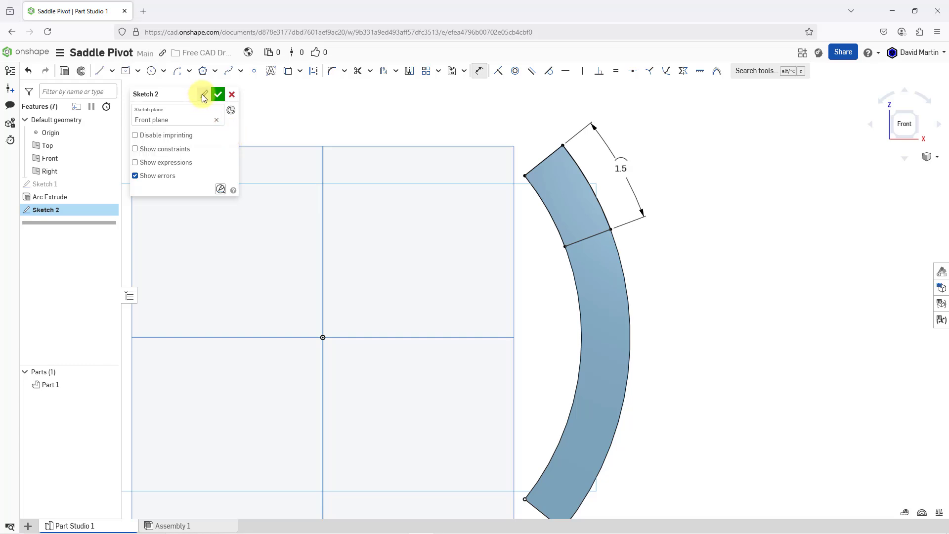
- Name the sketch Arc Cut Sketch and accept it
click(203, 95)
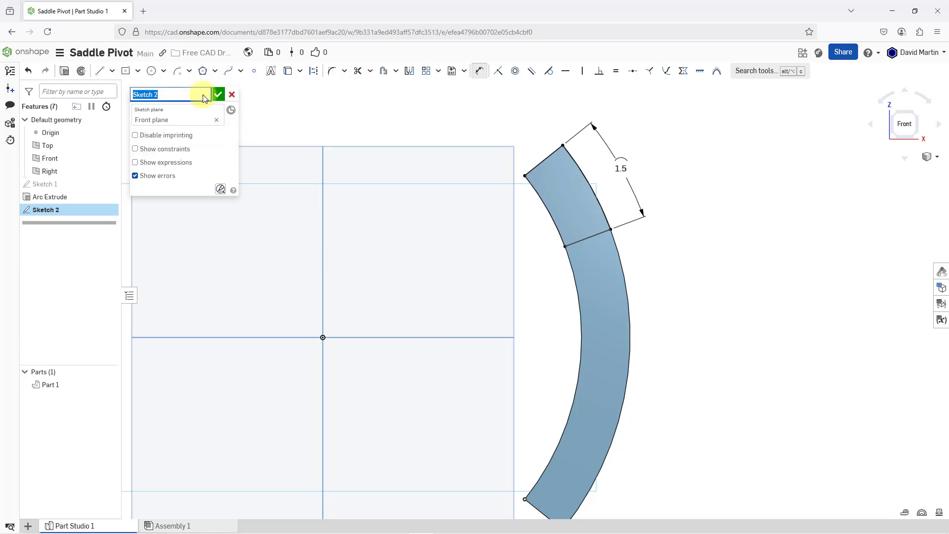
text(Arc Cut Sketch)
key(Return)
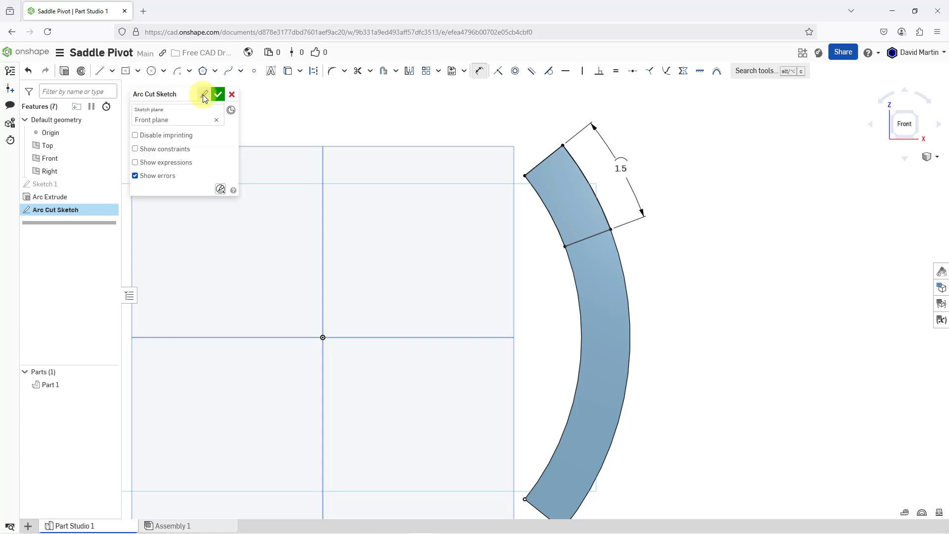
click(218, 94)
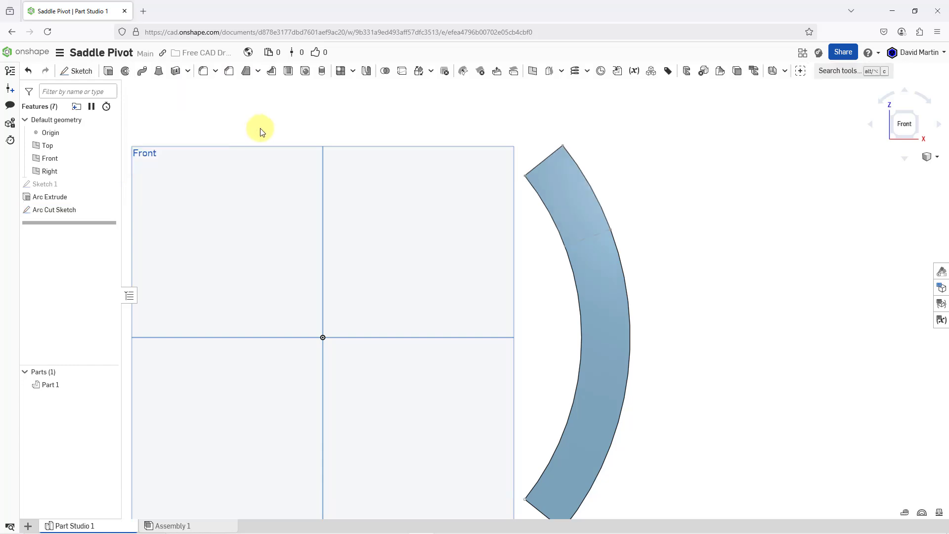
- Extrude the Arc Cut Sketch region as a Remove operation, symmetric about the Front plane, with a depth of 1 in
right_drag(490, 216, 477, 221)
scroll(424, 300, down, 2)
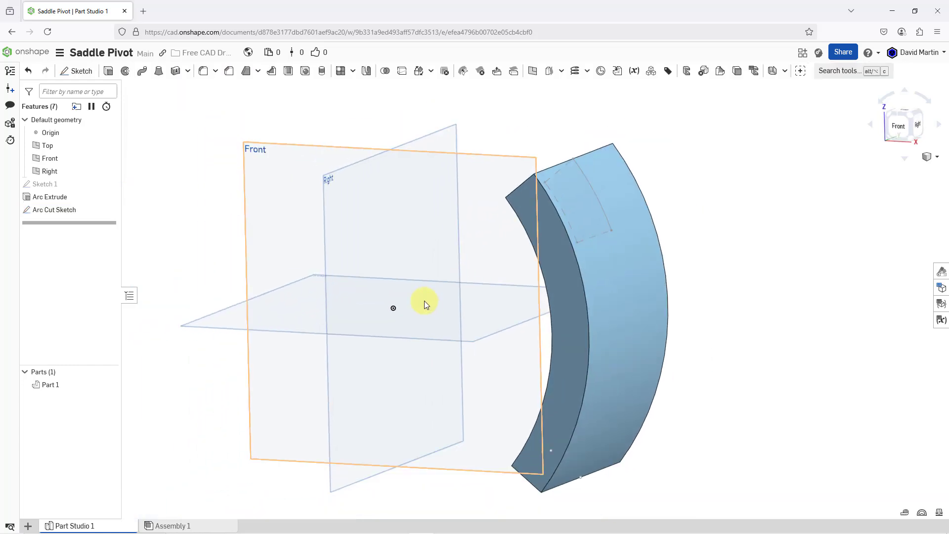
click(66, 210)
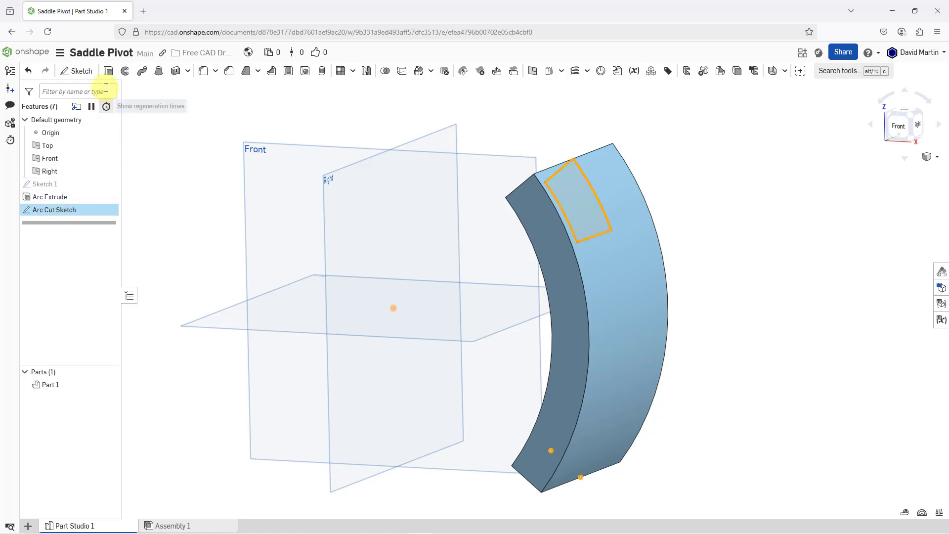
click(108, 72)
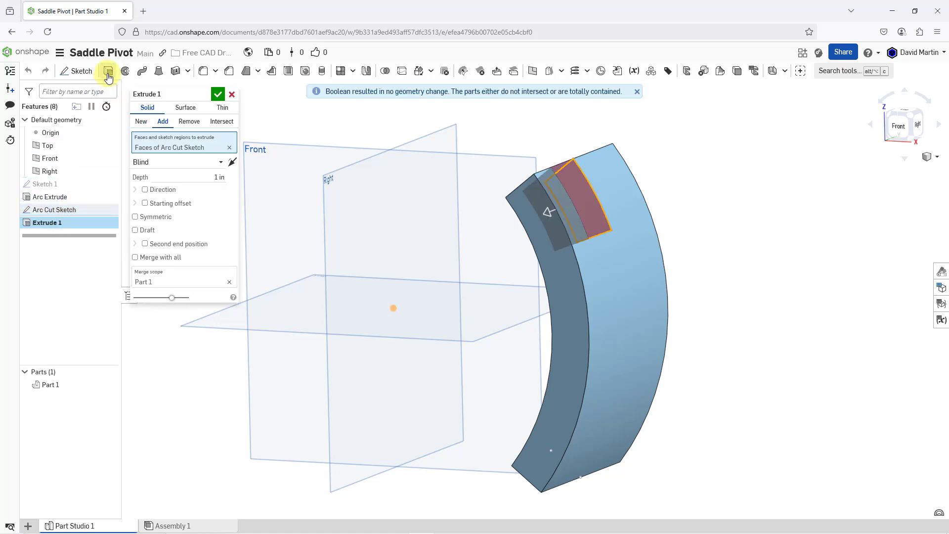
click(181, 127)
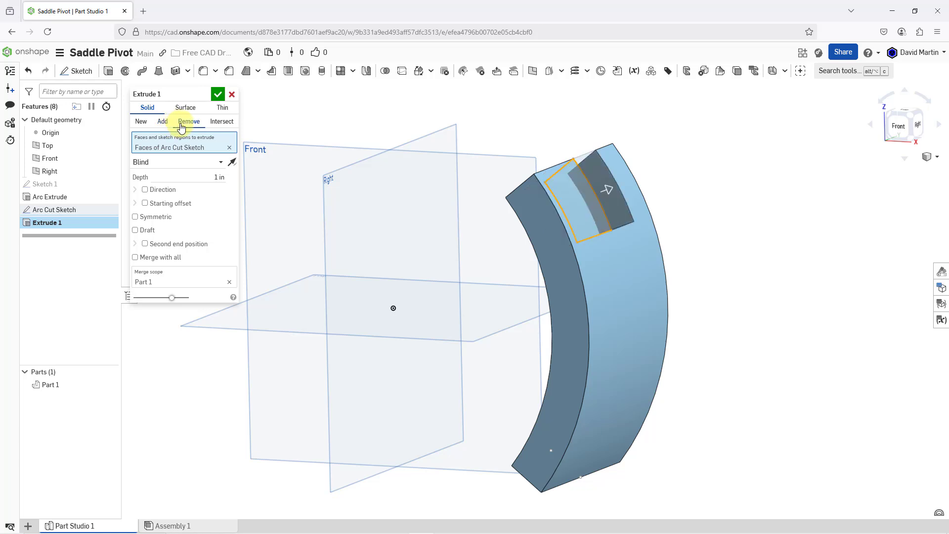
click(135, 217)
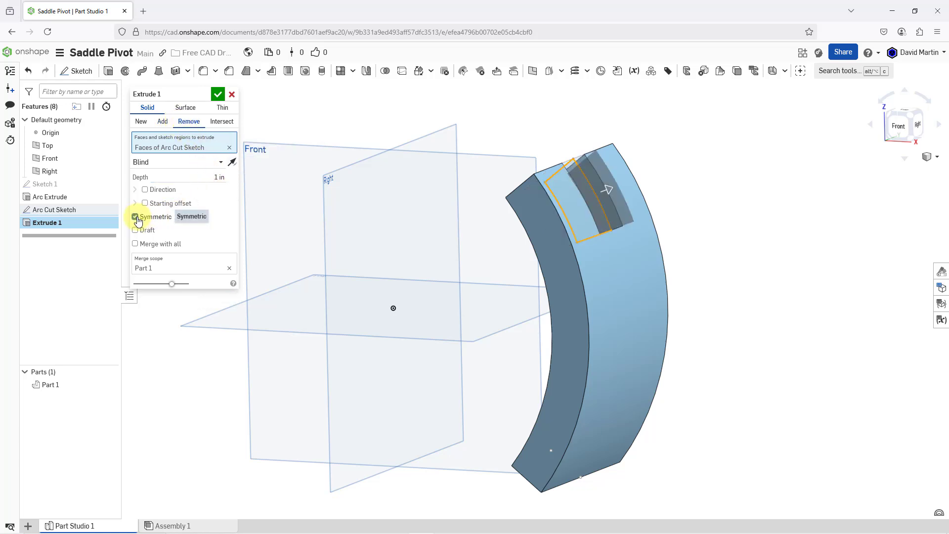
- Name the cut feature Arc Cut and accept it
click(205, 95)
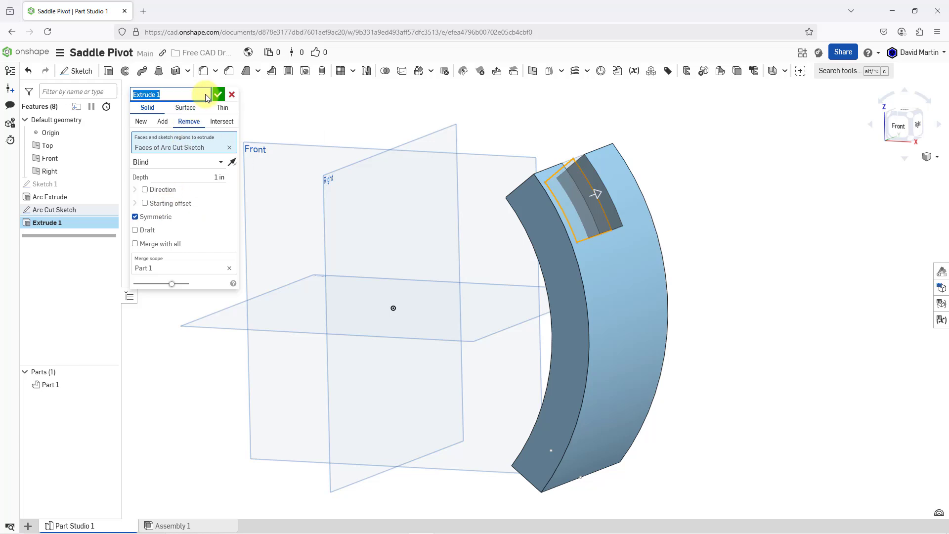
text(Arc Cut)
key(Return)
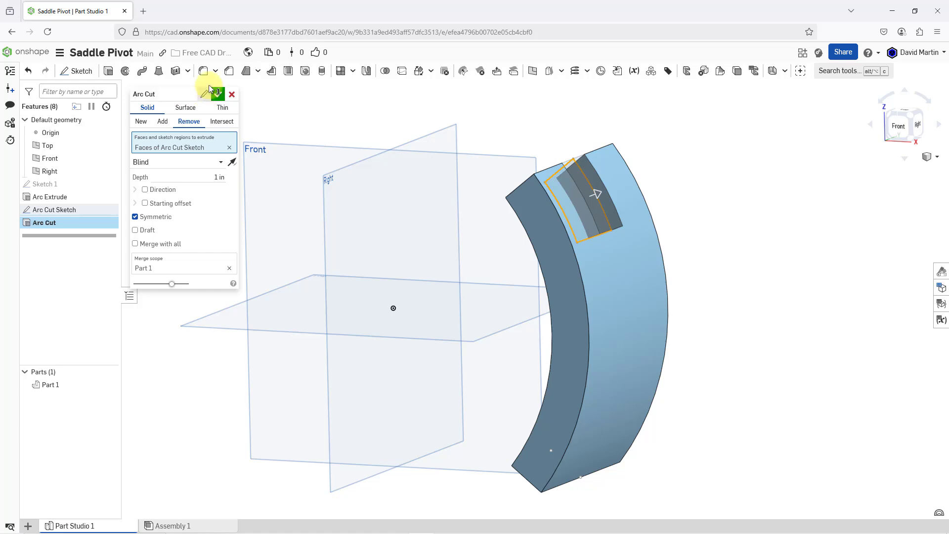
click(219, 95)
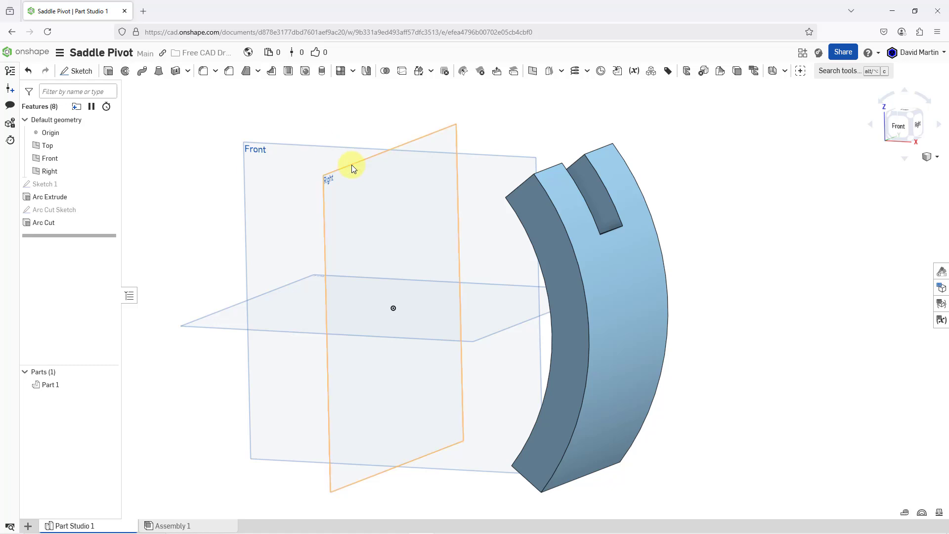
- Mirror the Arc Cut feature across the Top plane as a feature mirror with Reapply features enabled
right_drag(567, 191, 601, 196)
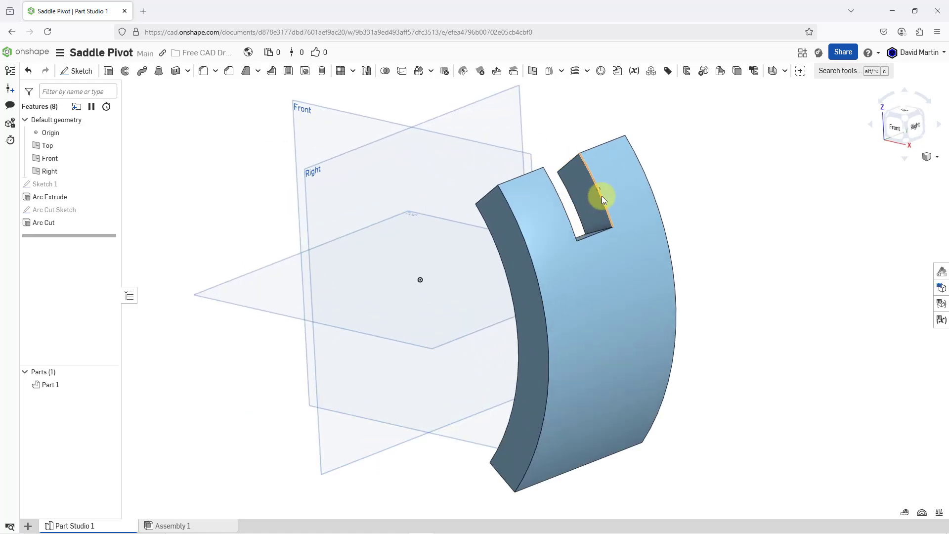
click(363, 73)
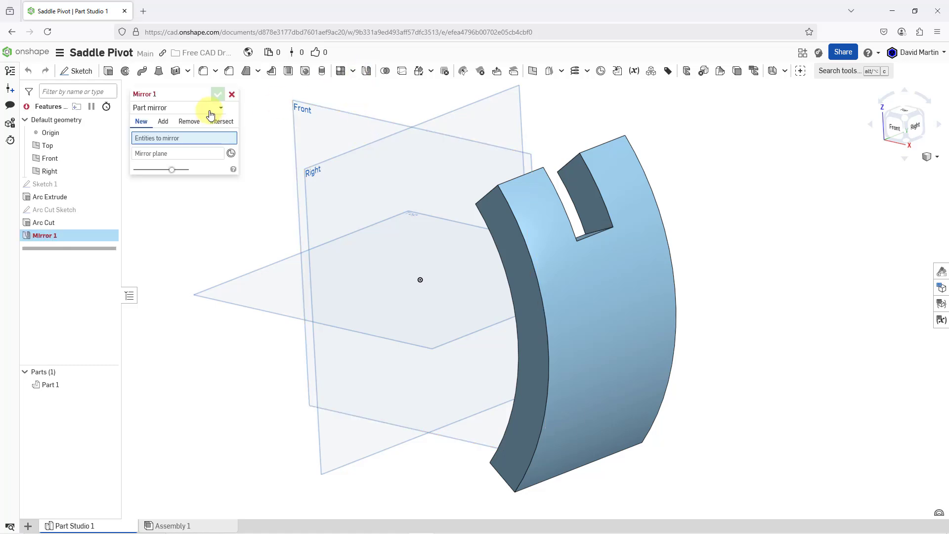
click(211, 114)
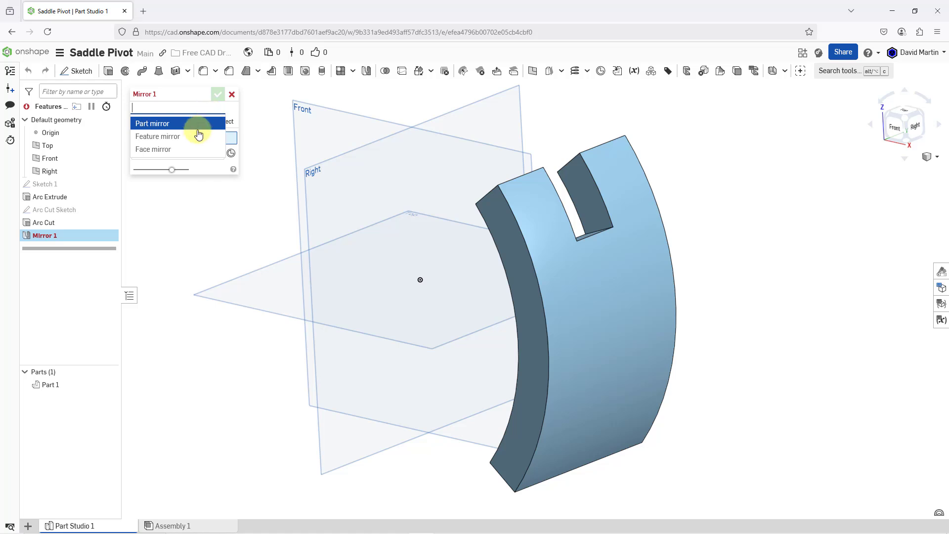
click(168, 137)
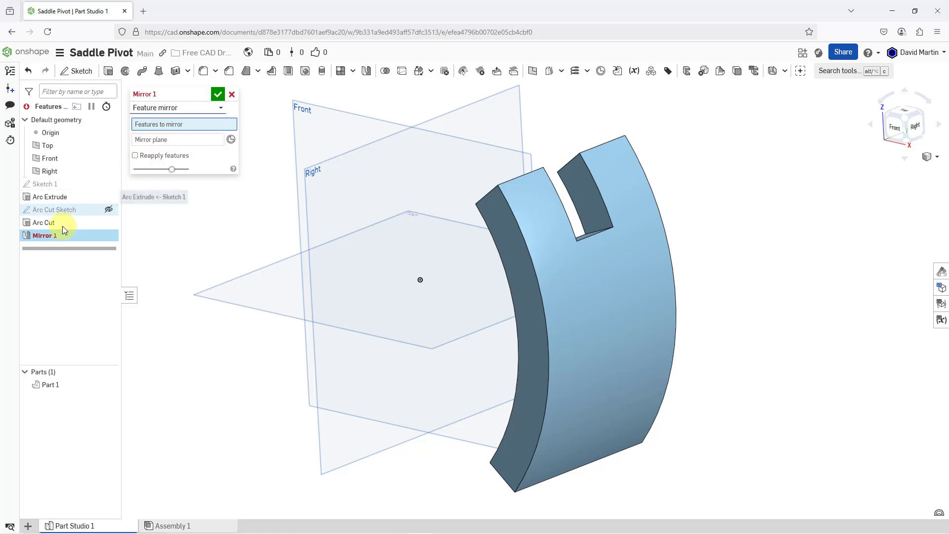
click(43, 224)
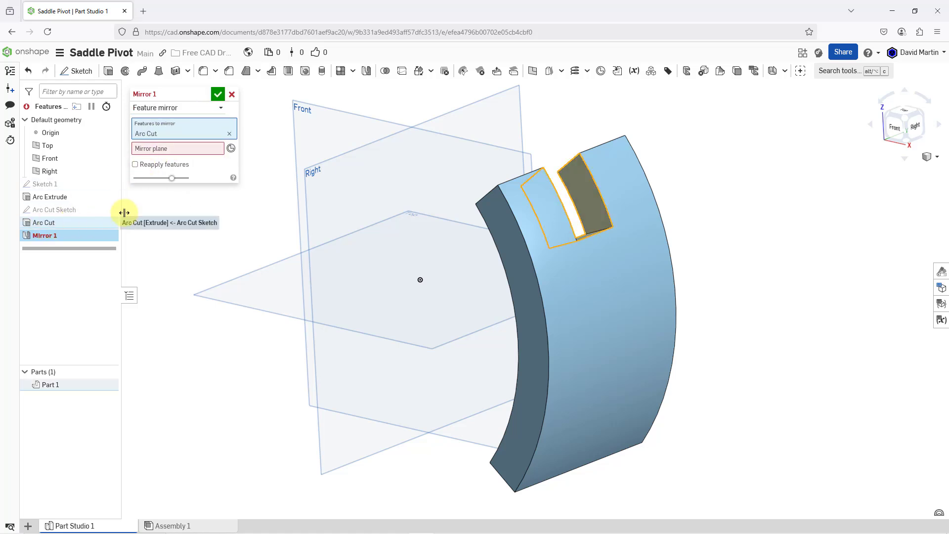
click(158, 147)
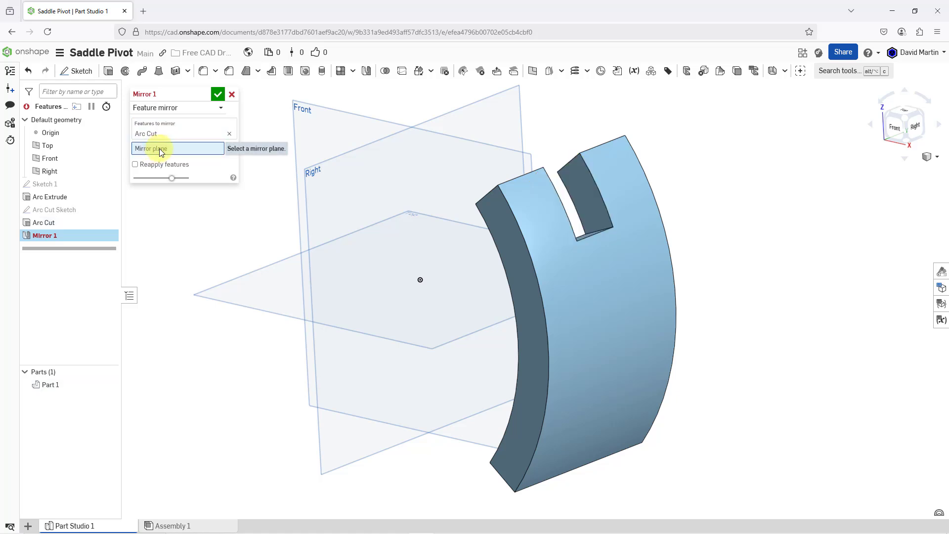
click(232, 282)
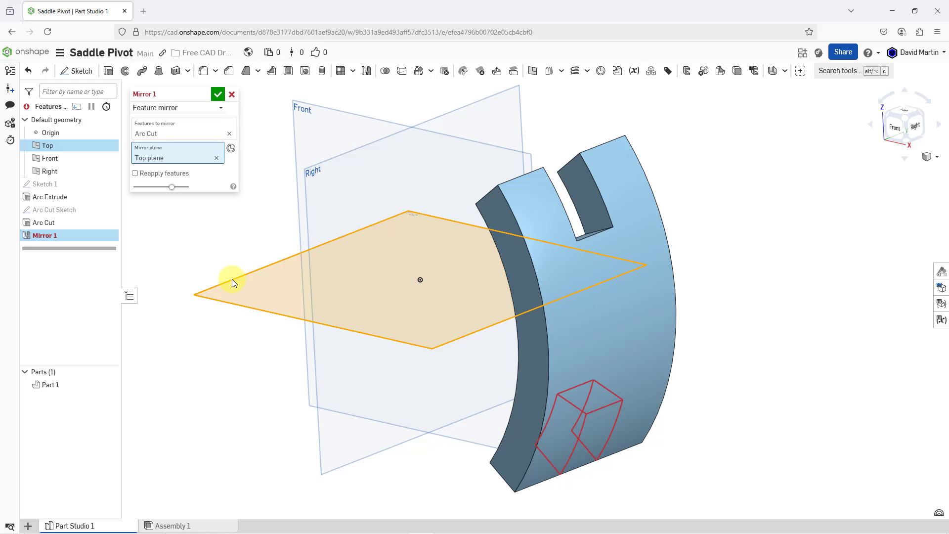
click(135, 174)
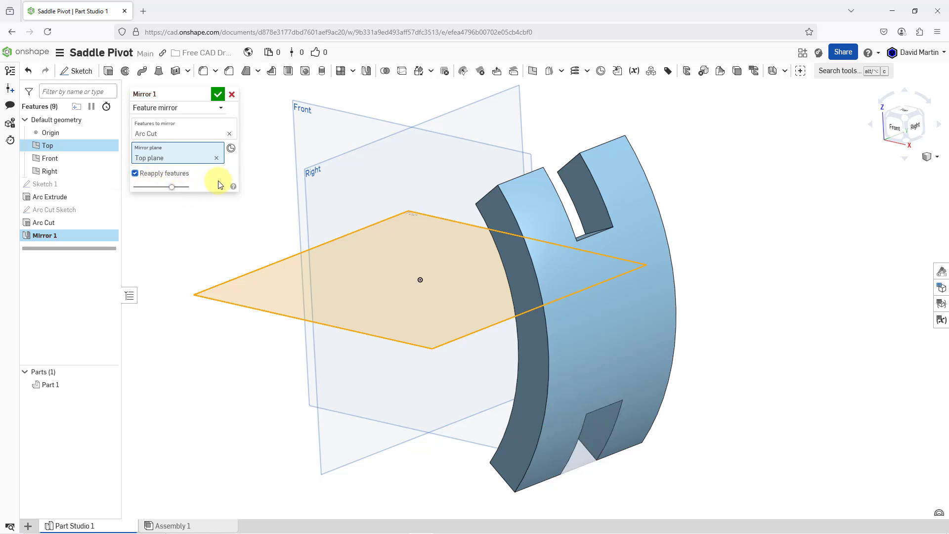
click(216, 95)
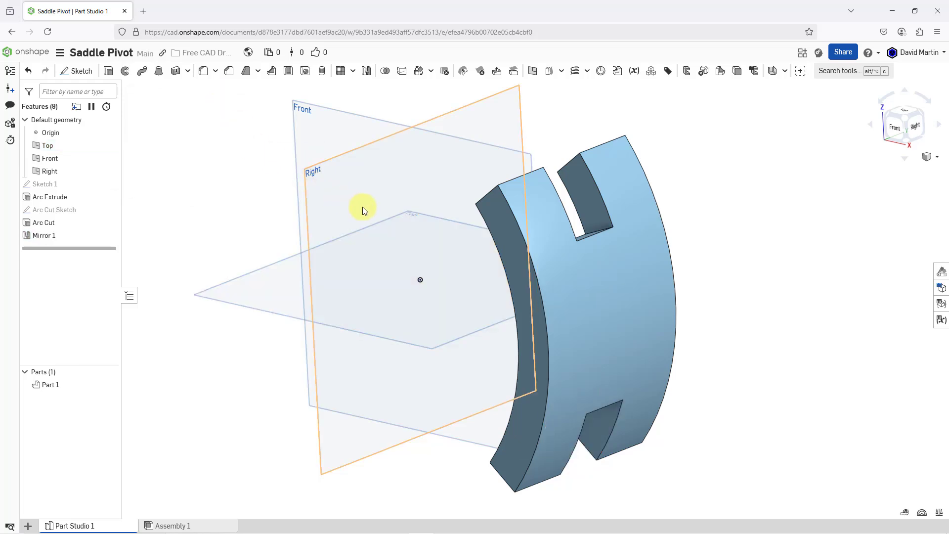
- Create a plane offset 8 in from the Right plane, beyond the outer side of the arc body
scroll(387, 221, down, 2)
right_drag(387, 221, 432, 226)
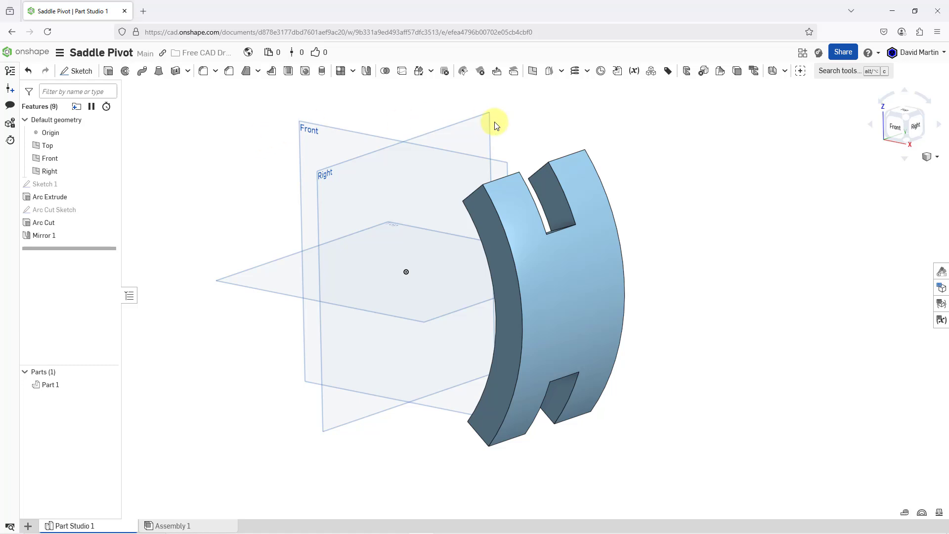
click(534, 72)
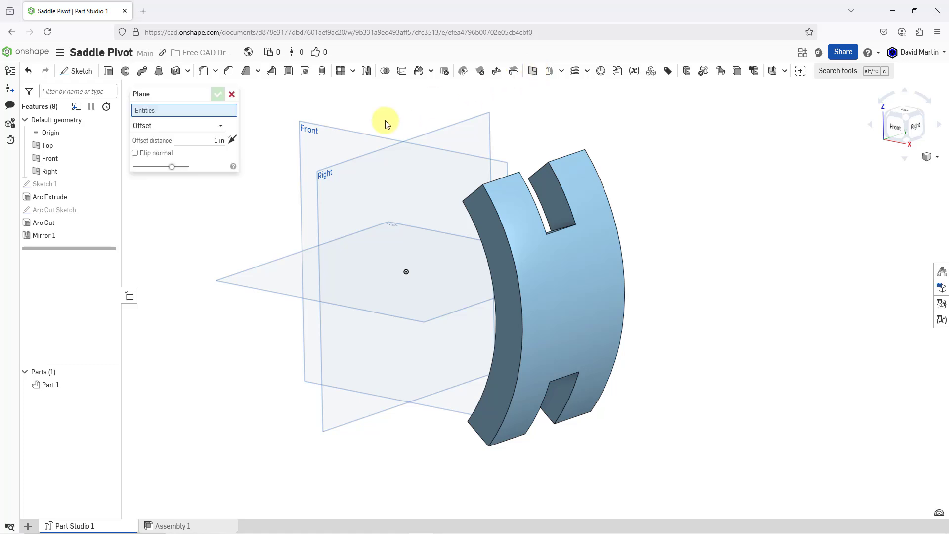
click(330, 173)
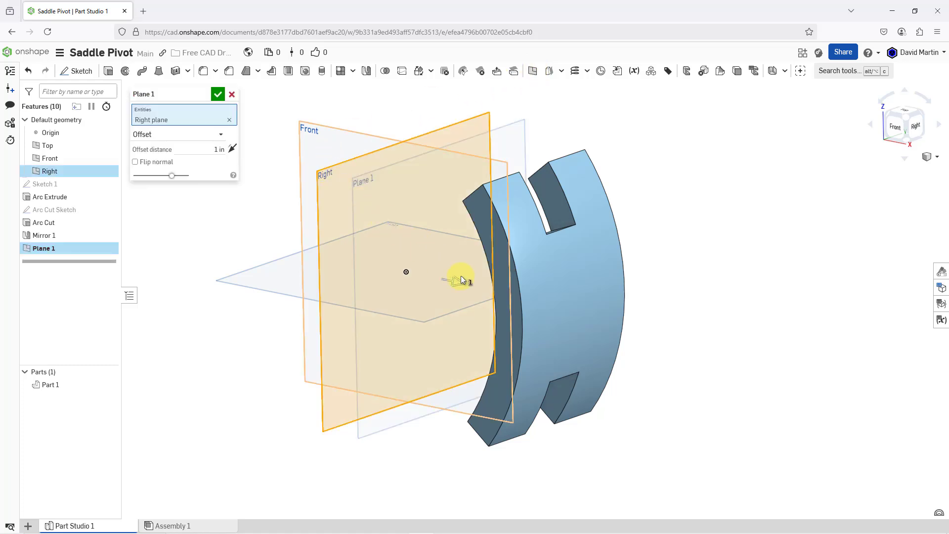
drag(461, 281, 692, 333)
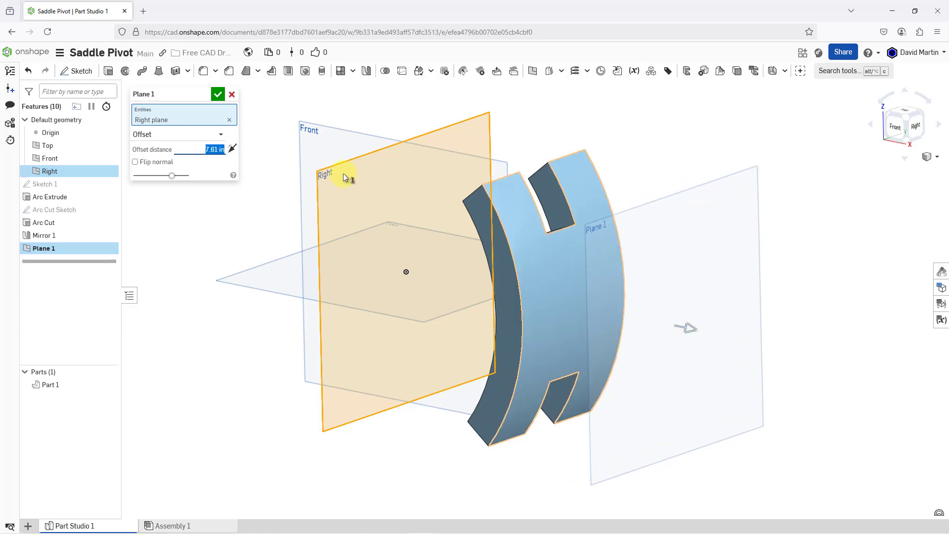
text(8)
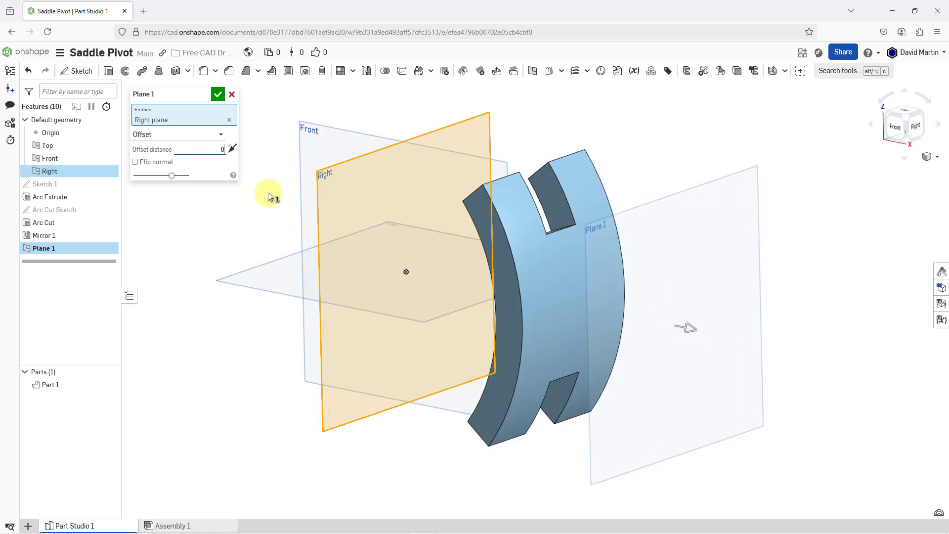
key(Return)
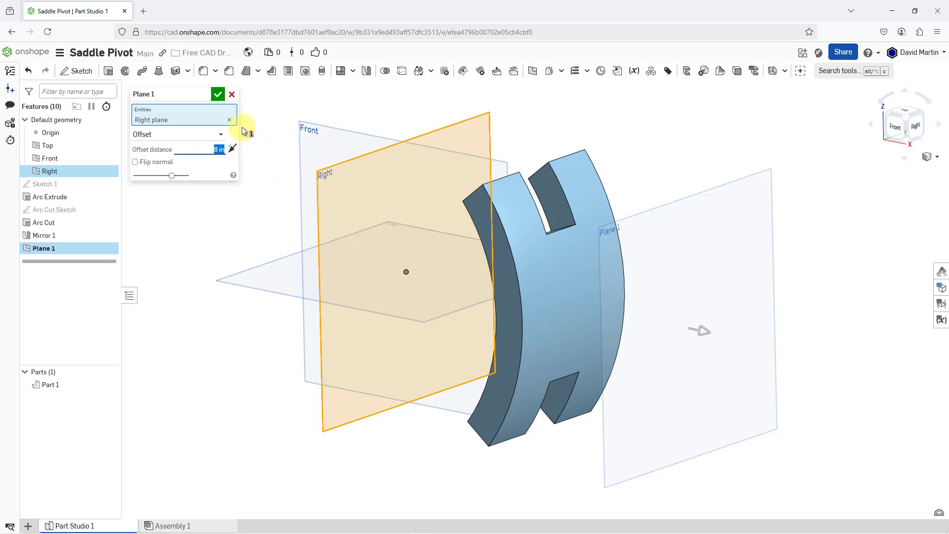
click(218, 94)
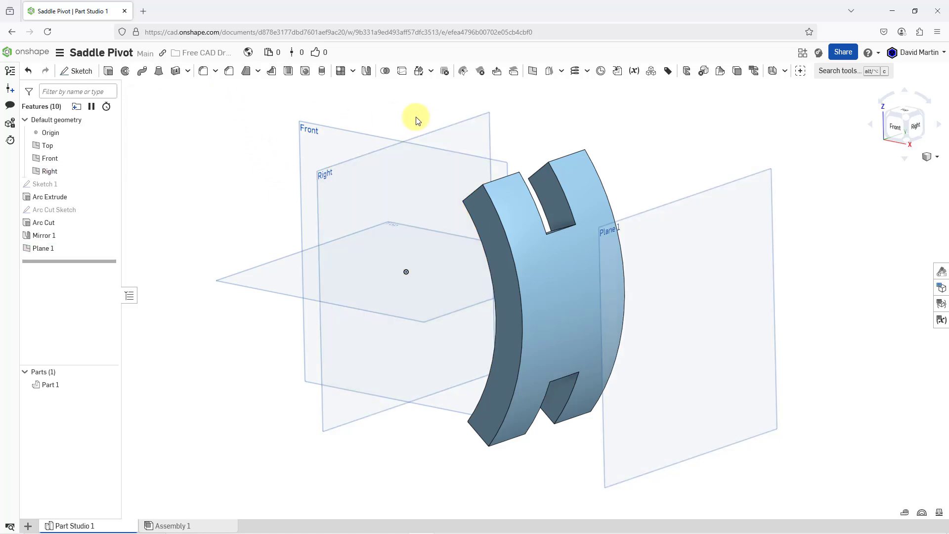
- Sketch a center point rectangle about 2.37 in wide and 2.29 in high on the new offset plane, centred on the origin
click(707, 197)
right_click(707, 194)
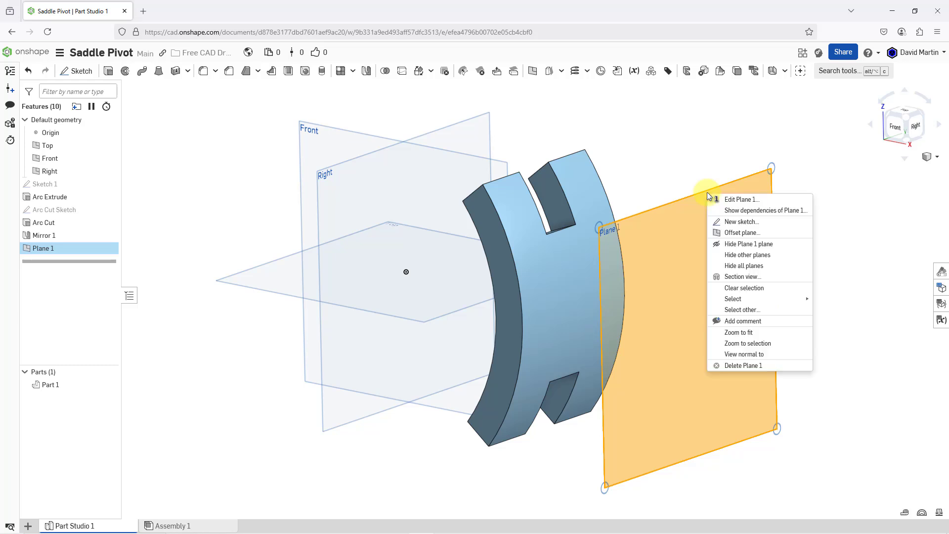
click(743, 222)
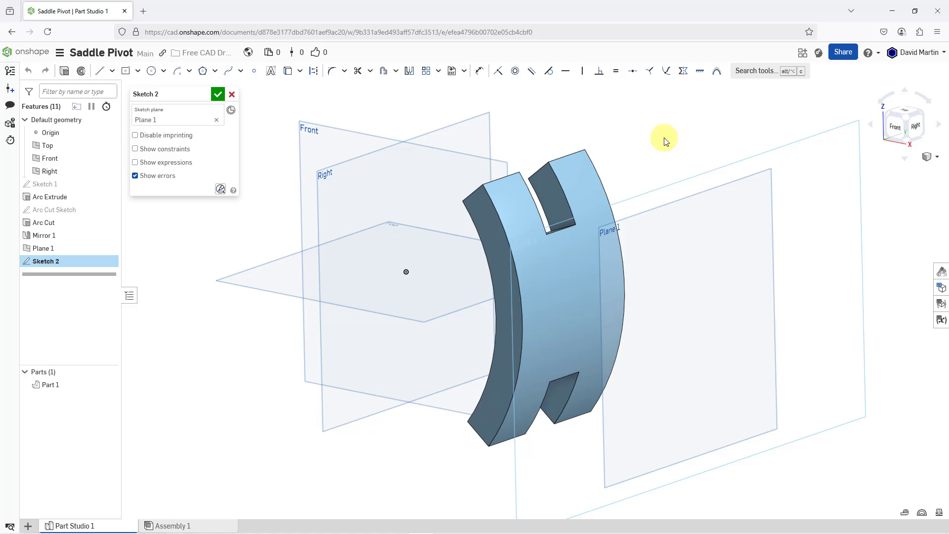
right_click(664, 141)
click(705, 225)
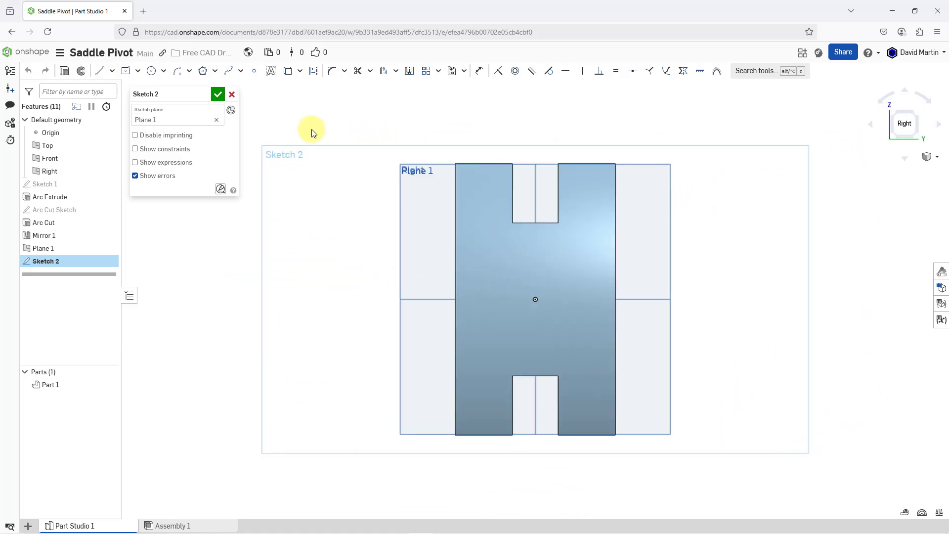
click(137, 72)
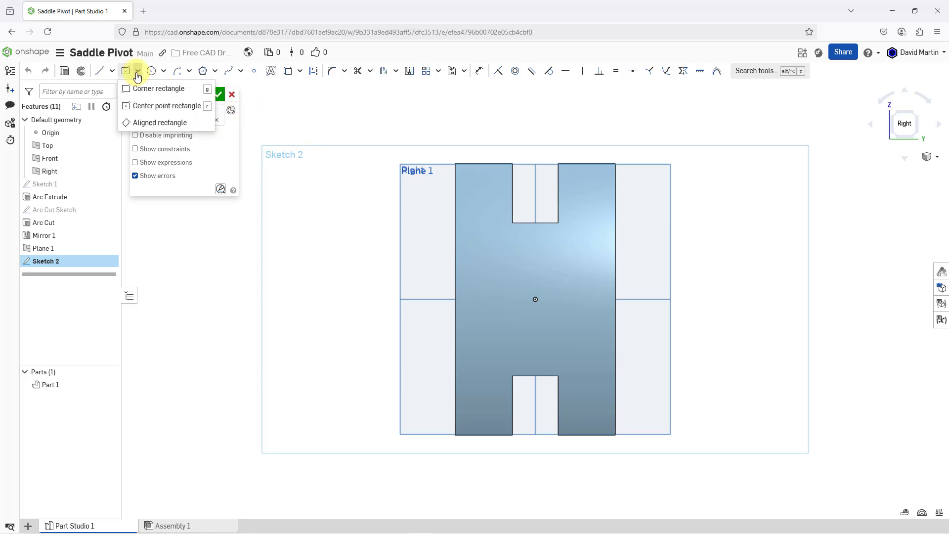
click(149, 108)
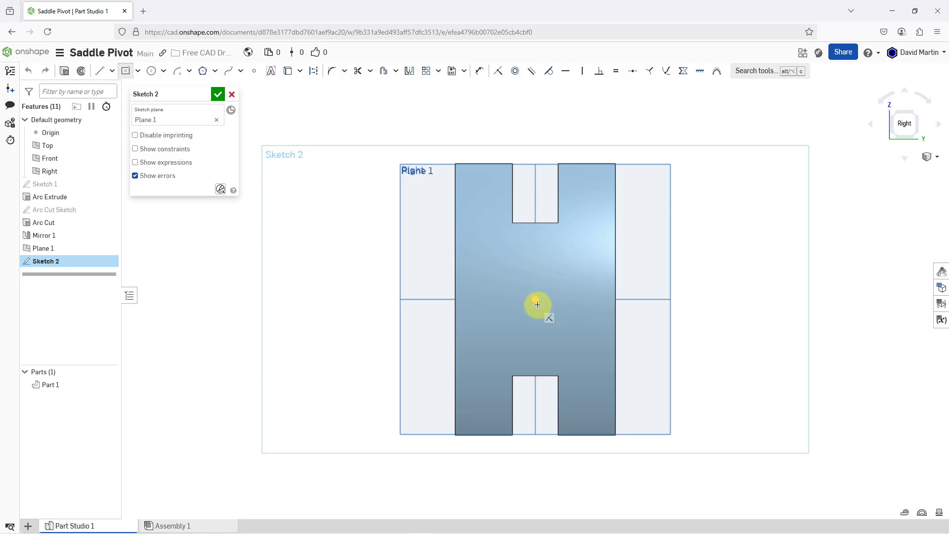
click(536, 299)
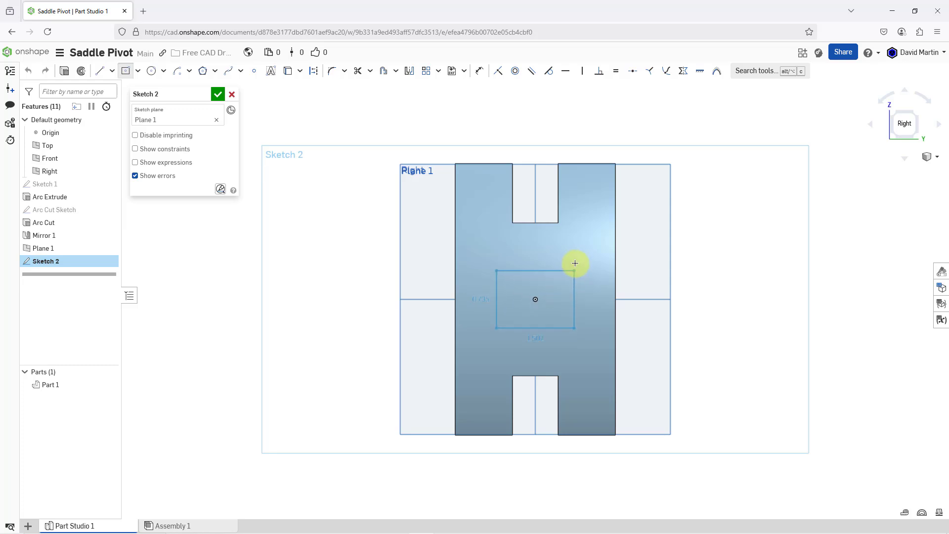
click(589, 246)
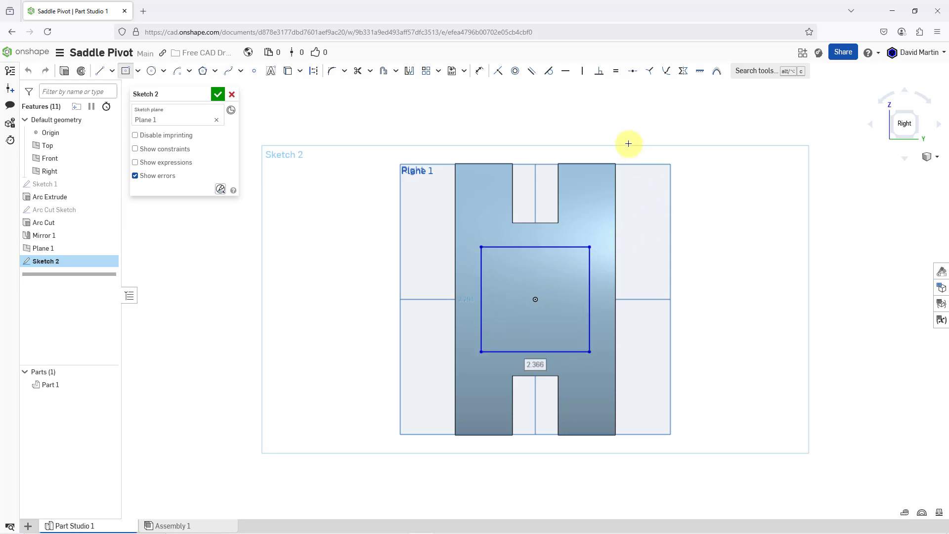
- Make two adjacent sides of the rectangle equal, dimension its bottom side to 2.5 in, and accept the sketch
click(615, 72)
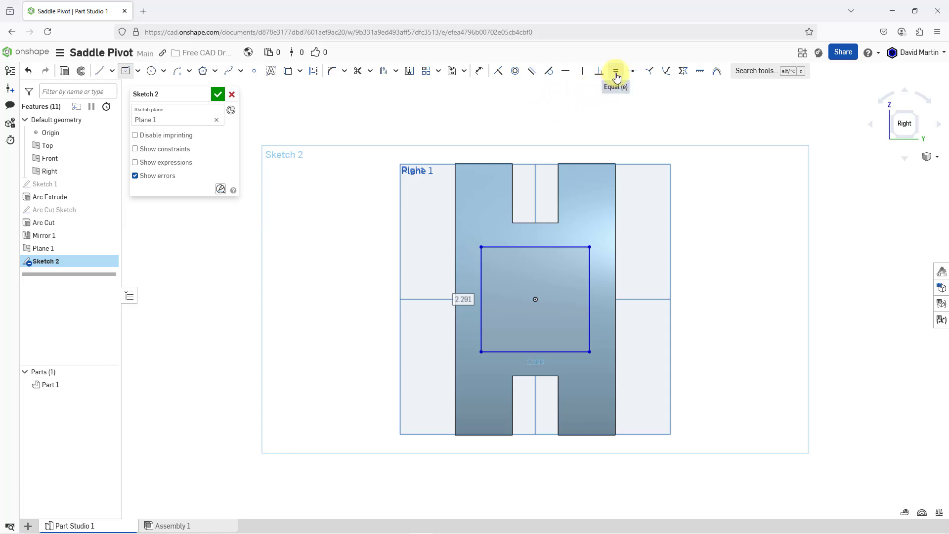
click(571, 247)
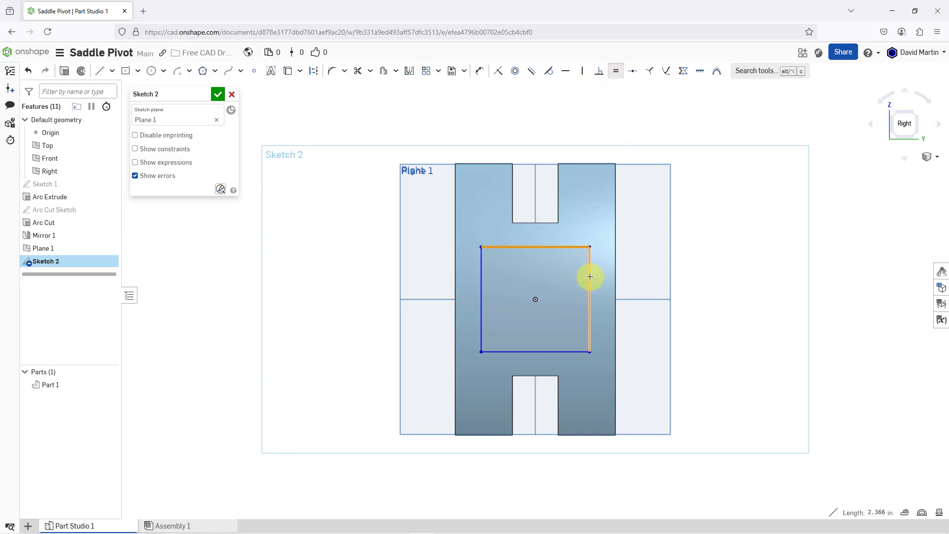
click(589, 273)
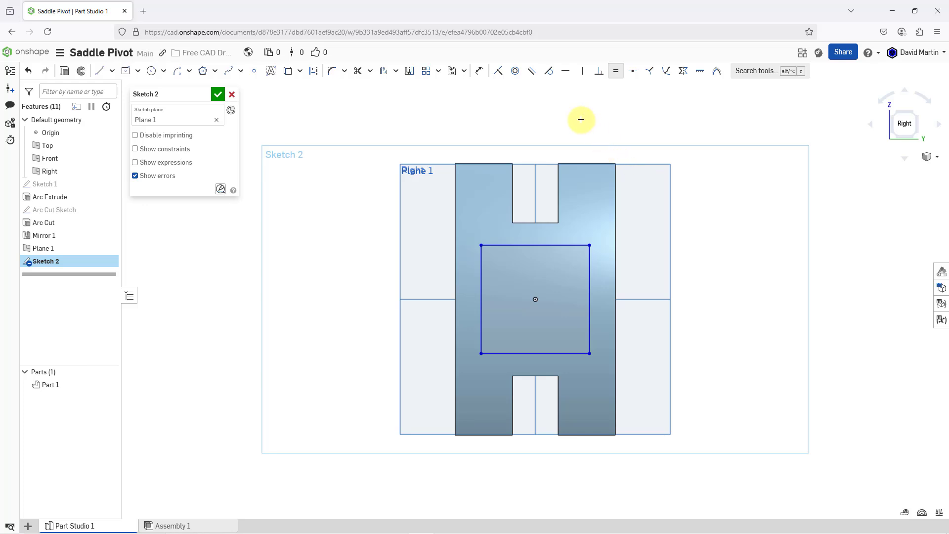
click(479, 71)
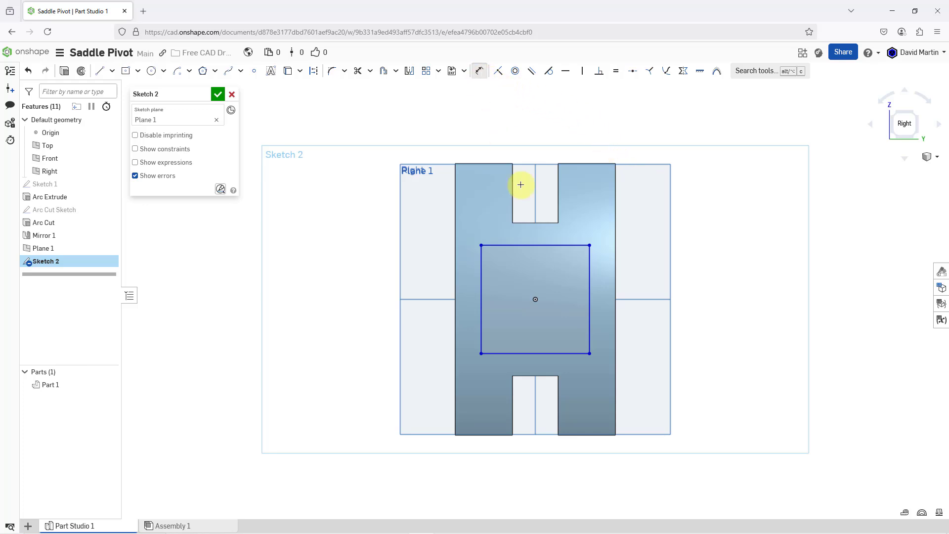
click(568, 353)
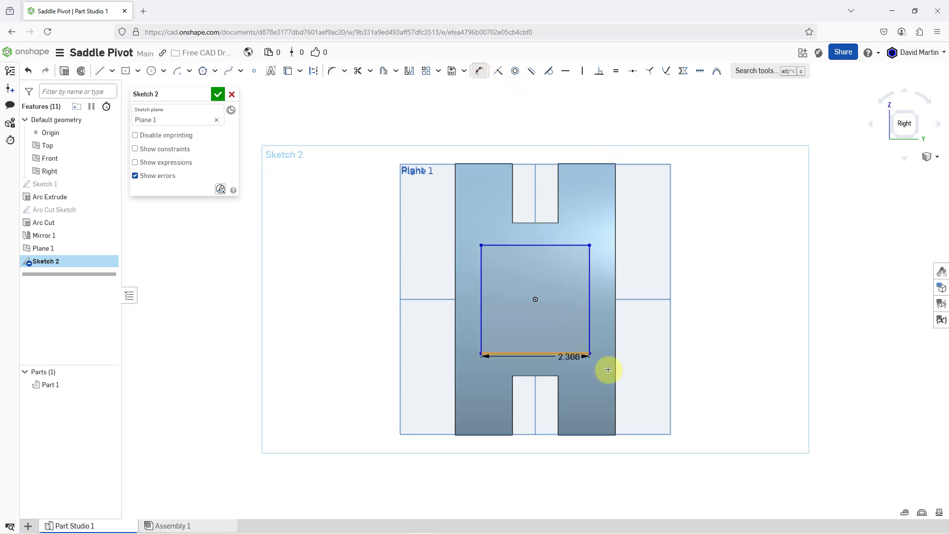
click(672, 363)
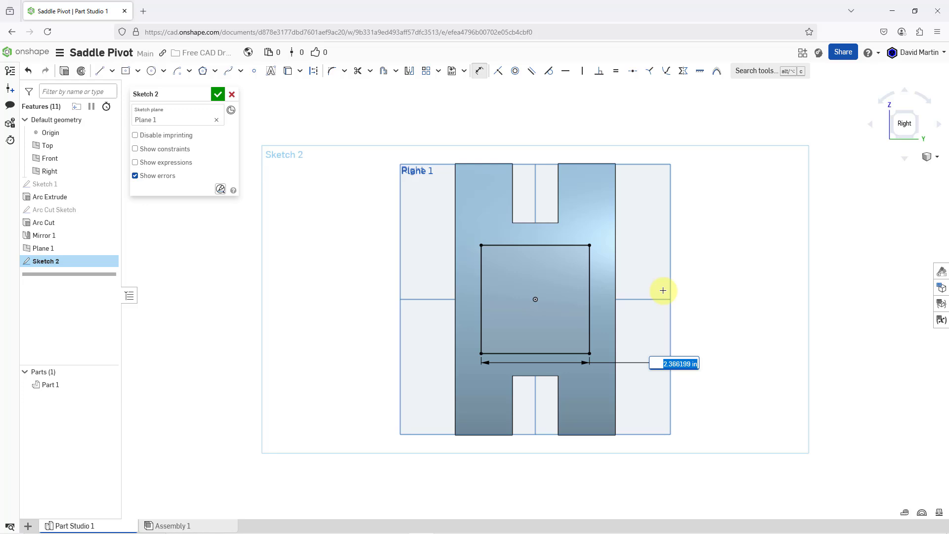
text(2.5)
key(Return)
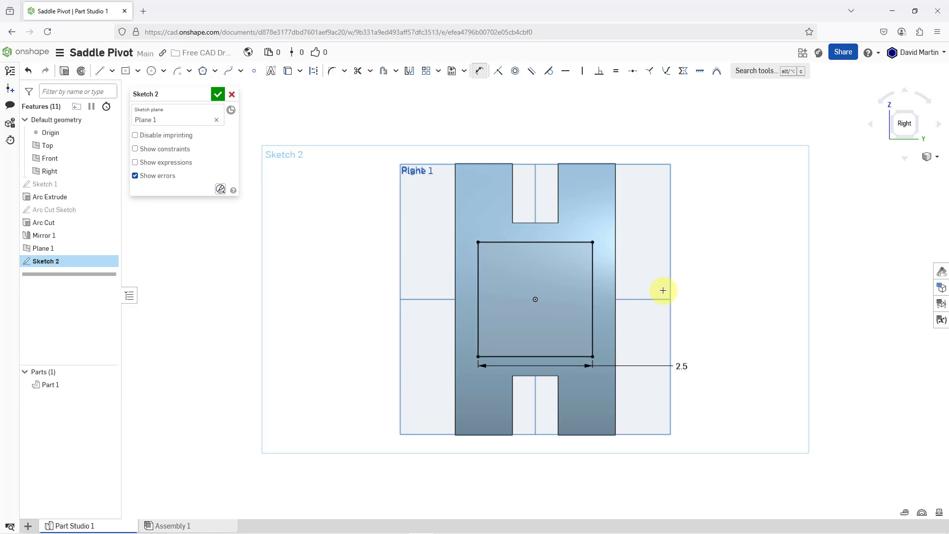
click(218, 94)
- Extrude the square sketch region toward the arc body, up to its outer curved face, adding it to Part 1
mouse_move(508, 251)
right_down()
mouse_move(533, 252)
mouse_move(538, 265)
right_up()
scroll(690, 318, down, 3)
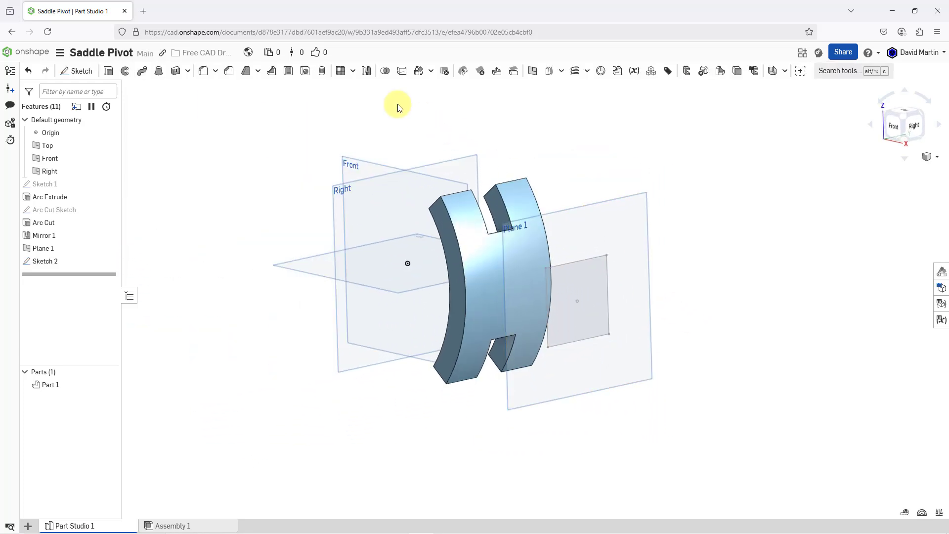
click(109, 72)
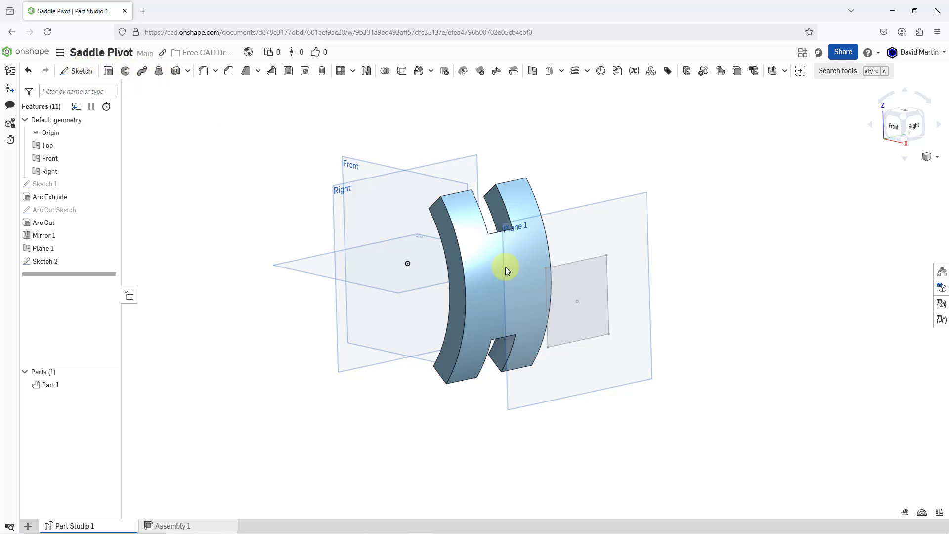
click(596, 285)
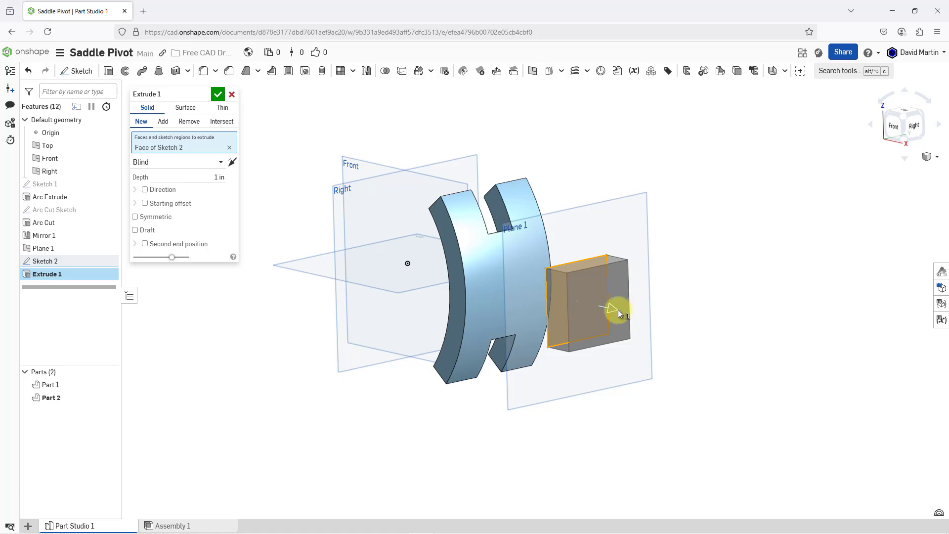
click(618, 310)
right_drag(638, 313, 647, 317)
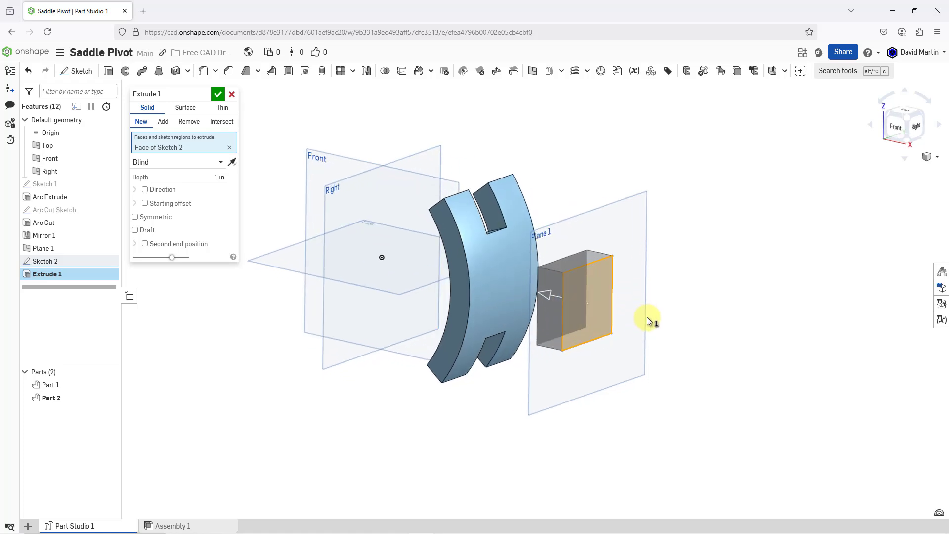
scroll(357, 224, up, 2)
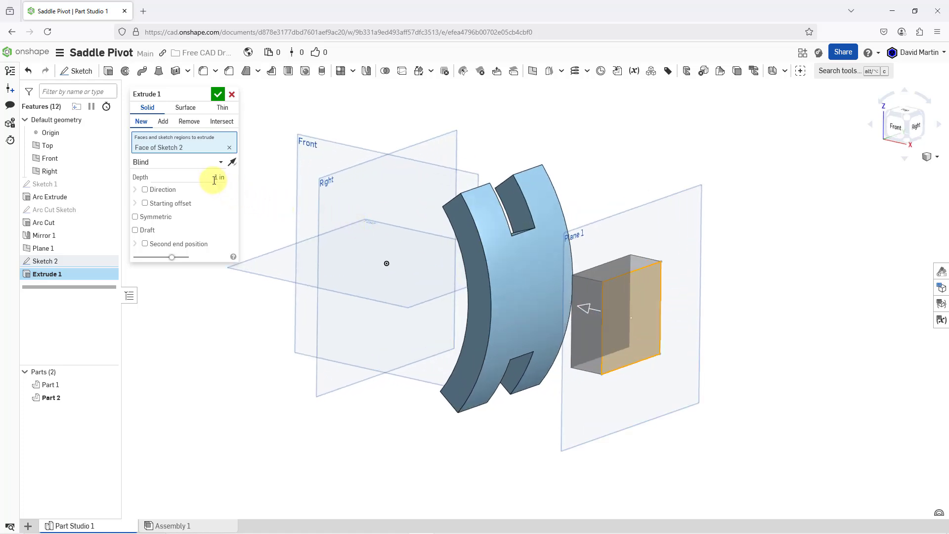
click(219, 165)
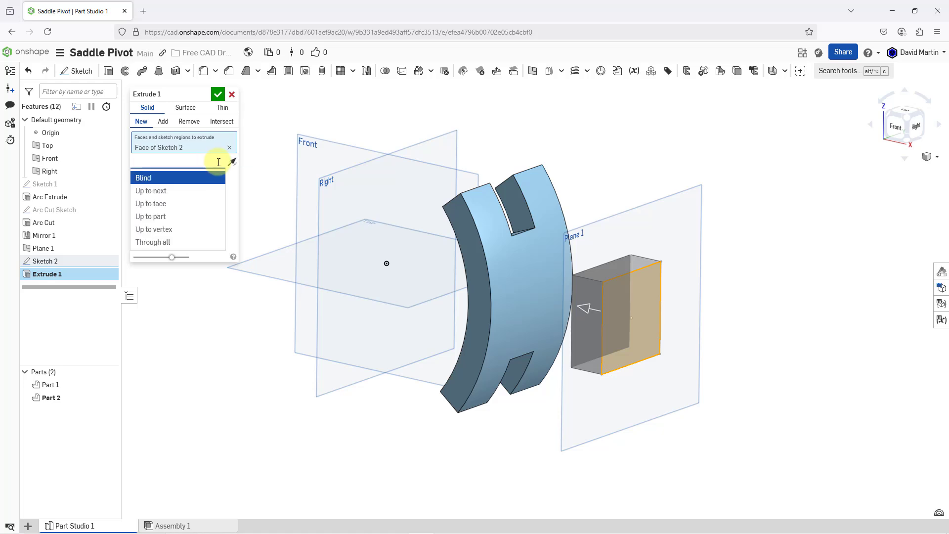
click(187, 204)
click(516, 307)
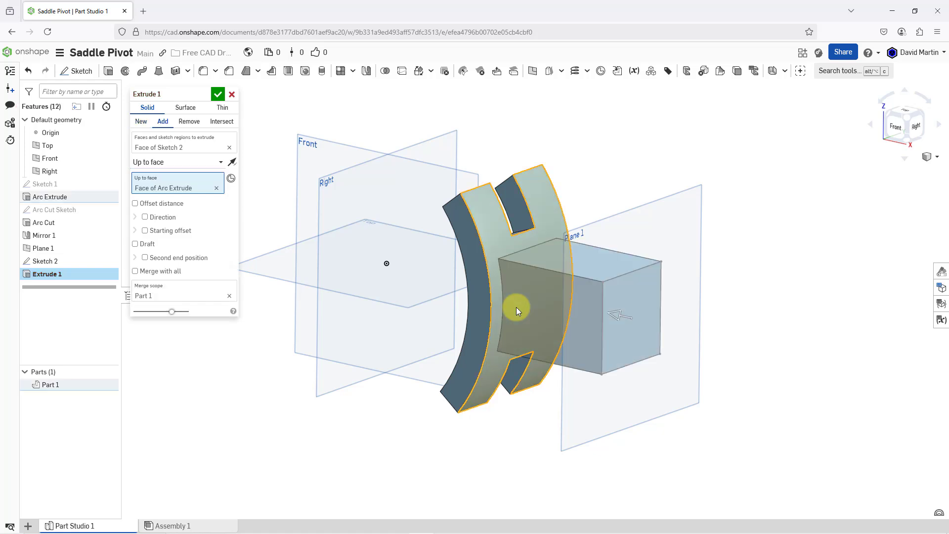
click(218, 95)
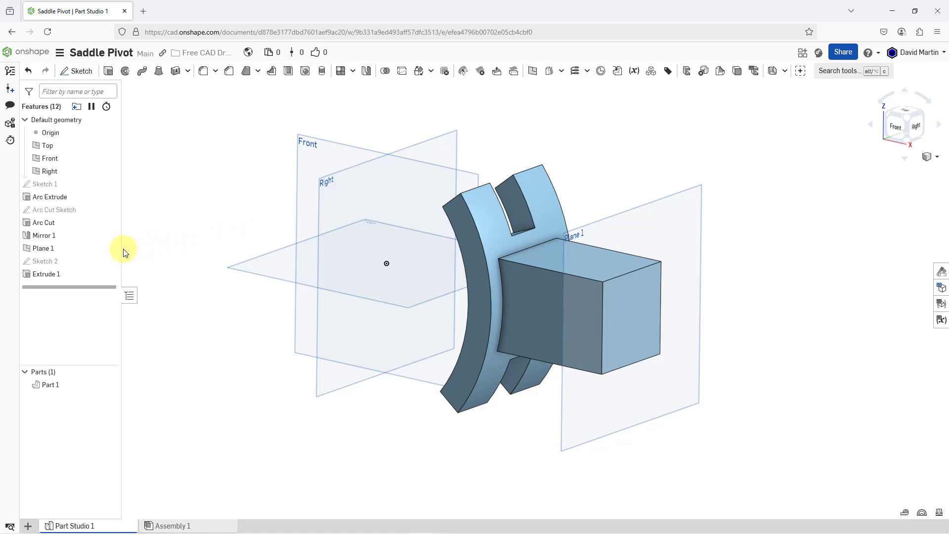
- Hide the offset plane, Plane 1
click(109, 247)
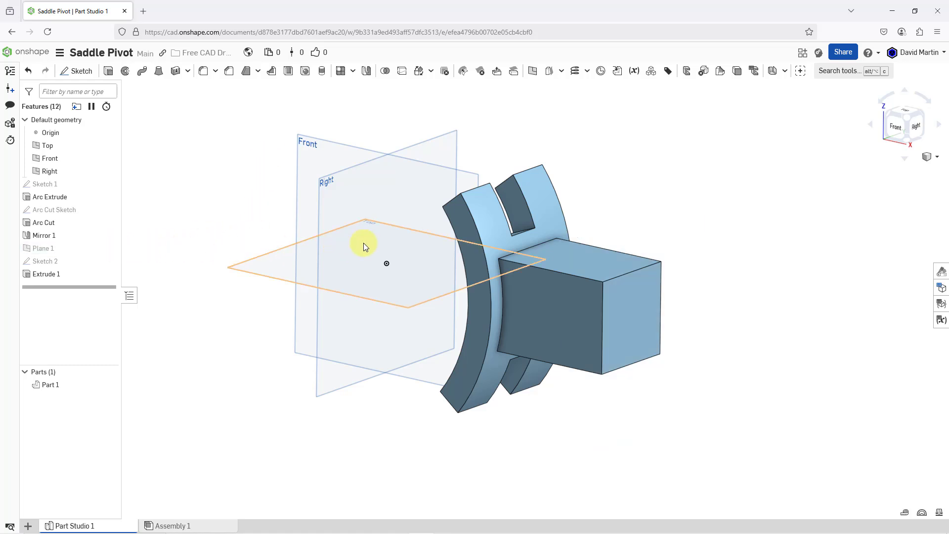
scroll(381, 215, down, 1)
mouse_move(381, 214)
right_down()
mouse_move(368, 209)
mouse_move(376, 211)
right_up()
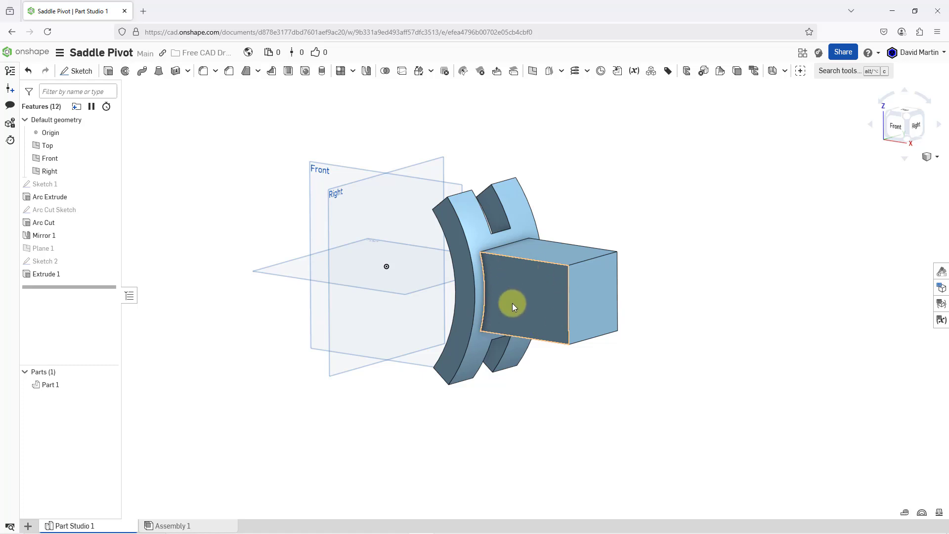
- Sketch a circle about 2.82 in in diameter on the Front plane, within the block's length and with its centre level with the origin
click(325, 168)
right_click(325, 169)
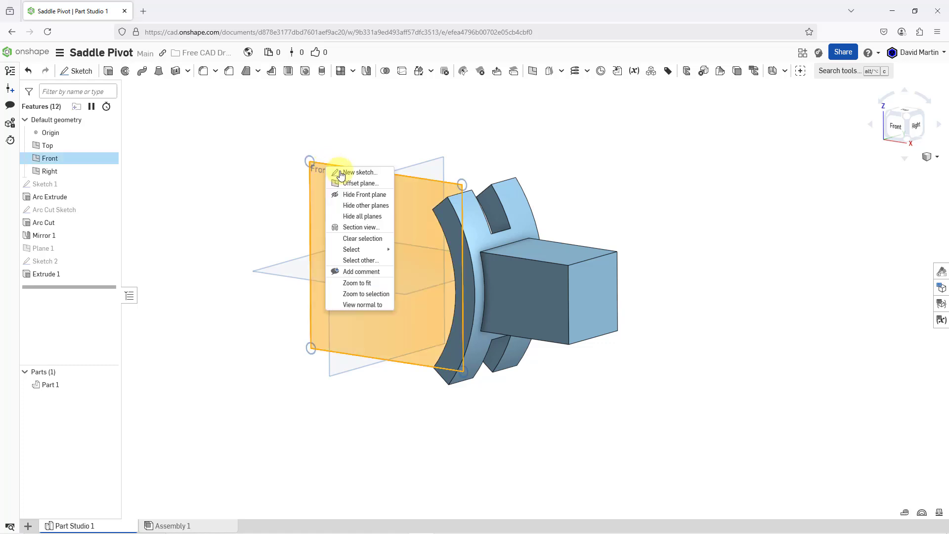
click(361, 174)
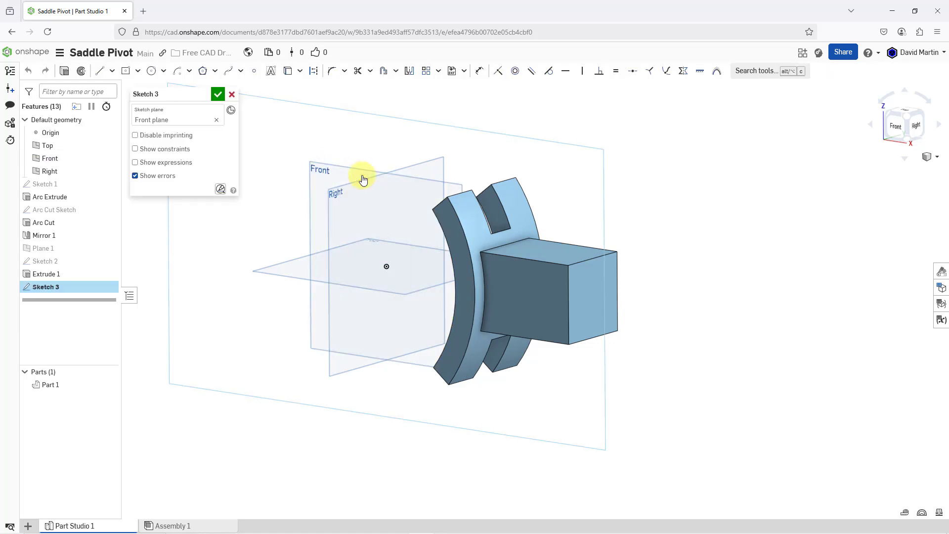
right_click(363, 157)
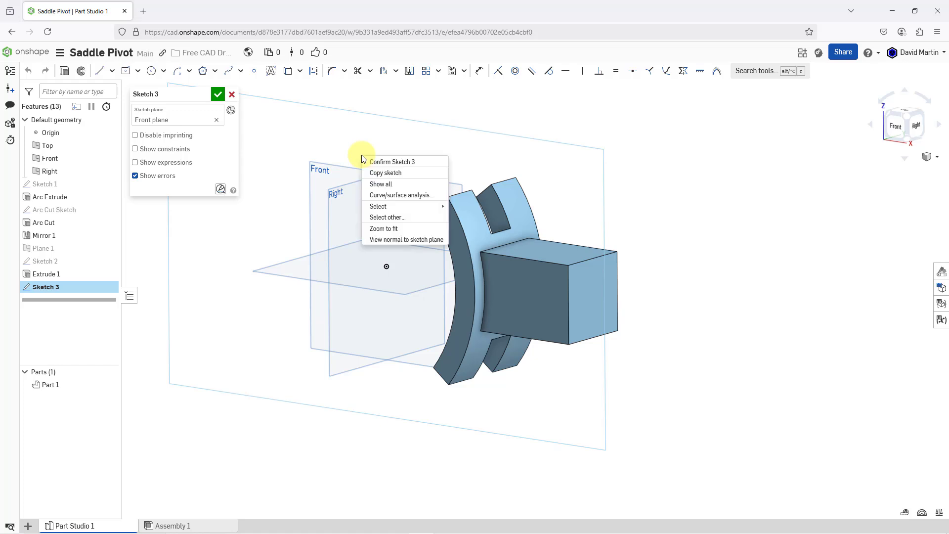
click(387, 240)
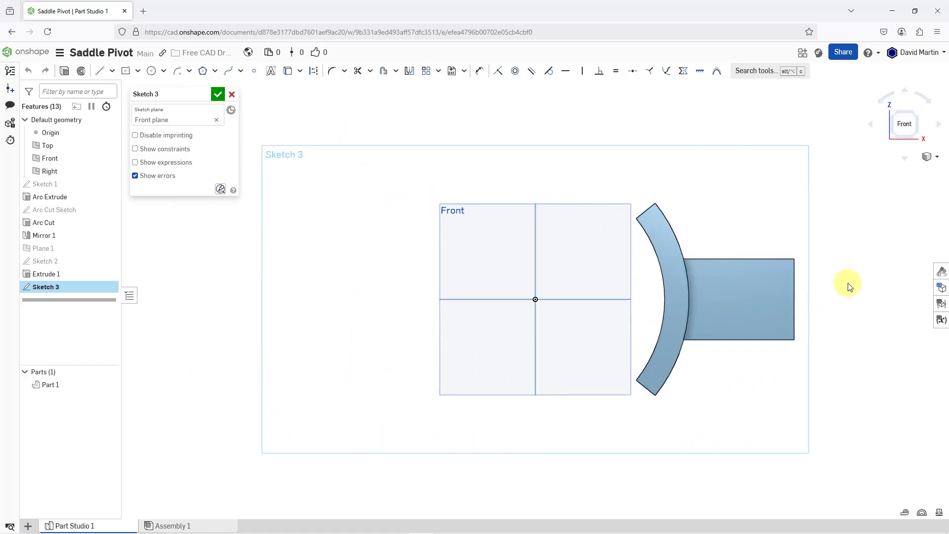
scroll(840, 282, up, 4)
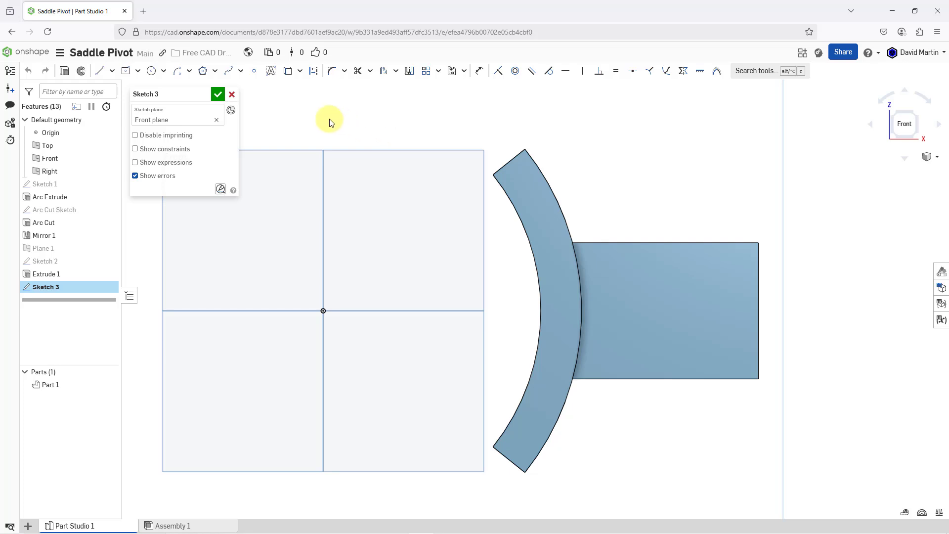
click(163, 71)
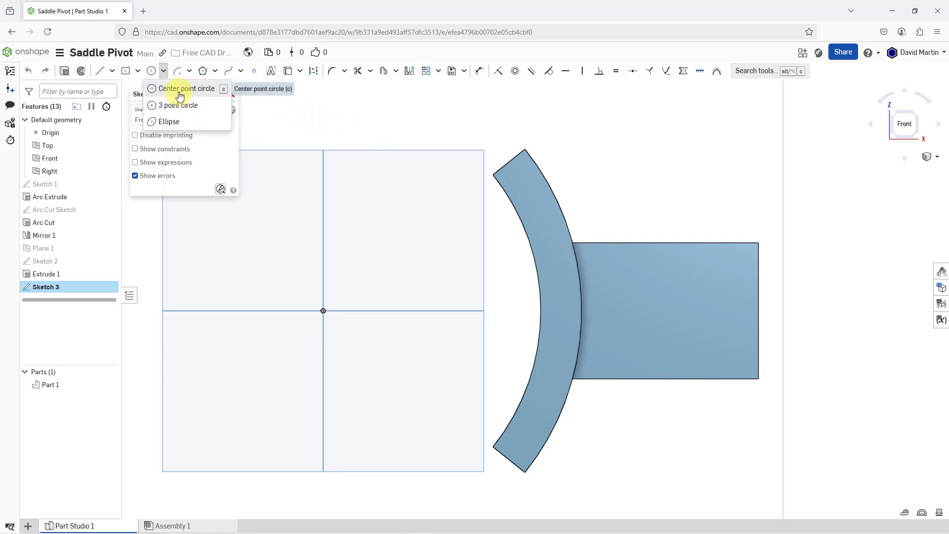
click(179, 93)
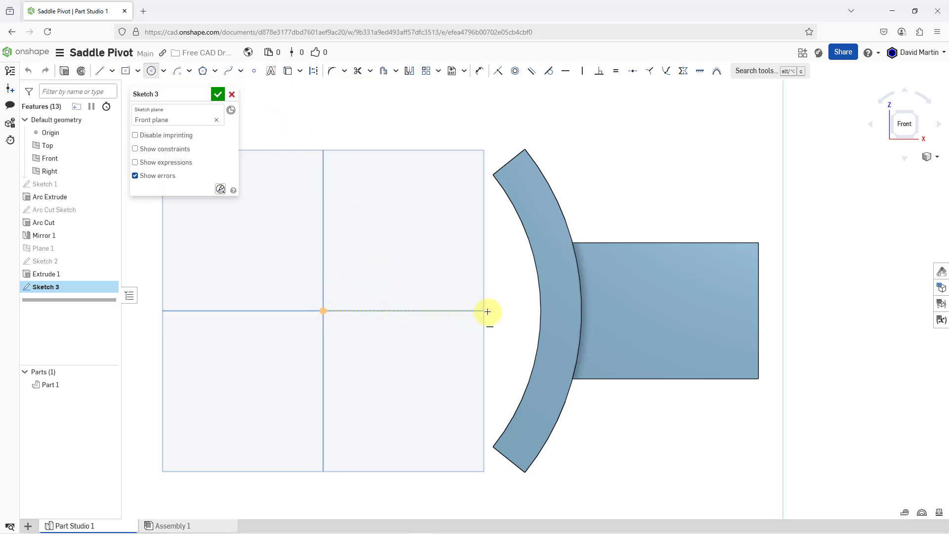
click(673, 312)
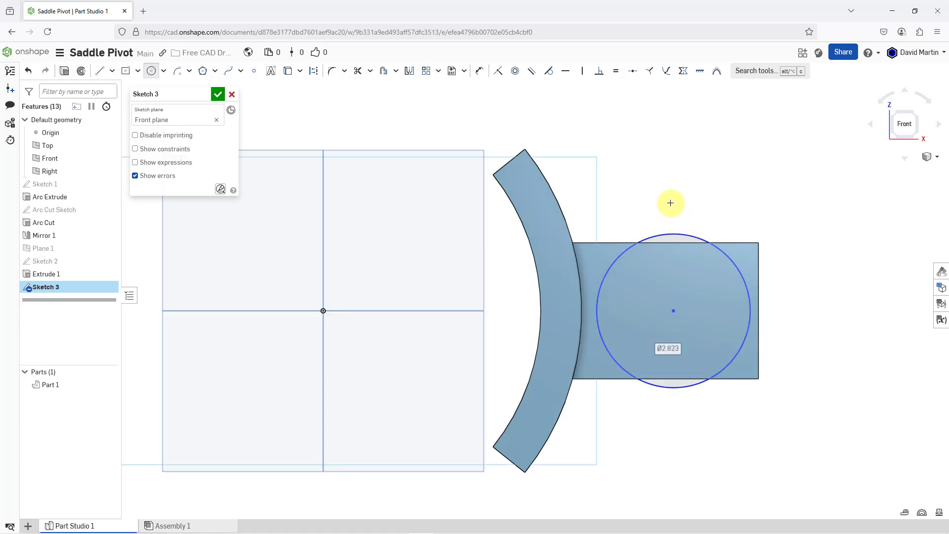
key(Escape)
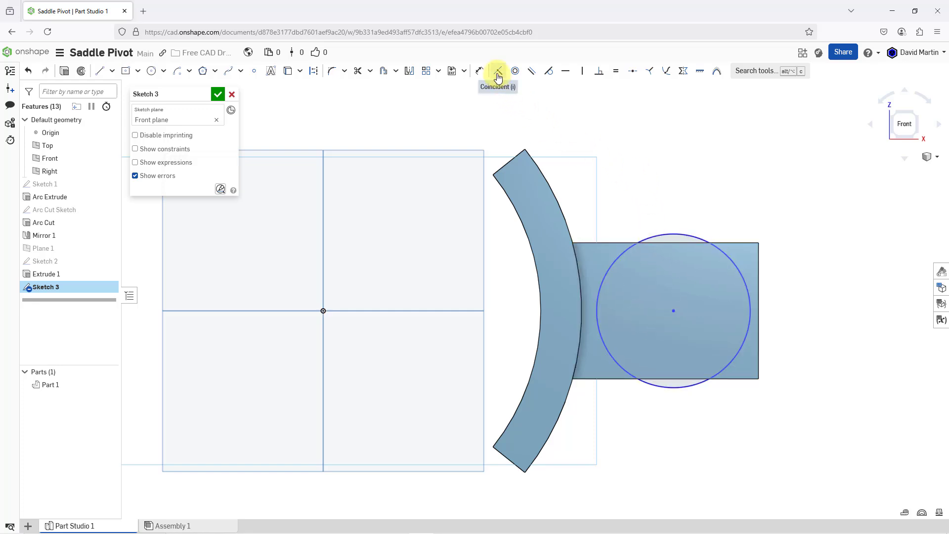
- Make the circle tangent to the block's top edge
click(549, 72)
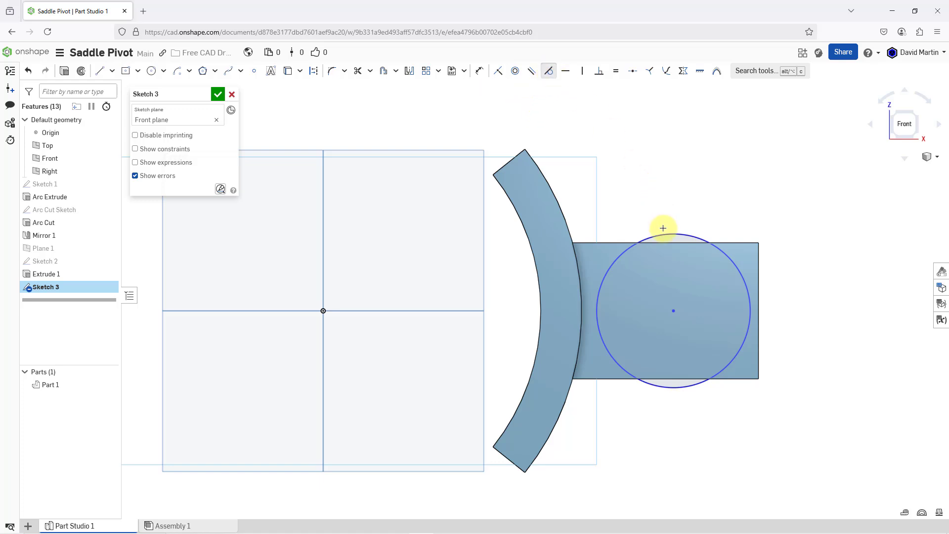
click(666, 236)
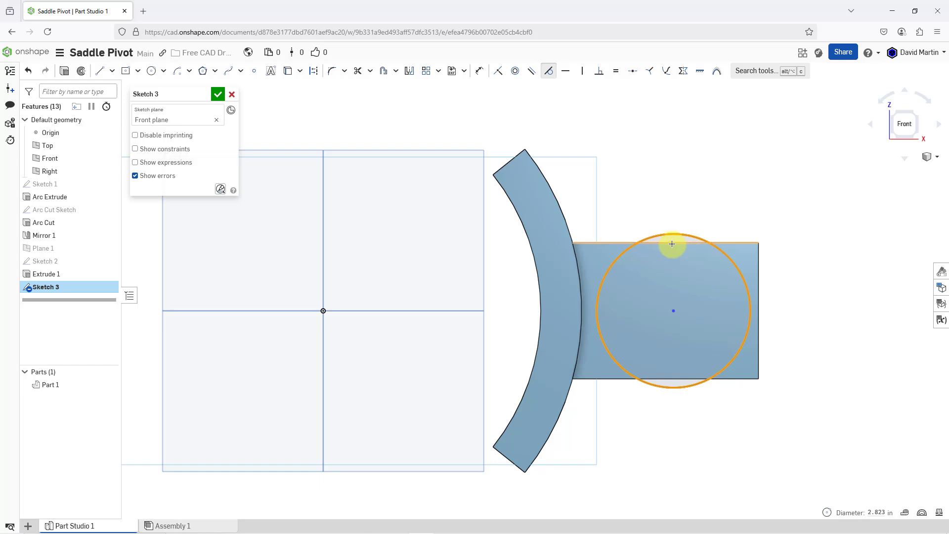
click(671, 243)
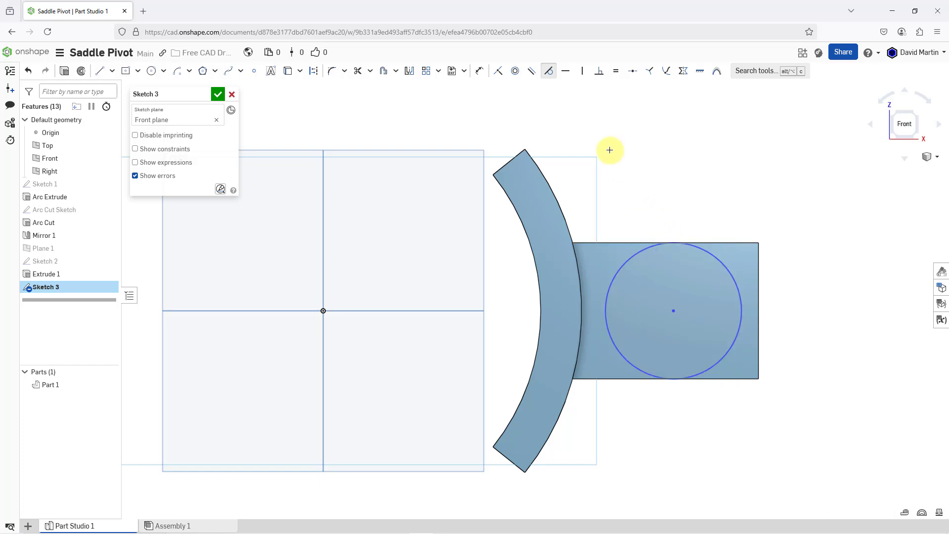
- Dimension the horizontal distance from the midpoint of the arc body's inner edge to the circle's centre as 2.5 in
click(480, 74)
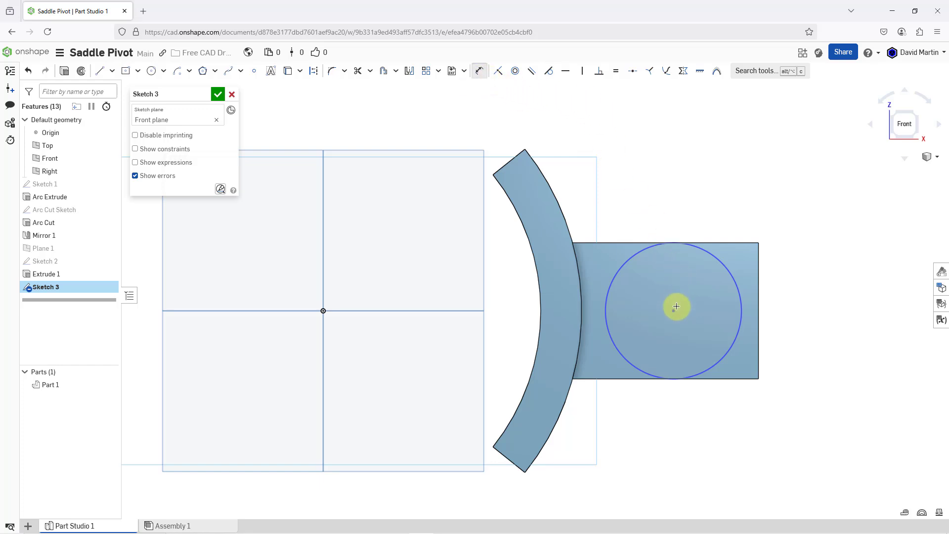
click(674, 311)
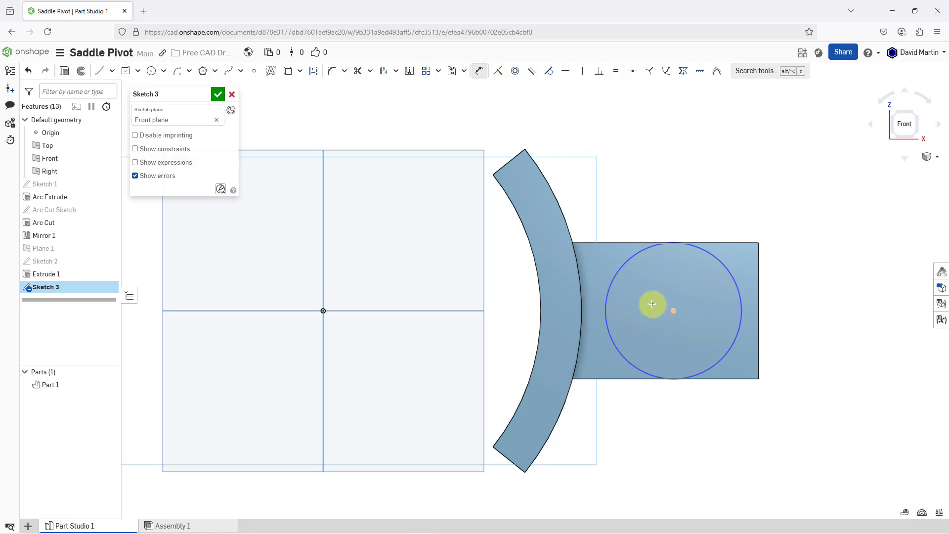
click(541, 311)
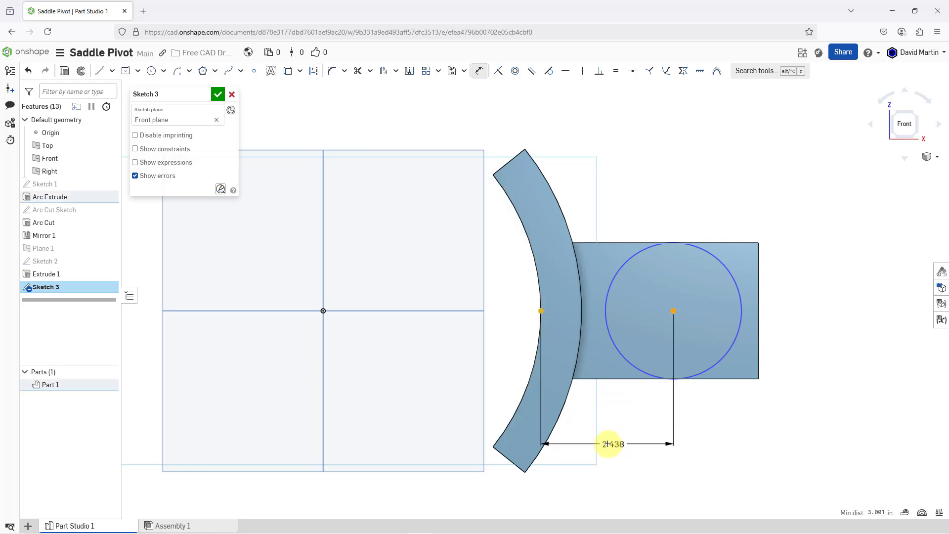
click(621, 419)
text(2.5)
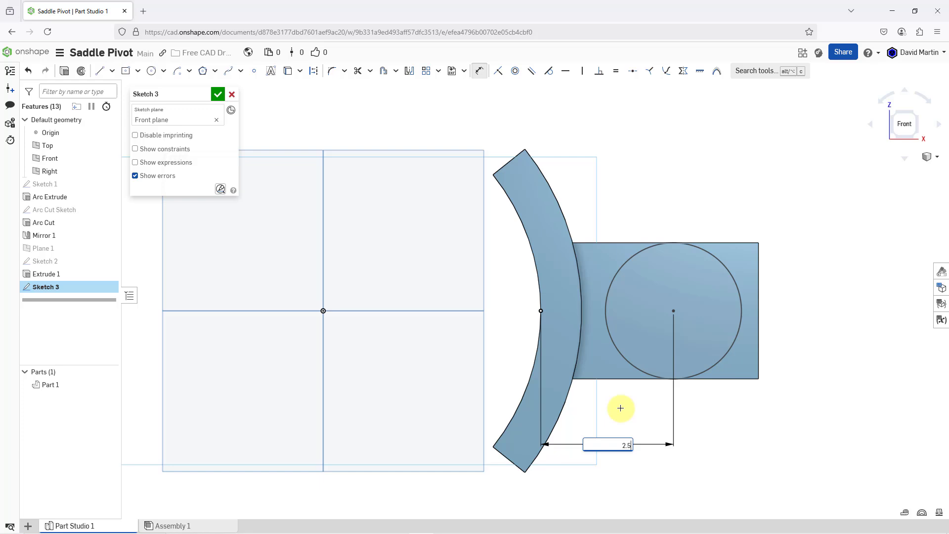
key(Return)
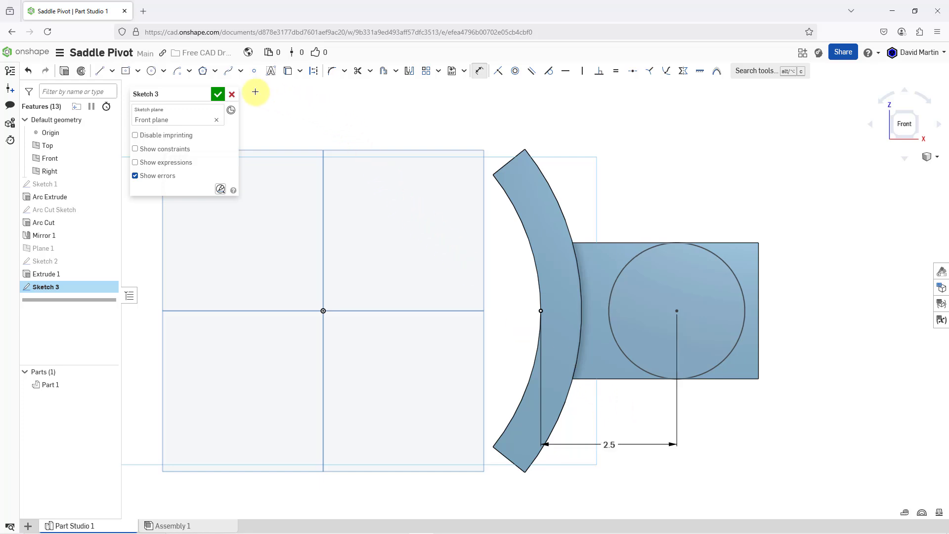
- Sketch a smaller concentric circle about 1.7 in in diameter inside the first circle
click(152, 72)
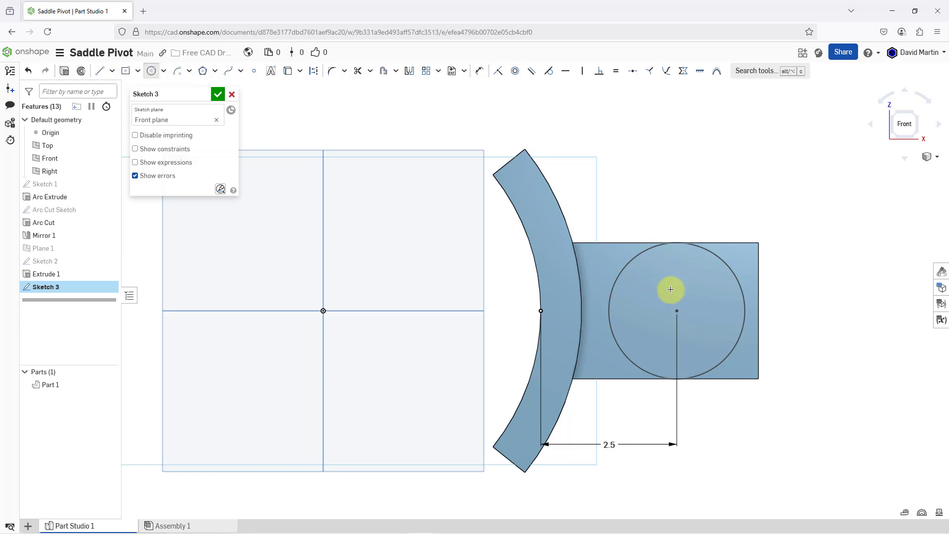
click(676, 310)
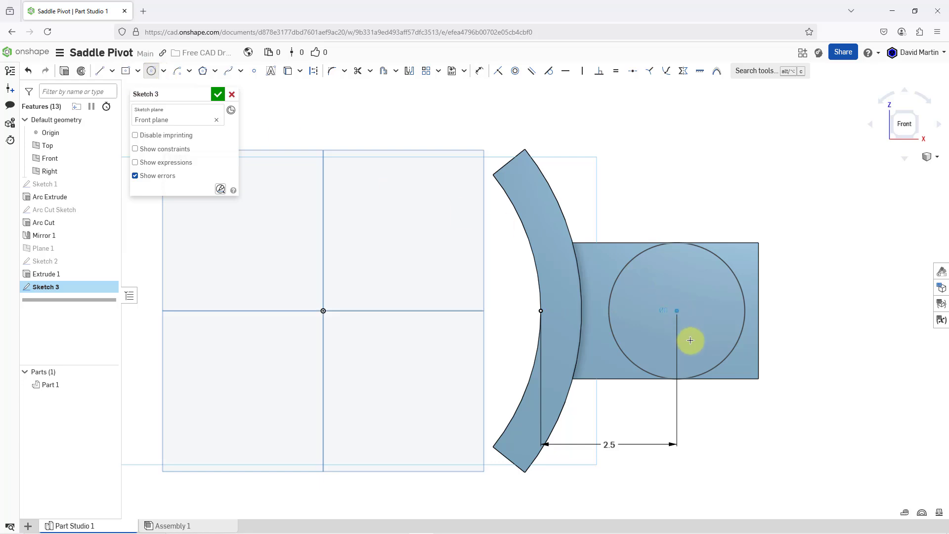
click(692, 354)
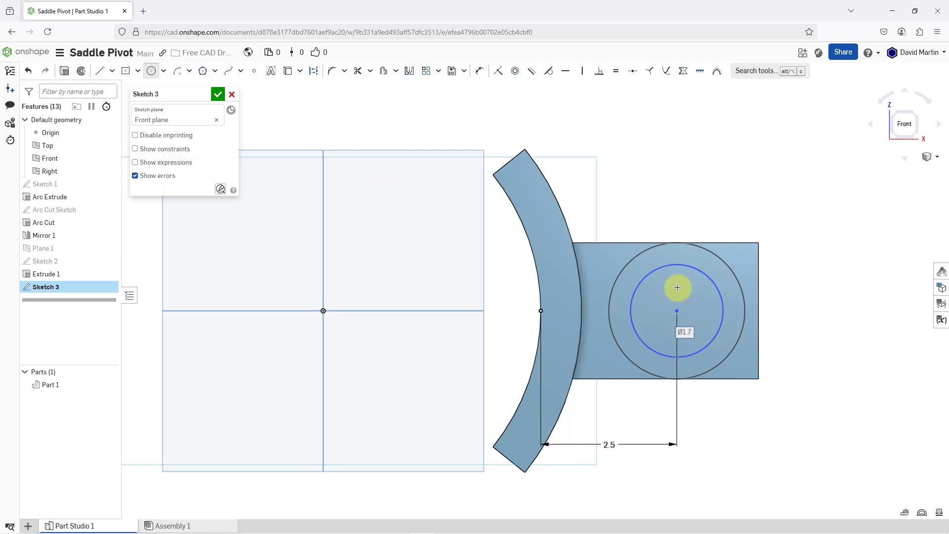
- Dimension the inner circle's diameter as 1.5 in and accept the sketch
click(484, 73)
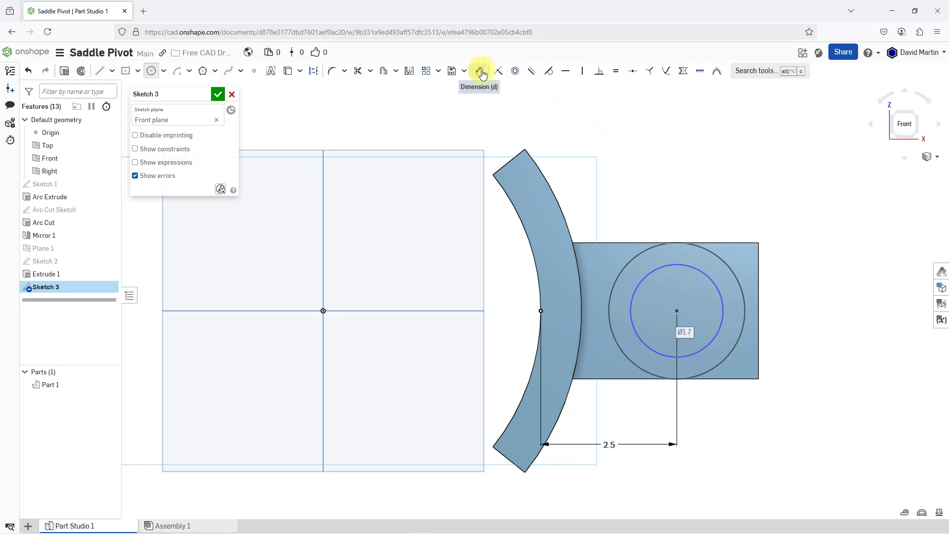
click(688, 264)
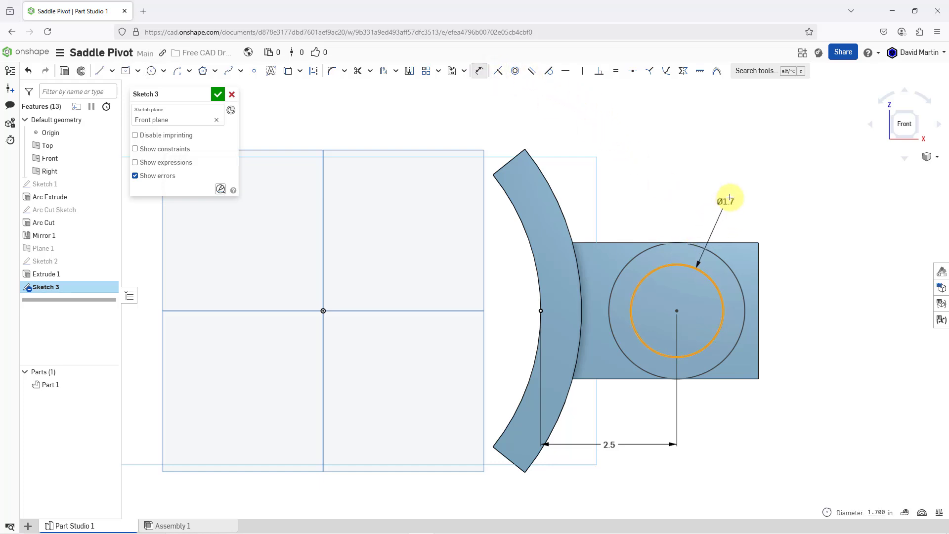
click(738, 197)
text(1.5)
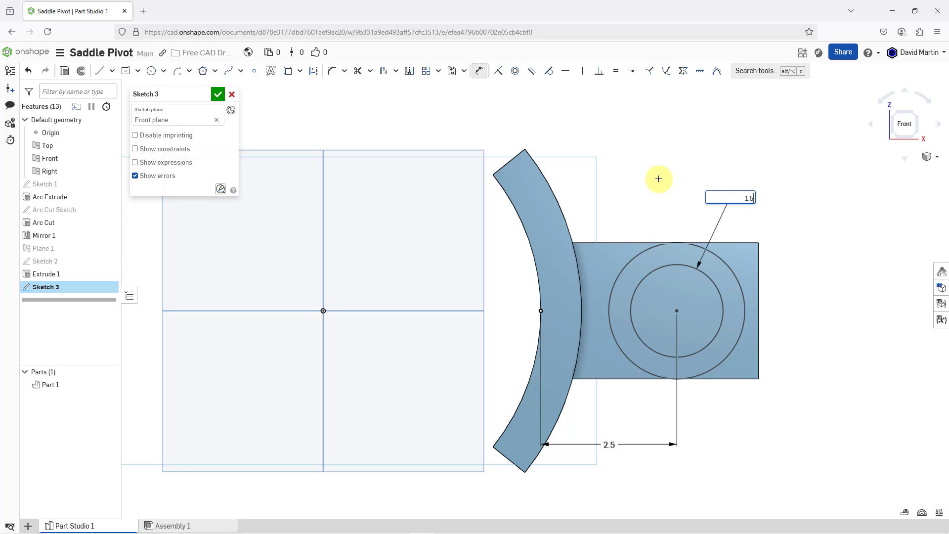
key(Return)
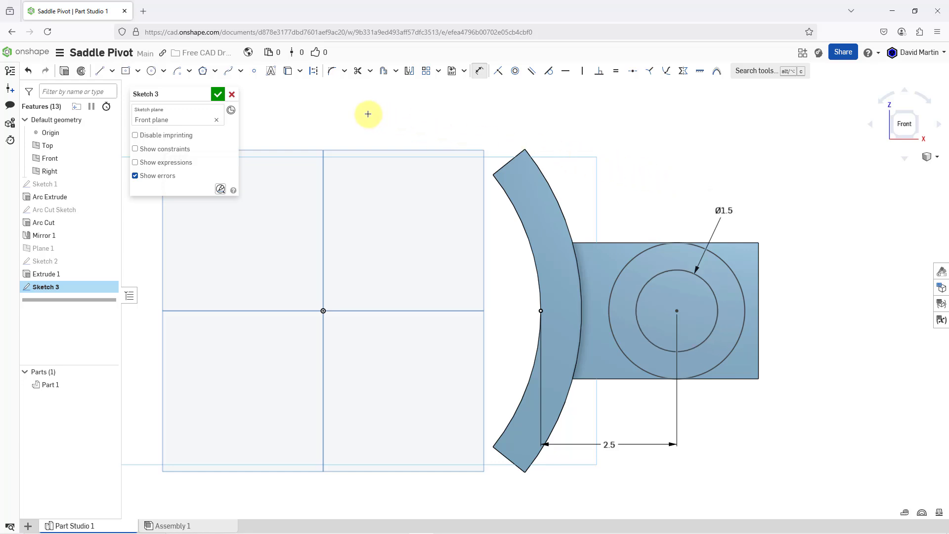
click(216, 95)
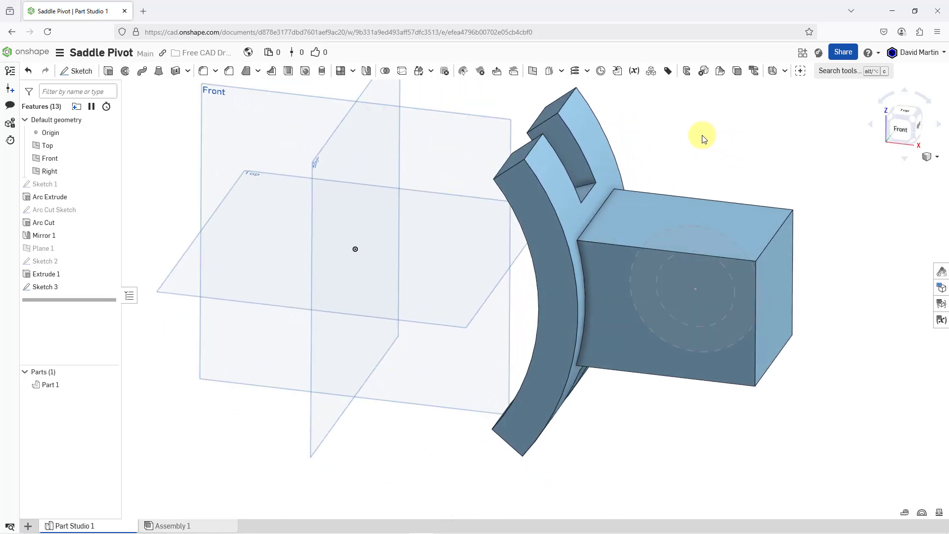
- Hide the default planes and the origin, and fit the part in the view
key(p)
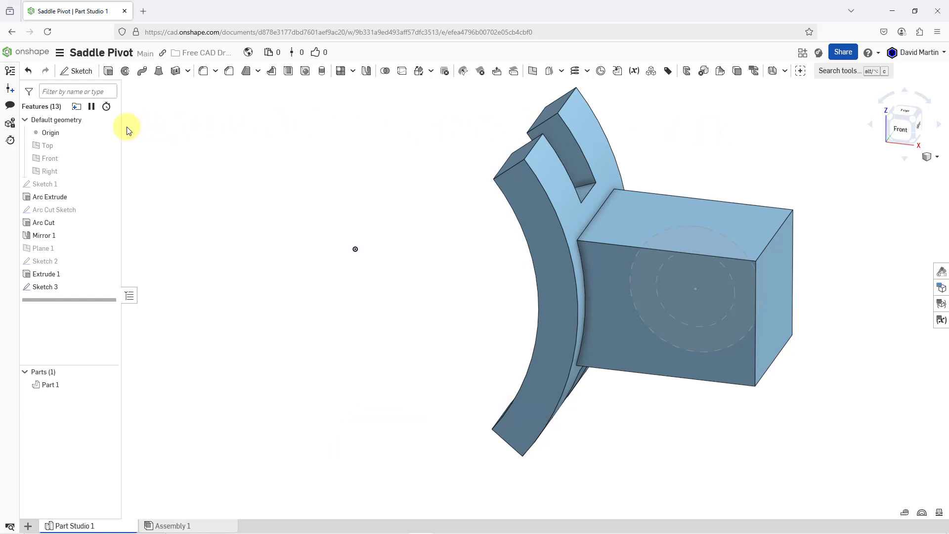
click(109, 133)
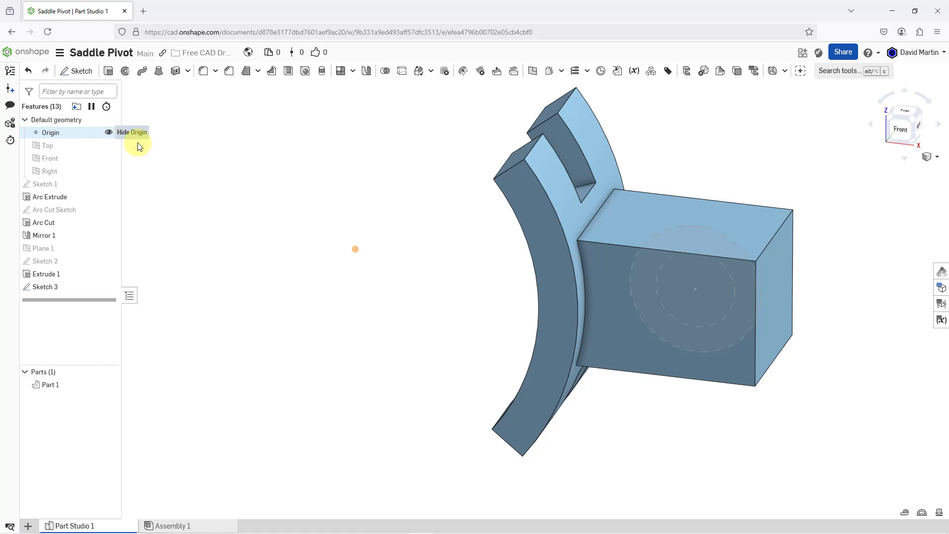
key(f)
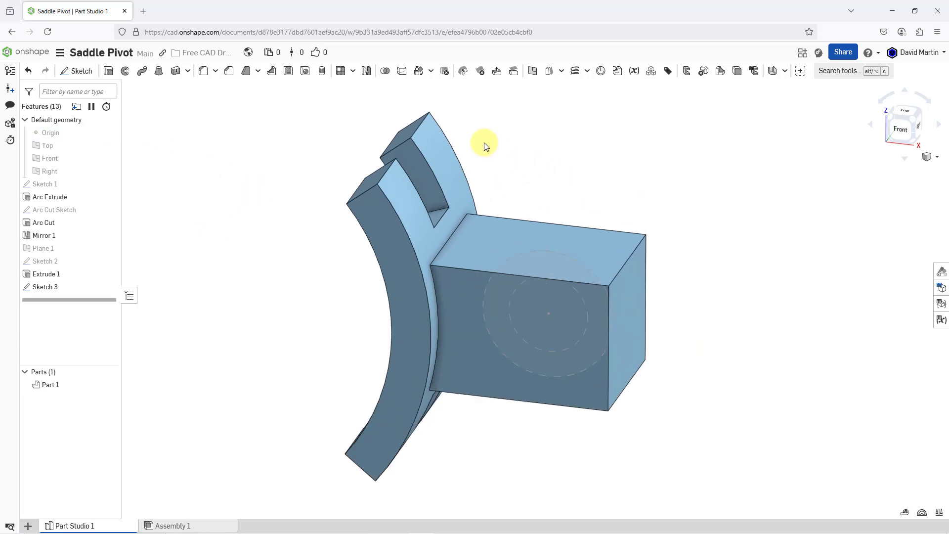
- Extrude the ring between the two circles symmetrically to a depth of 4 in, adding it to Part 1
click(111, 75)
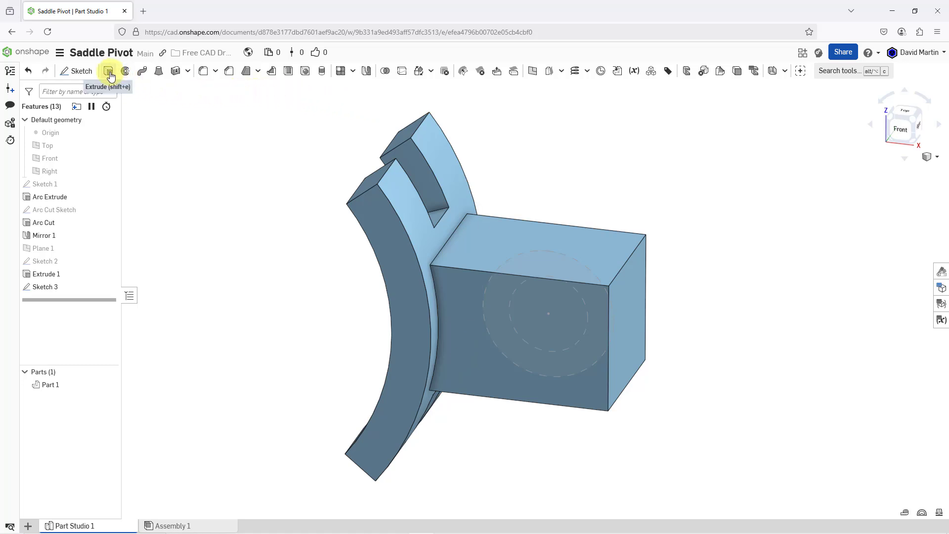
click(549, 253)
mouse_move(591, 292)
right_down()
mouse_move(583, 258)
mouse_move(541, 340)
mouse_move(485, 351)
right_up()
drag(486, 351, 453, 361)
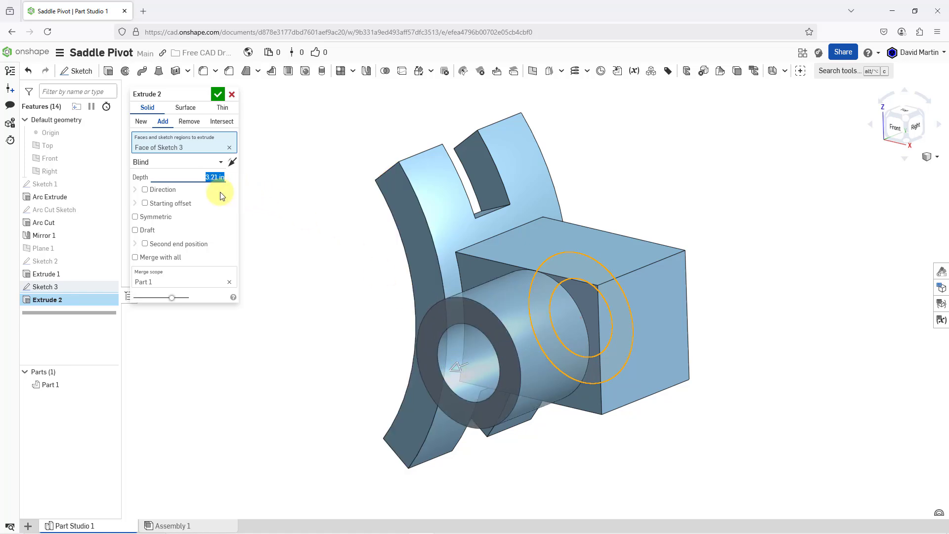
click(135, 217)
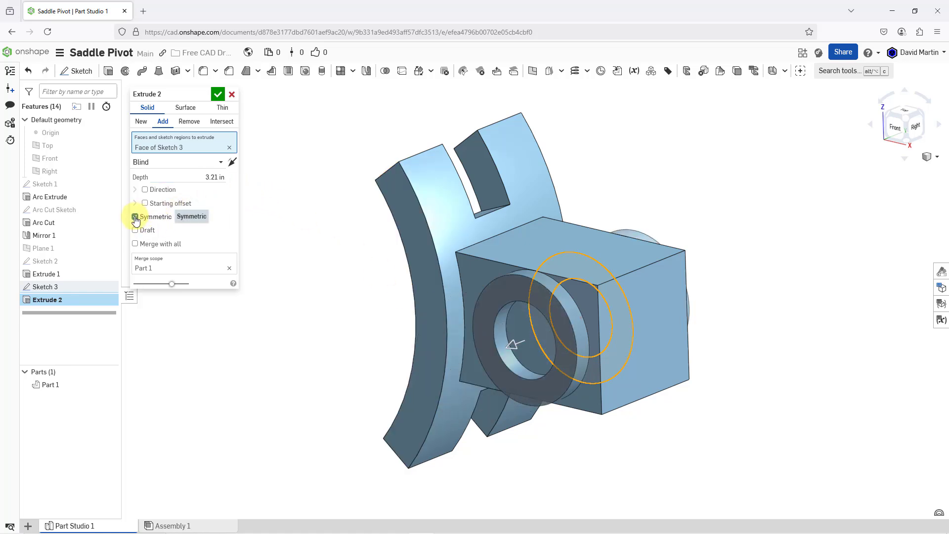
click(193, 176)
text(4)
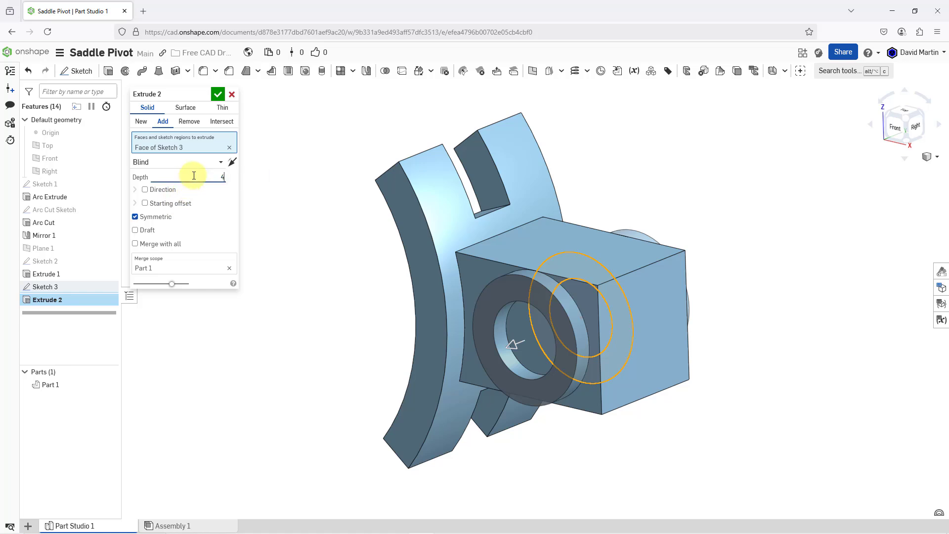
key(Return)
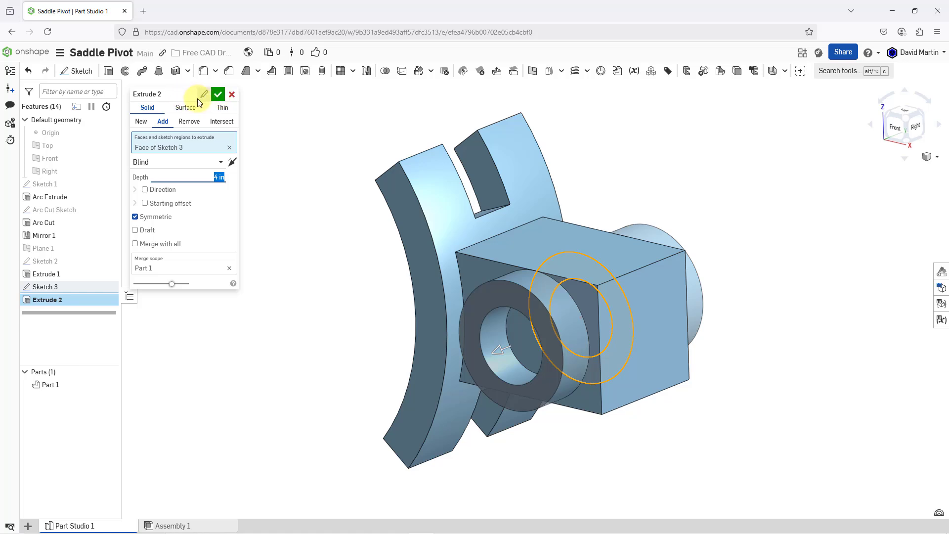
- Rename the ring's extrude feature as Cylindrical Extrude
click(203, 100)
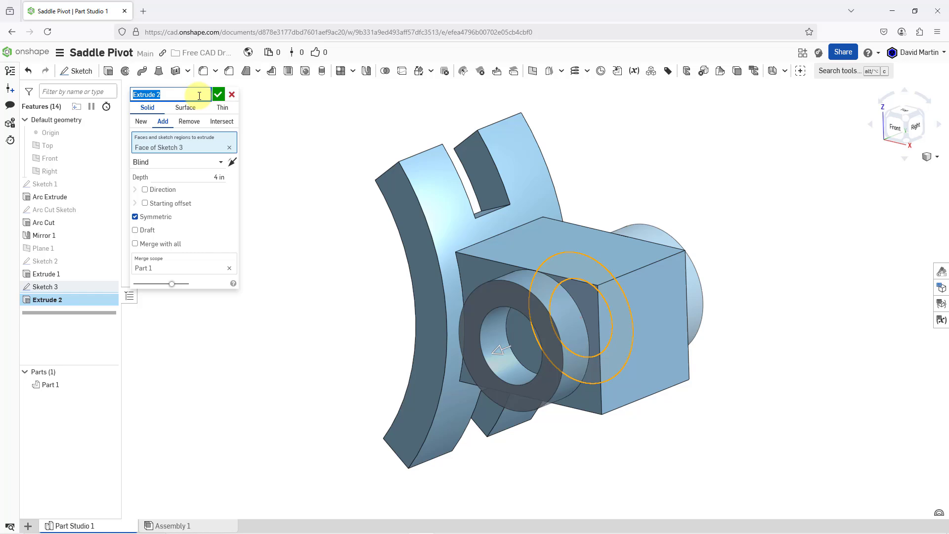
text(Cylindrical Extrude)
key(Return)
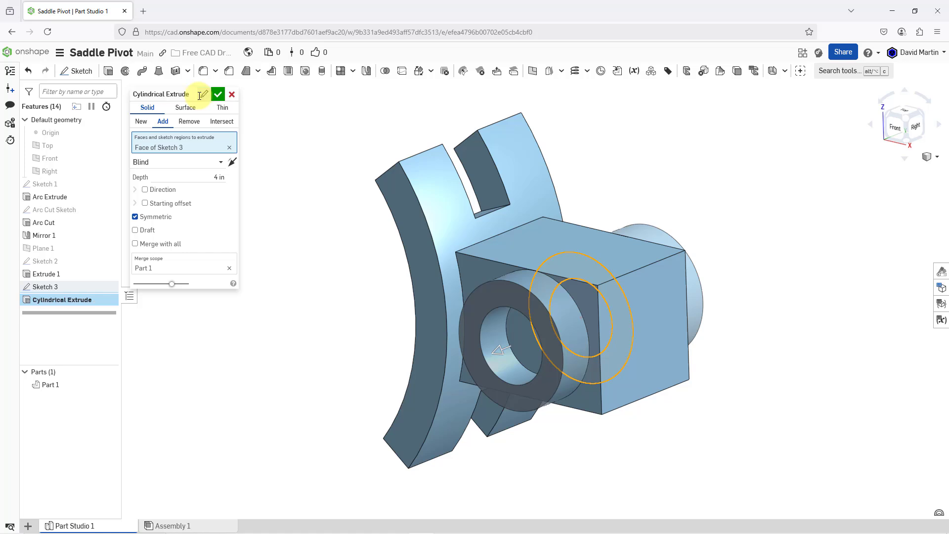
- Accept the Cylindrical Extrude feature and show Sketch 3 again in the model
click(222, 92)
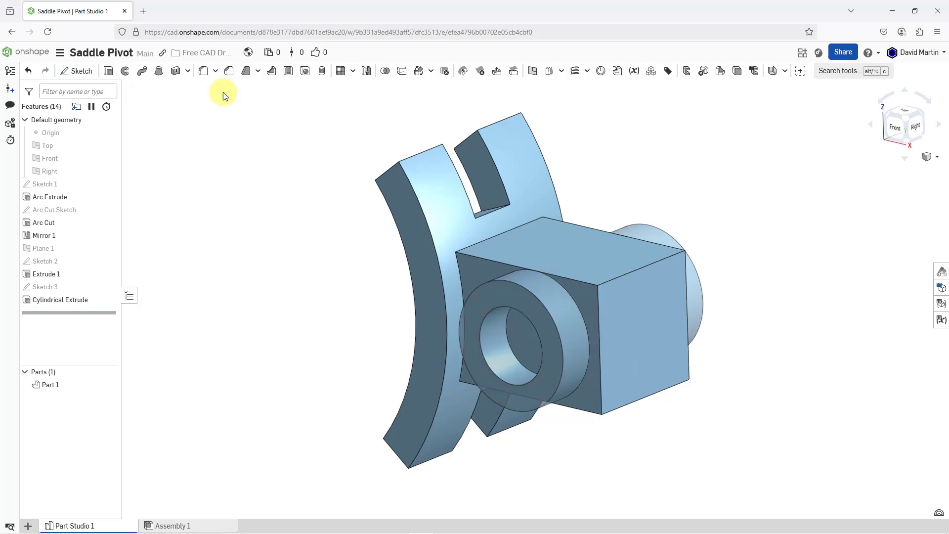
key(shift+1)
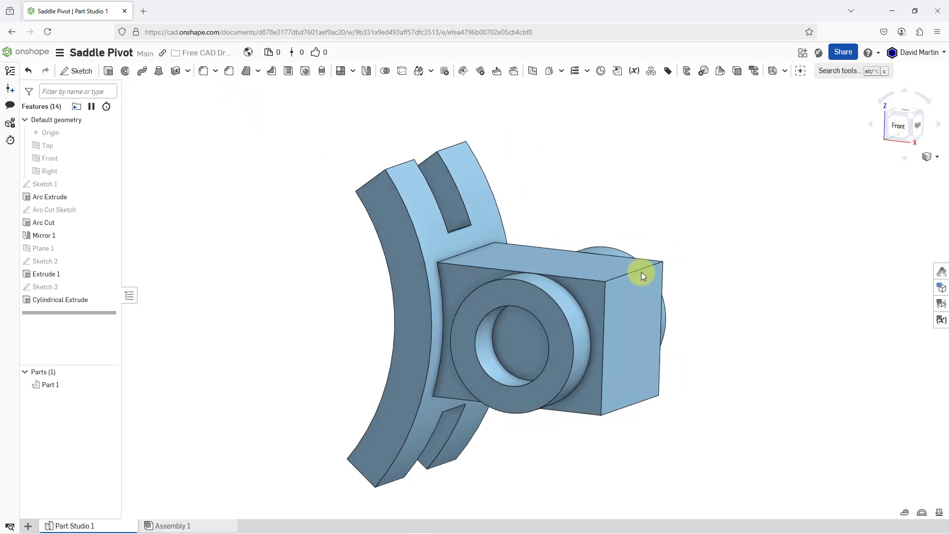
key(shift+7)
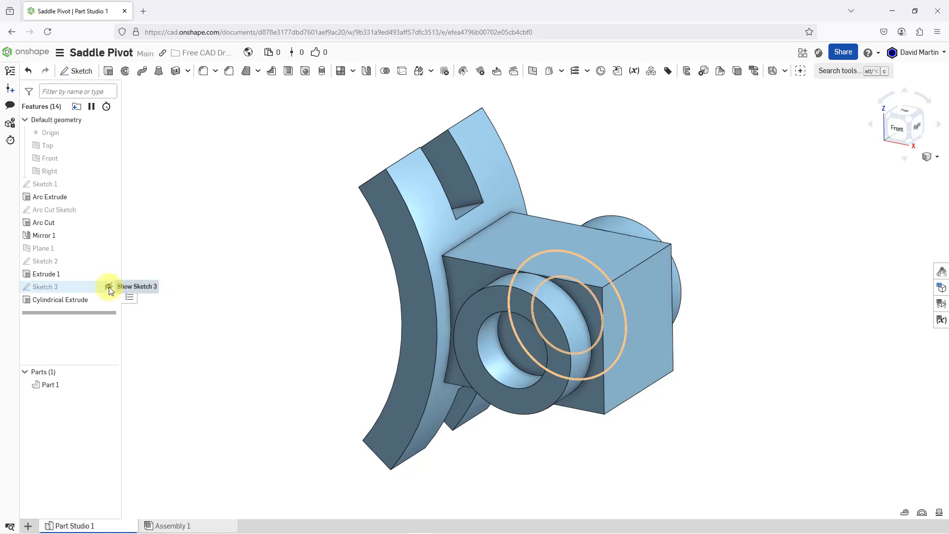
click(108, 286)
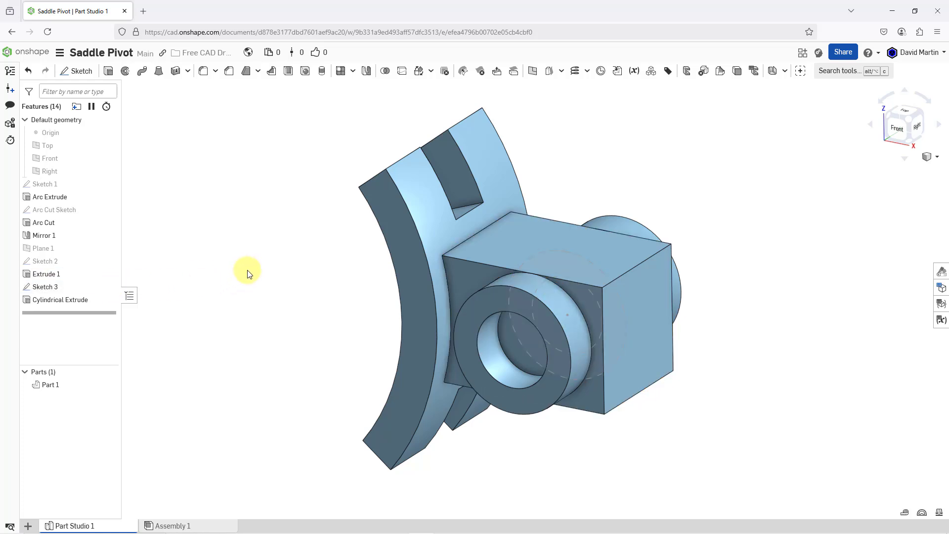
- Start an extrude of the inner circle region of Sketch 3 and pull its depth out to about 4.74 in
click(108, 71)
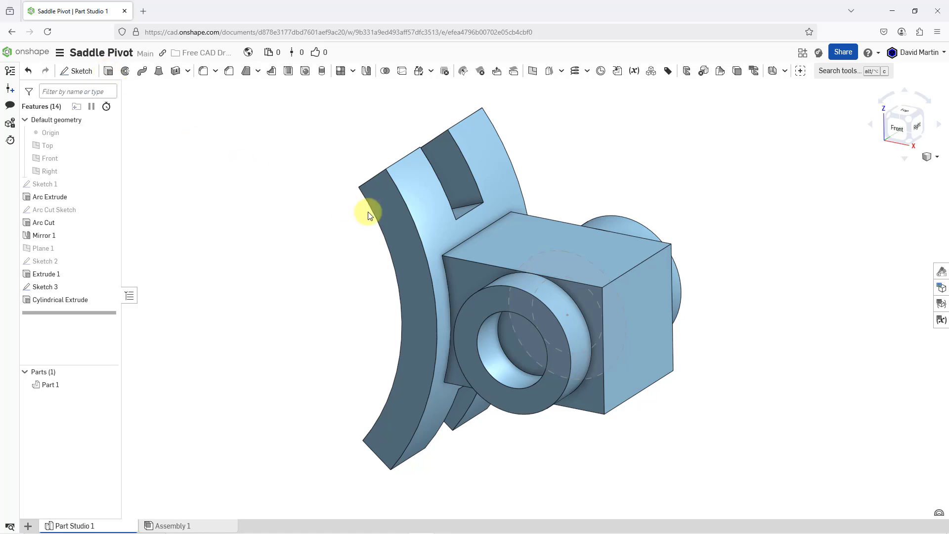
right_click(591, 309)
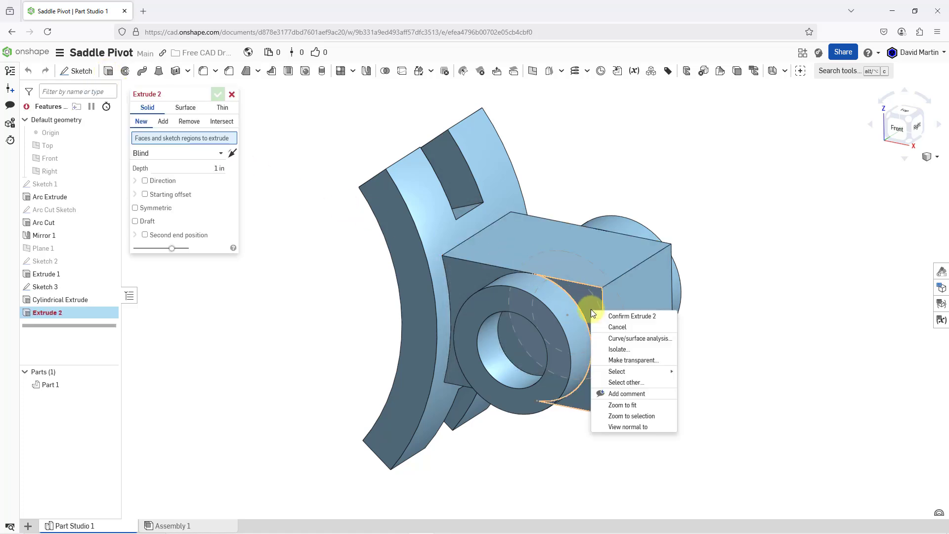
click(629, 382)
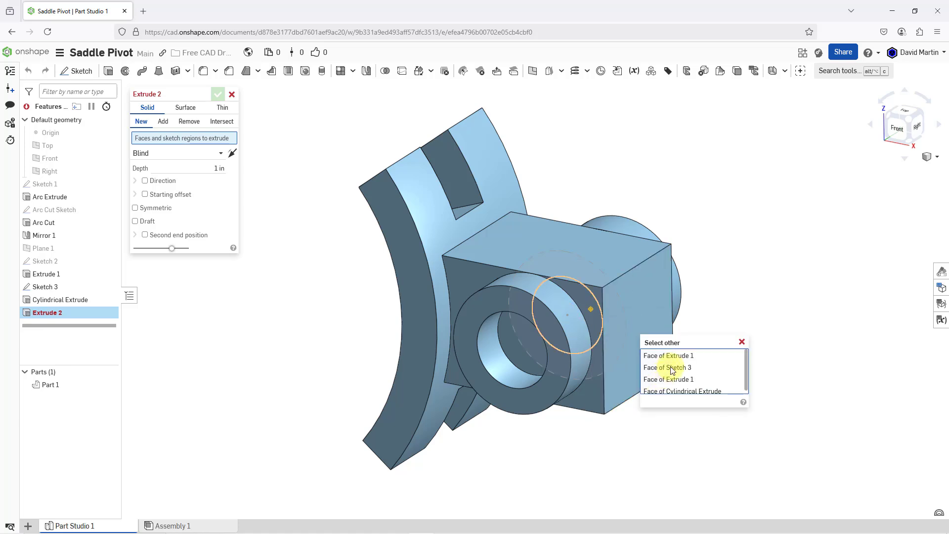
click(671, 368)
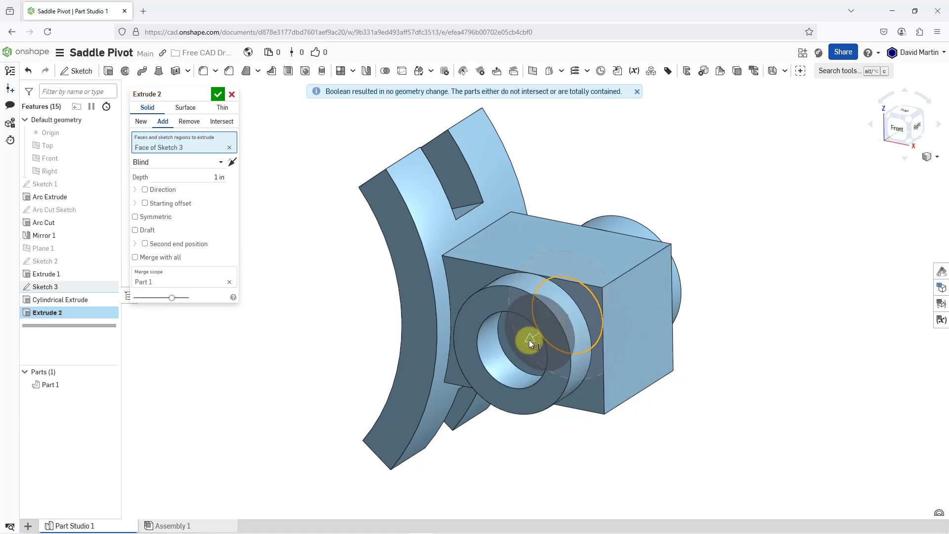
drag(529, 339, 325, 262)
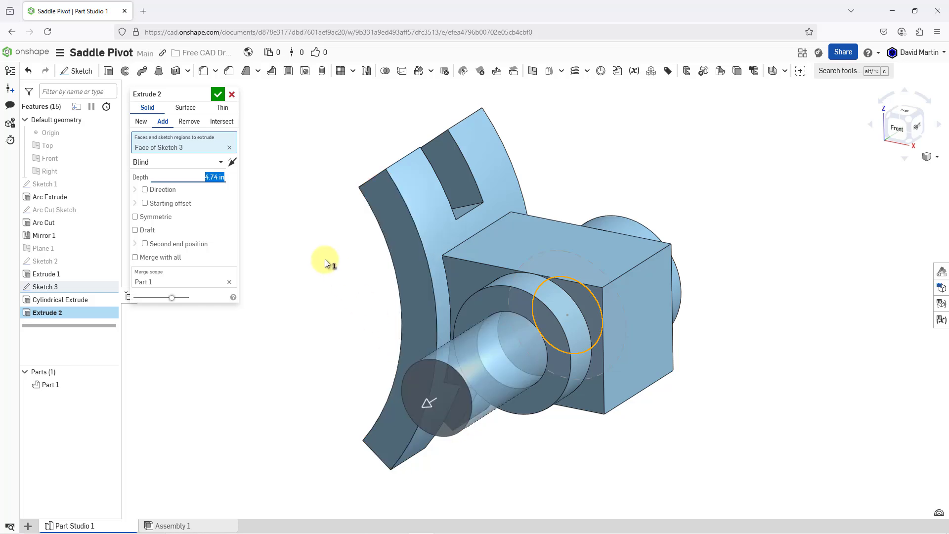
- Make the inner circle's extrude remove material through all, with a second end position also through all, and accept it
click(188, 123)
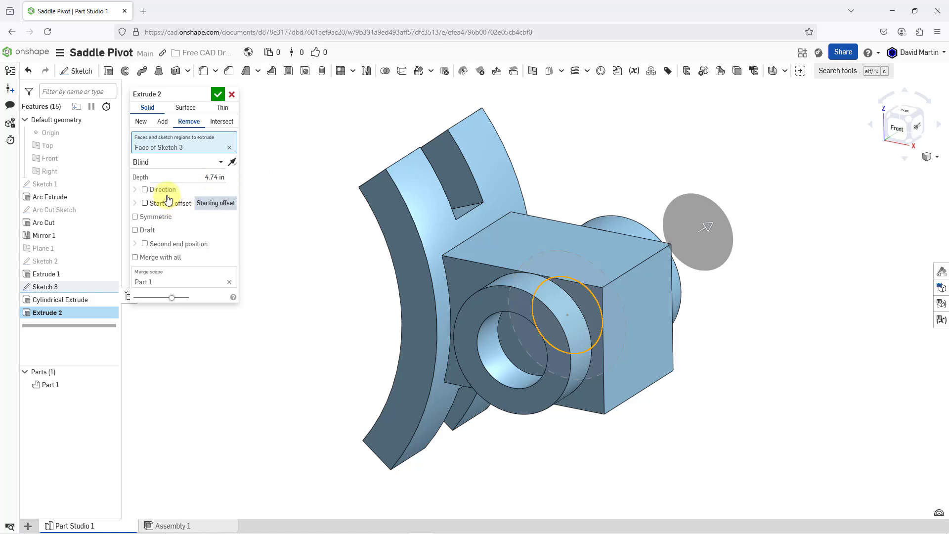
click(221, 164)
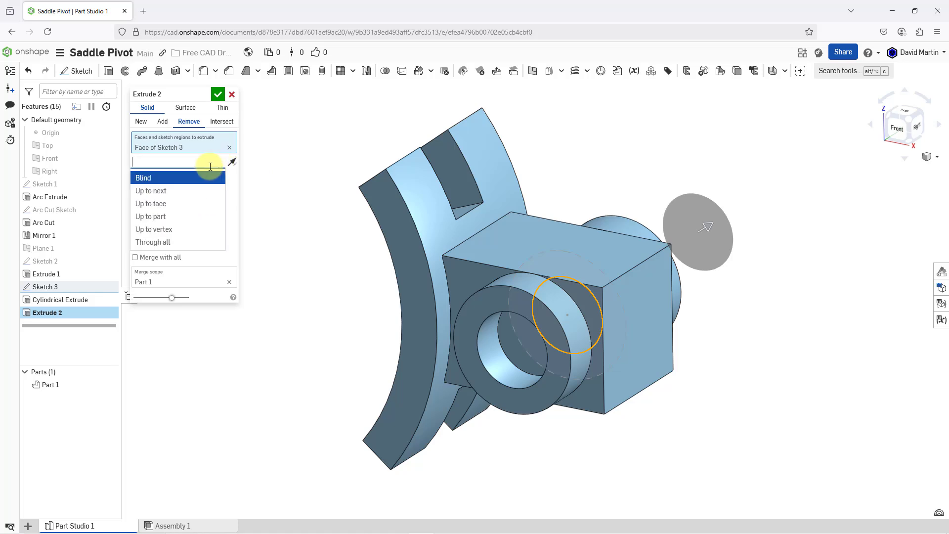
click(176, 243)
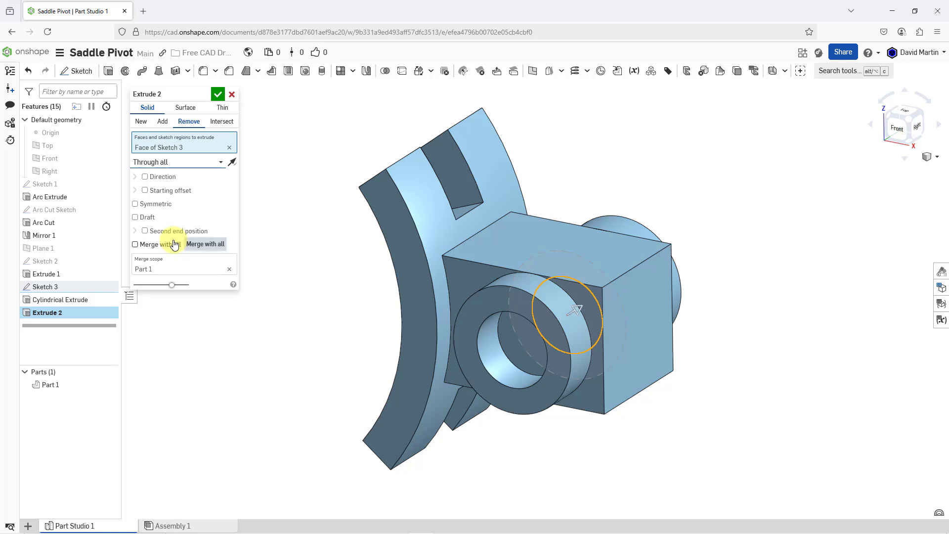
click(144, 231)
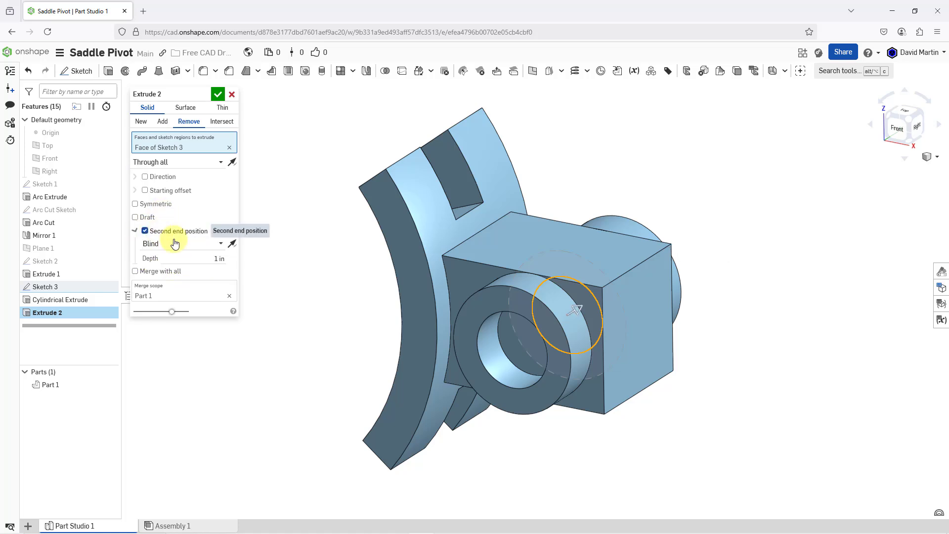
click(212, 245)
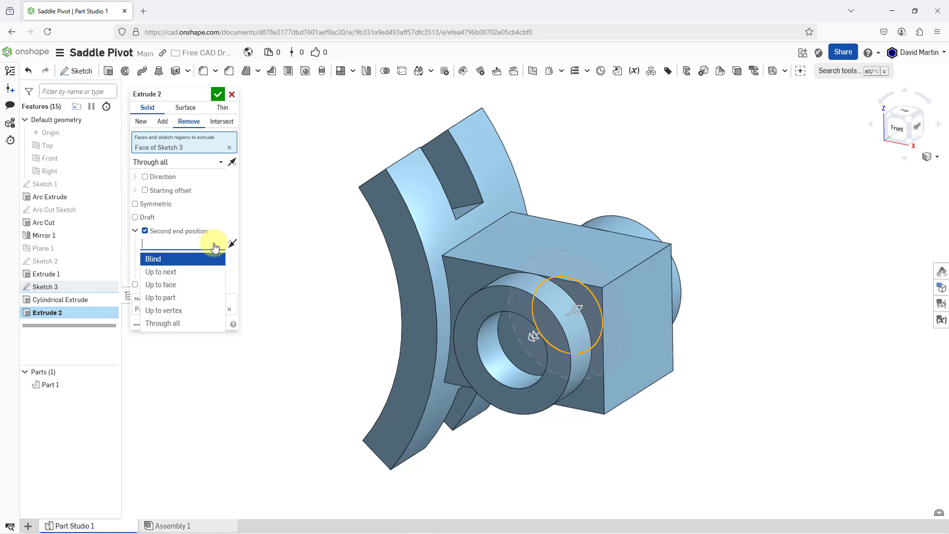
click(190, 324)
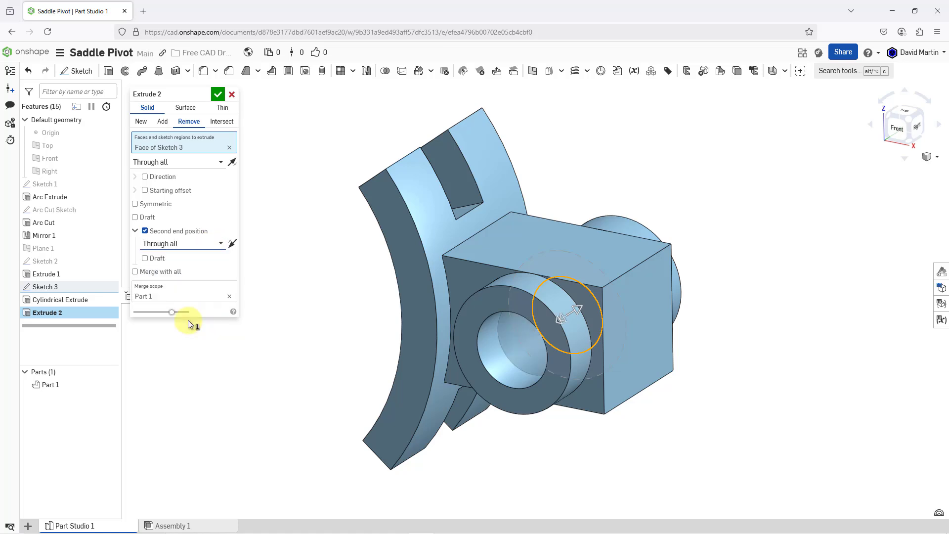
click(218, 94)
mouse_move(419, 183)
right_down()
mouse_move(444, 168)
mouse_move(423, 184)
right_up()
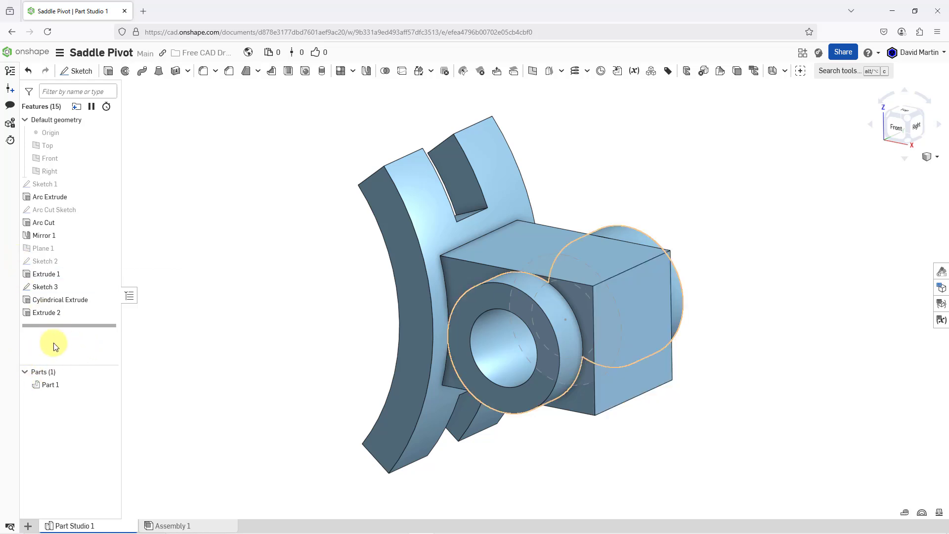
- Rename the bore's extrude feature as Through Hole
click(56, 313)
right_click(57, 313)
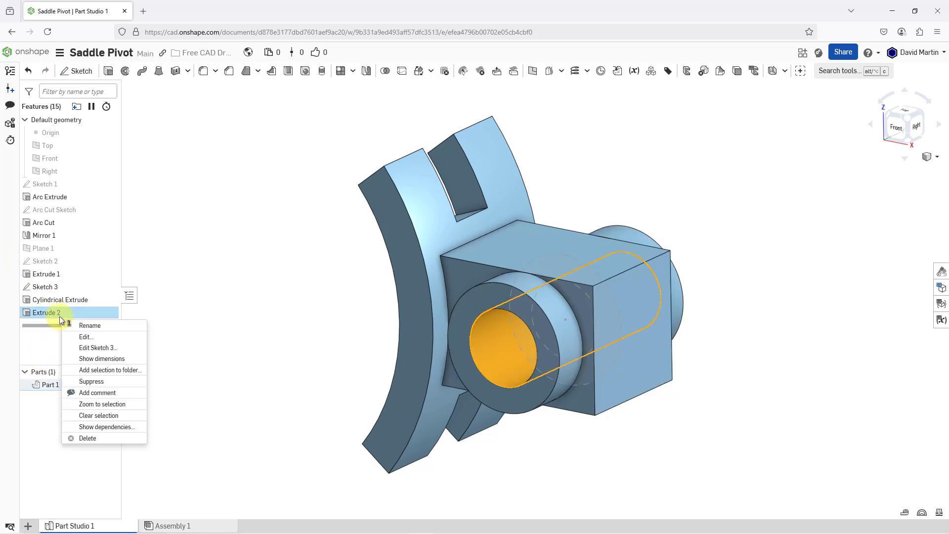
click(79, 328)
text(Th)
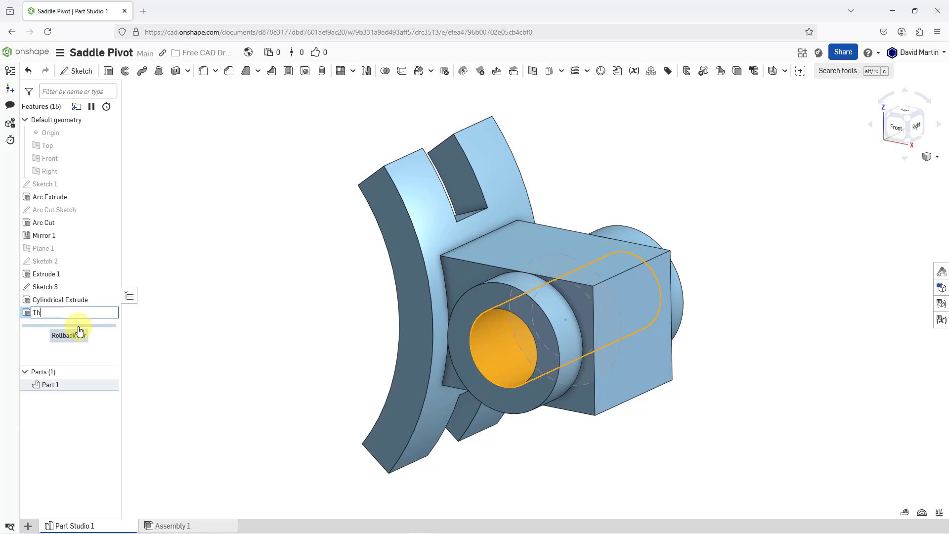
text(rough Hole)
key(Return)
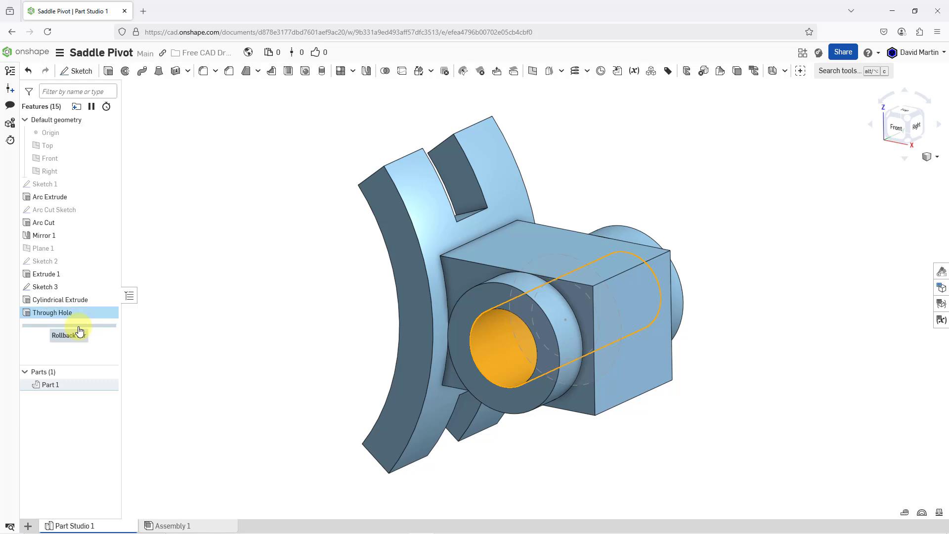
click(215, 289)
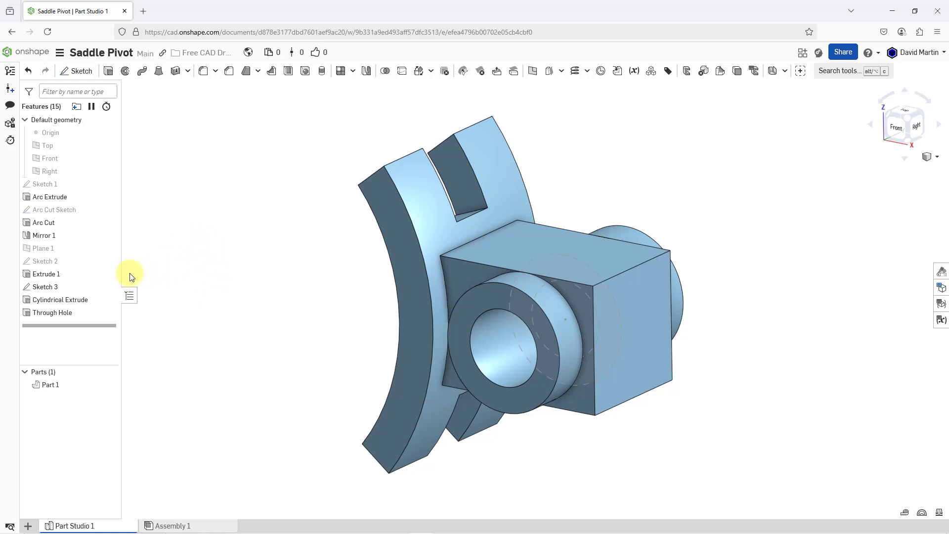
- Hide Sketch 3 so that only the solid part is displayed
click(116, 284)
mouse_move(335, 306)
right_down()
mouse_move(338, 288)
mouse_move(364, 277)
mouse_move(356, 290)
mouse_move(366, 299)
mouse_move(346, 293)
right_up()
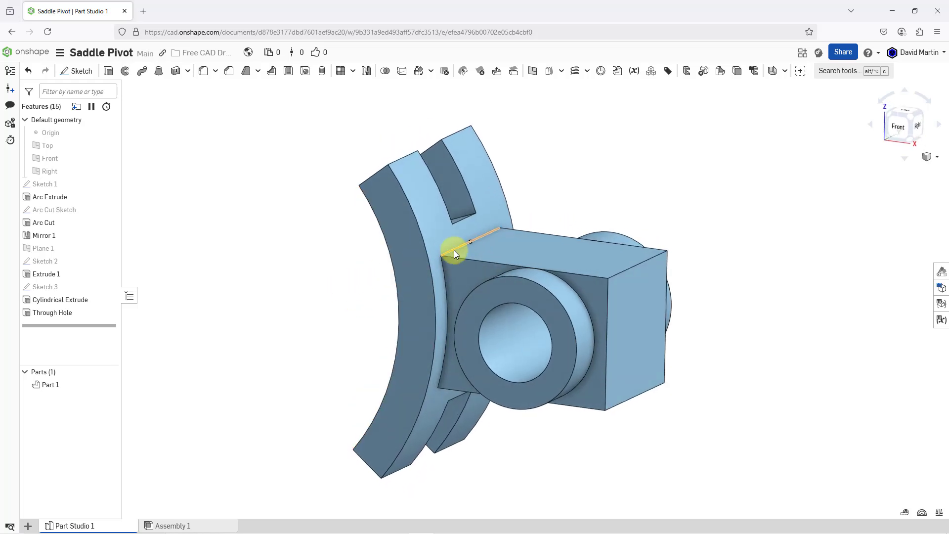
scroll(454, 250, up, 2)
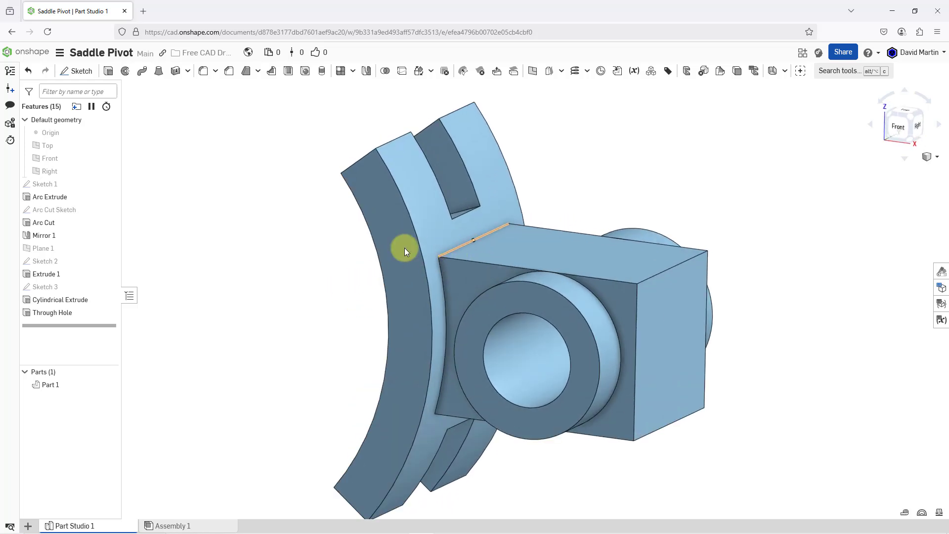
- Rename Part 1 as Saddle Pivot
right_click(72, 386)
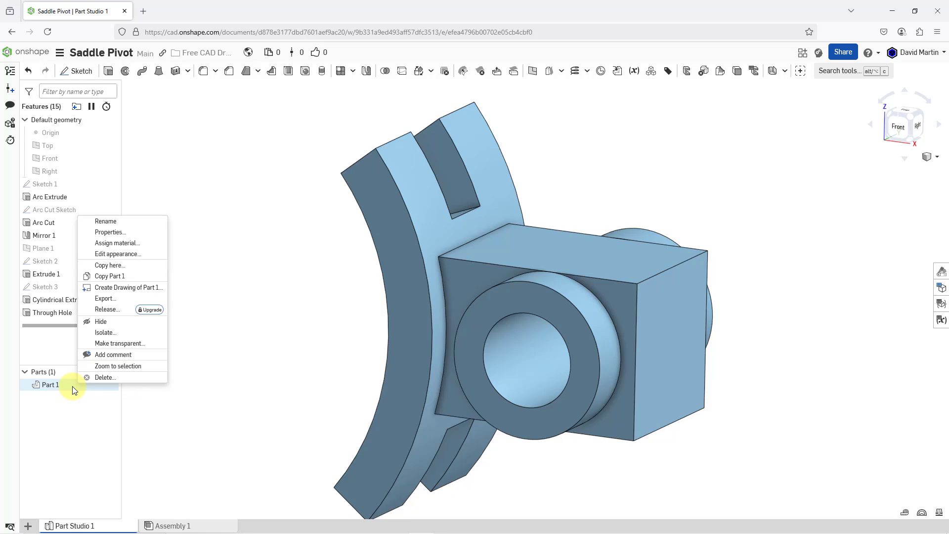
click(127, 226)
text(Saddle P)
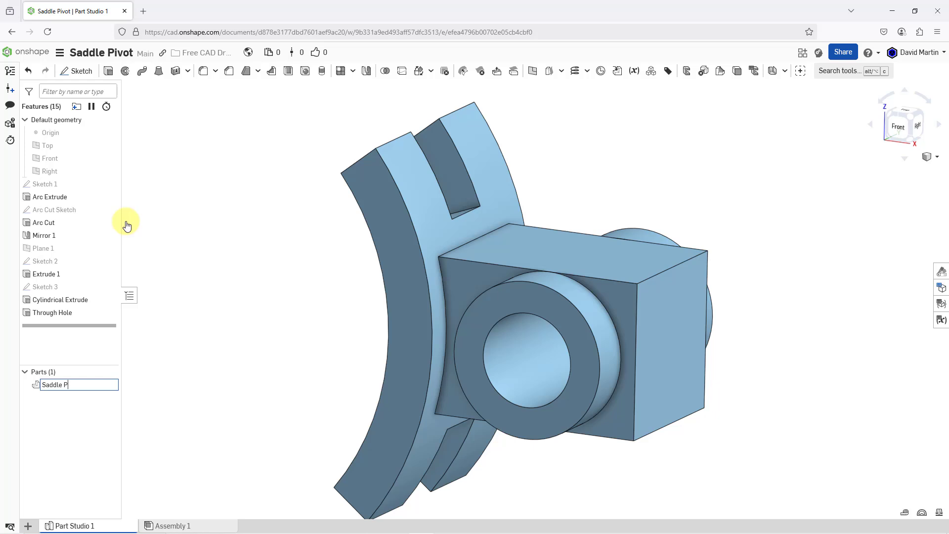
text(ivot)
key(Return)
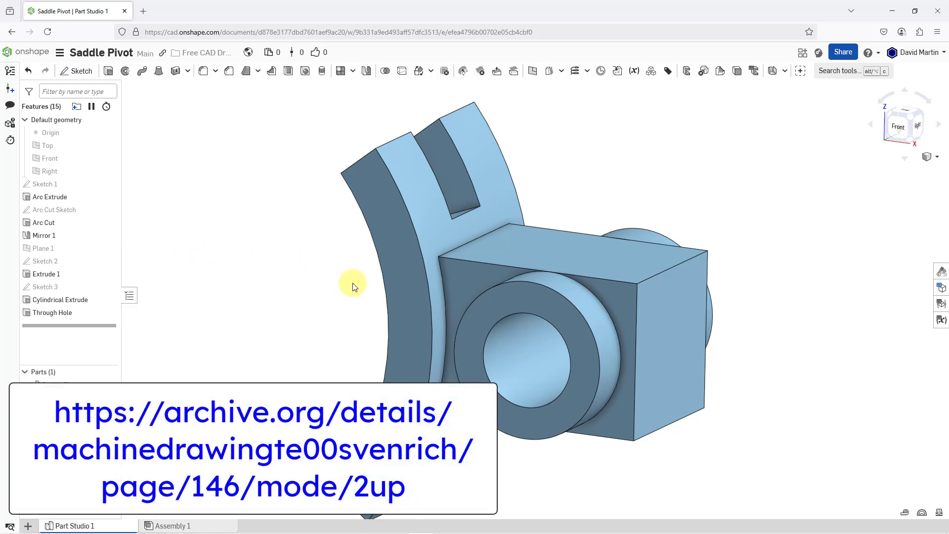
middle_drag(352, 285, 343, 276)
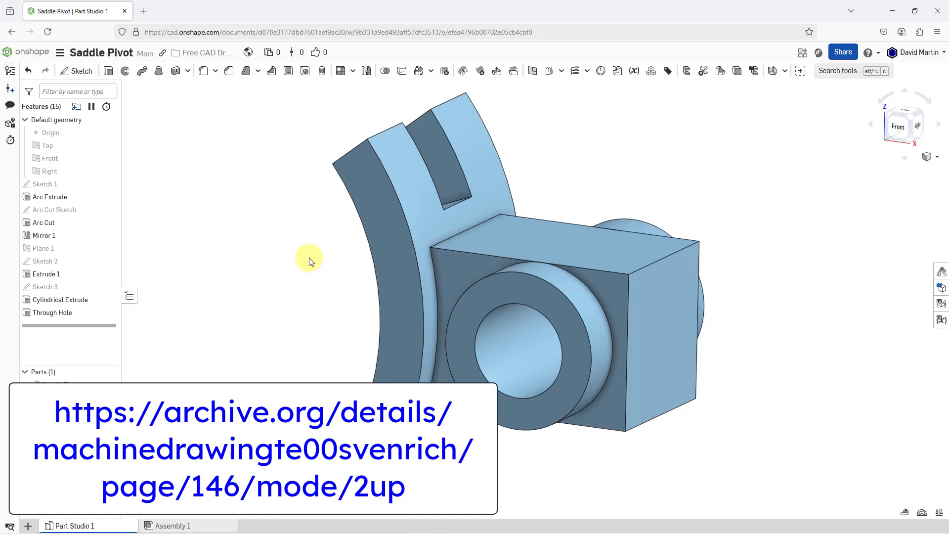